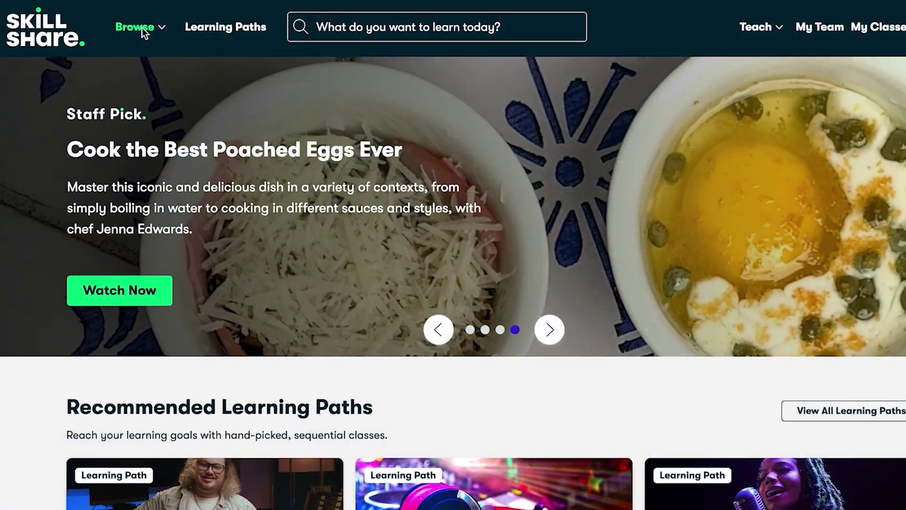
# Browse the Skillshare class catalogue and look through its learning paths
pyautogui.click(125, 27)
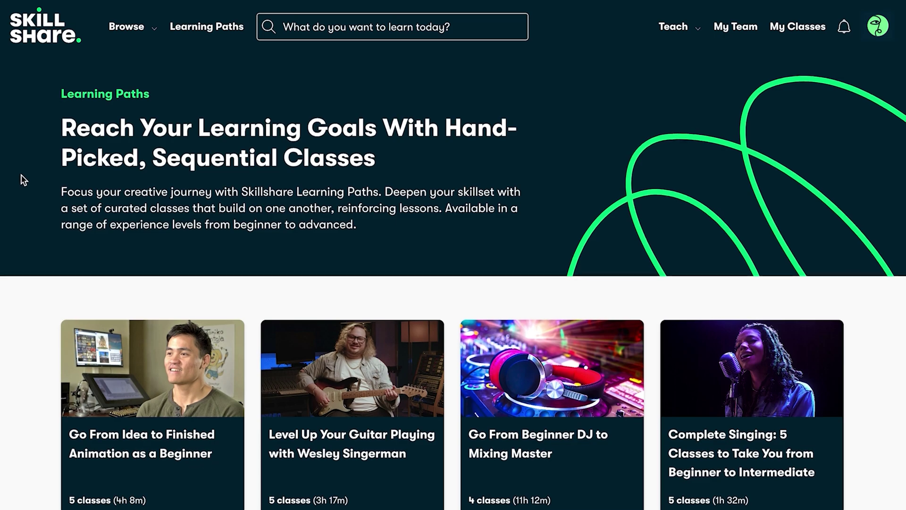
pyautogui.scroll(-5, 21, 174)
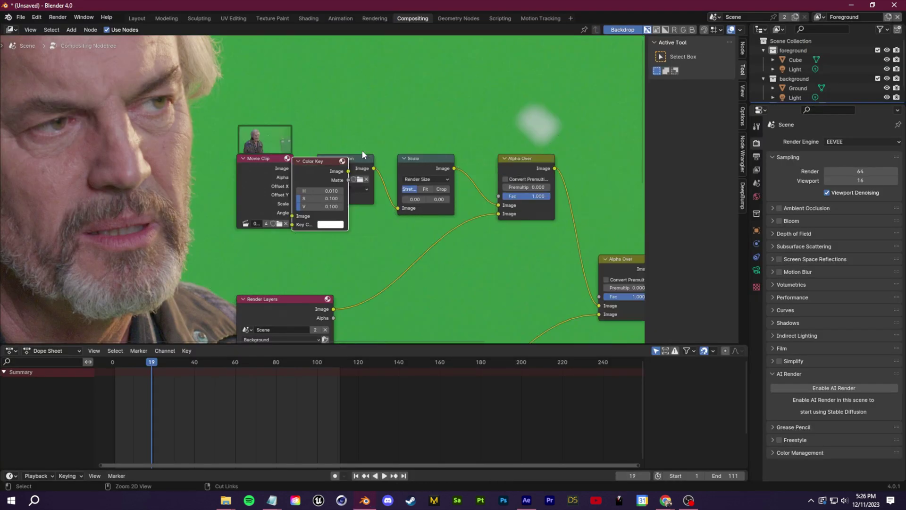
# Switch to Blender and replace the Color Key node in the compositor with a new Keying node
pyautogui.press('x')
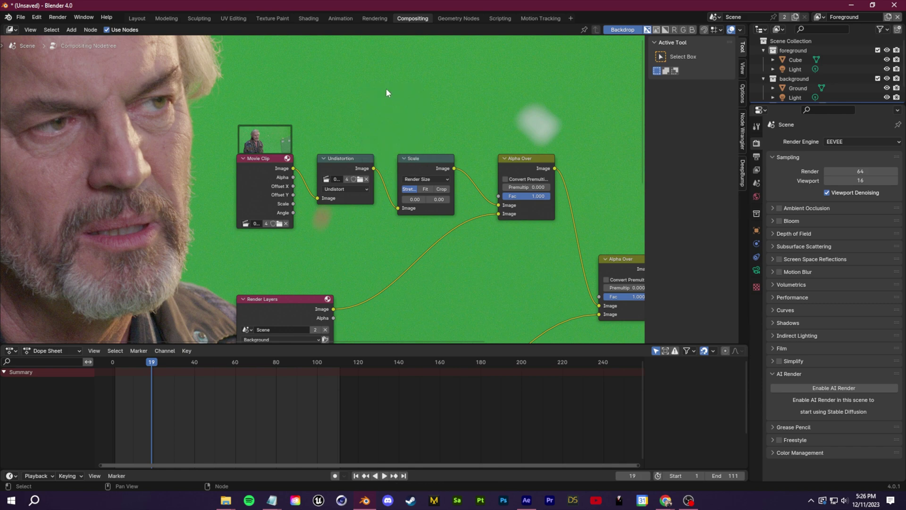
pyautogui.hotkey('shift', 'a')
pyautogui.click(384, 81)
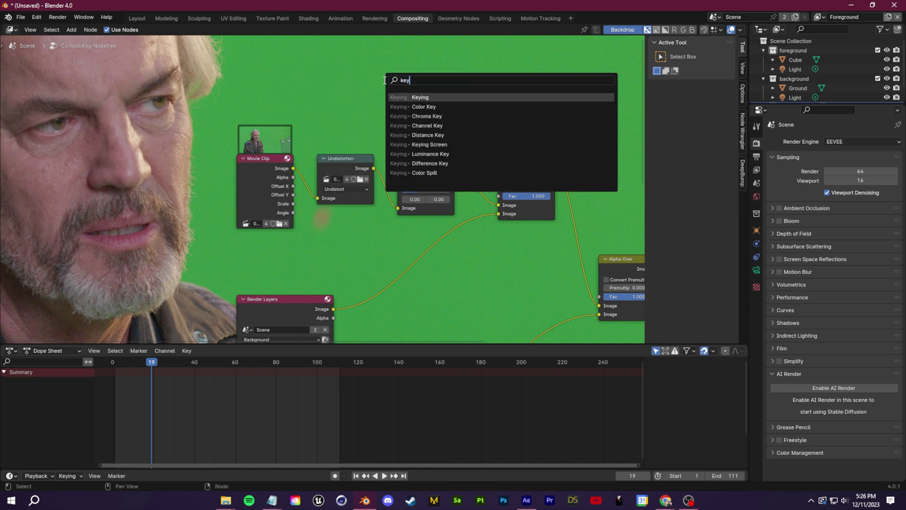
pyautogui.press('Return')
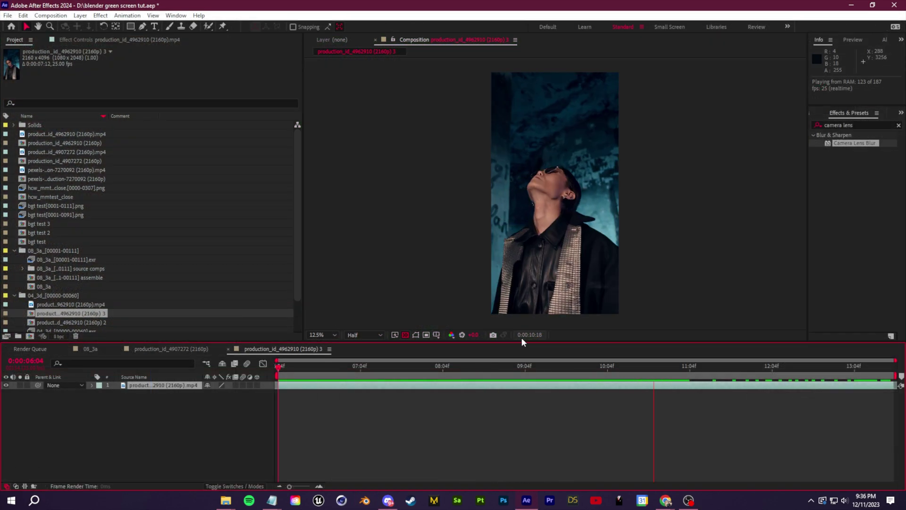
pyautogui.hotkey('alt', 'w')
pyautogui.doubleClick(185, 384)
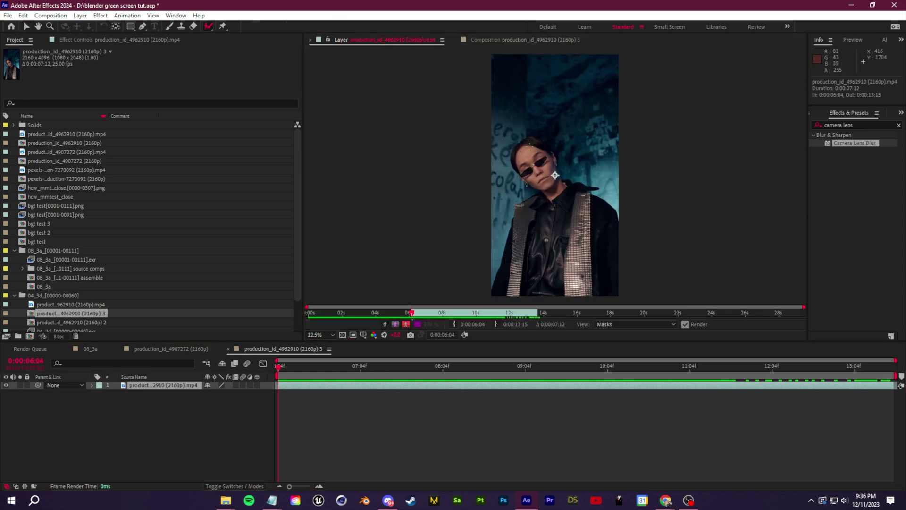
pyautogui.moveTo(555, 175)
pyautogui.mouseDown()
pyautogui.moveTo(580, 265)
pyautogui.moveTo(555, 216)
pyautogui.mouseUp()
# Refine the Roto Brush selection along the person's head, shoulders and jacket with adding and subtracting strokes
pyautogui.scroll(3, 529, 185)
pyautogui.keyDown('alt'); pyautogui.moveTo(457, 241); pyautogui.dragTo(523, 201); pyautogui.keyUp('alt')
pyautogui.scroll(1, 538, 177)
pyautogui.scroll(-1, 489, 203)
pyautogui.moveTo(556, 116); pyautogui.dragTo(596, 176)
pyautogui.moveTo(437, 137); pyautogui.dragTo(465, 115)
pyautogui.moveTo(472, 134)
pyautogui.mouseDown(button='middle')
pyautogui.moveTo(468, 168)
pyautogui.moveTo(387, 266)
pyautogui.mouseUp(button='middle')
pyautogui.scroll(2, 468, 168)
pyautogui.keyDown('alt'); pyautogui.moveTo(566, 147); pyautogui.dragTo(603, 178); pyautogui.keyUp('alt')
pyautogui.scroll(-2, 597, 184)
pyautogui.moveTo(585, 255); pyautogui.dragTo(522, 104, button='middle')
pyautogui.moveTo(510, 207)
pyautogui.mouseDown(button='middle')
pyautogui.moveTo(523, 154)
pyautogui.moveTo(519, 208)
pyautogui.mouseUp(button='middle')
pyautogui.scroll(-1, 518, 210)
# Propagate the Roto Brush selection through the following frames of the clip
pyautogui.press('pagedown')
pyautogui.keyDown('alt'); pyautogui.scroll(4, 418, 307); pyautogui.keyUp('alt')
pyautogui.click(353, 307)
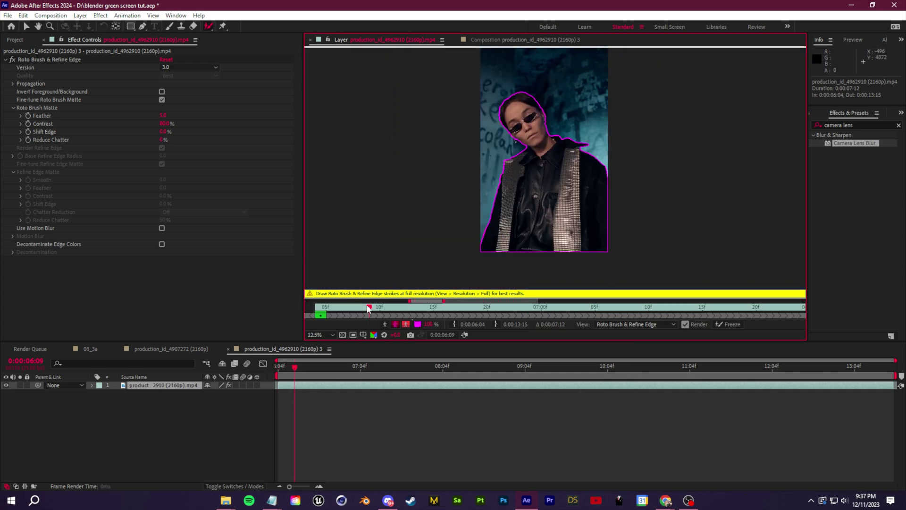
pyautogui.press('space')
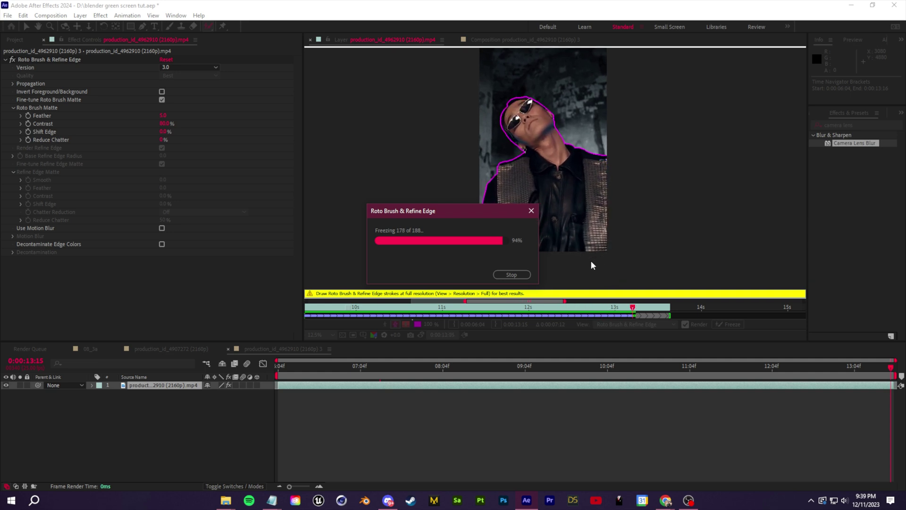
# Return to the composition and preview the cut-out person from the first frame
pyautogui.click(525, 40)
pyautogui.moveTo(890, 367); pyautogui.dragTo(277, 376)
pyautogui.press('space')
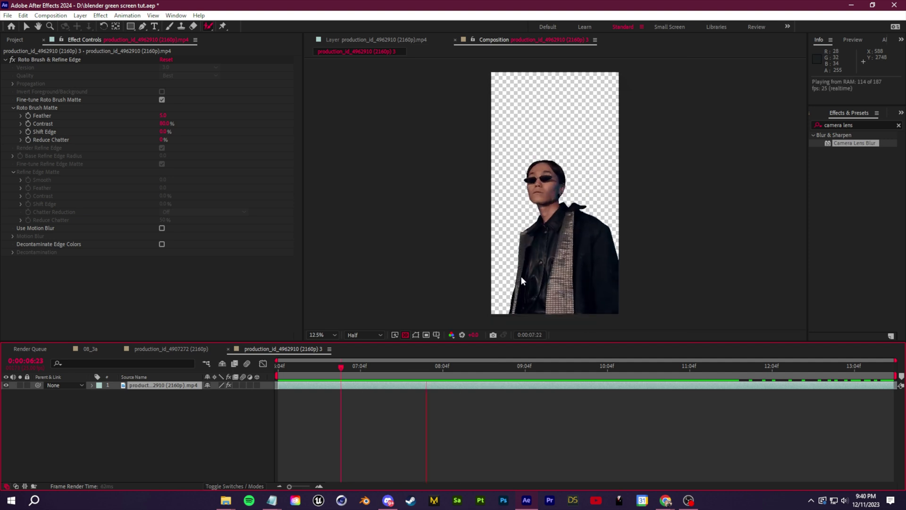
pyautogui.press('space')
# Add the composition to the render queue and set its output to a PNG Sequence with RGB + Alpha channels
pyautogui.click(8, 15)
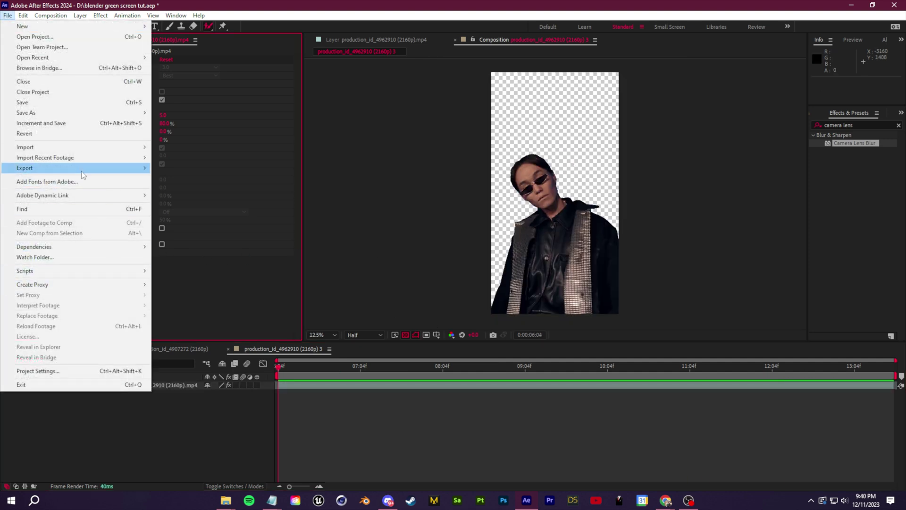
pyautogui.moveTo(82, 169)
pyautogui.click(193, 178)
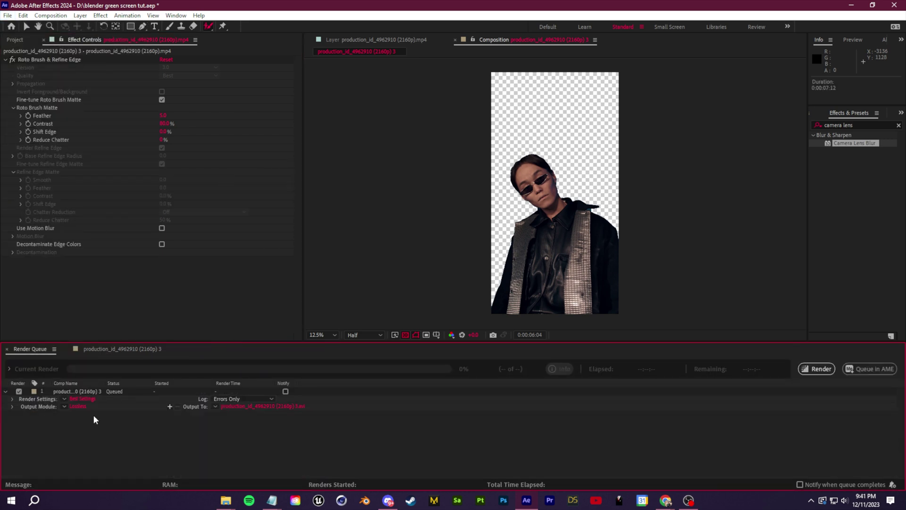
pyautogui.click(78, 406)
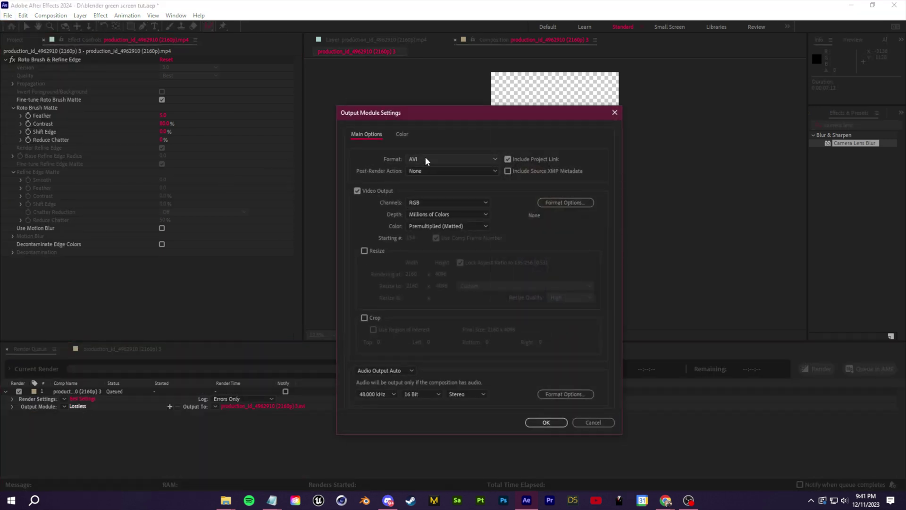
pyautogui.click(452, 159)
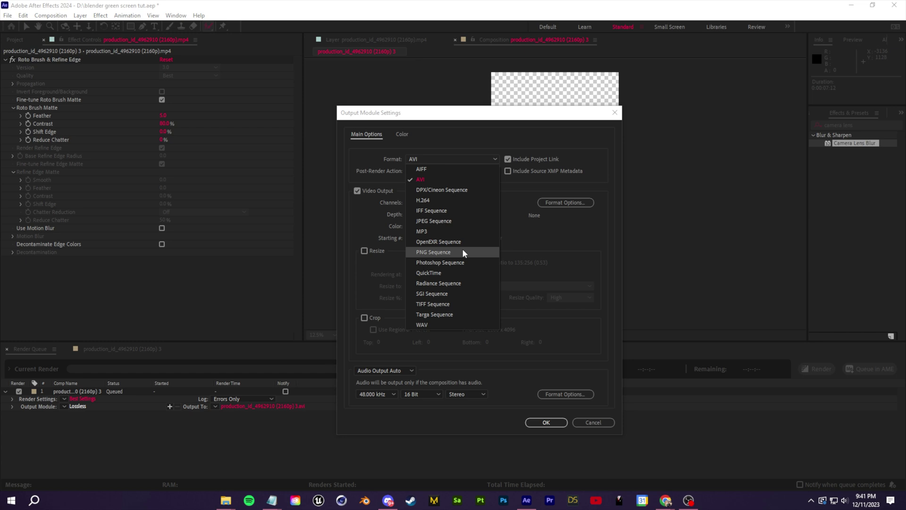
pyautogui.click(465, 254)
pyautogui.click(438, 203)
pyautogui.click(430, 233)
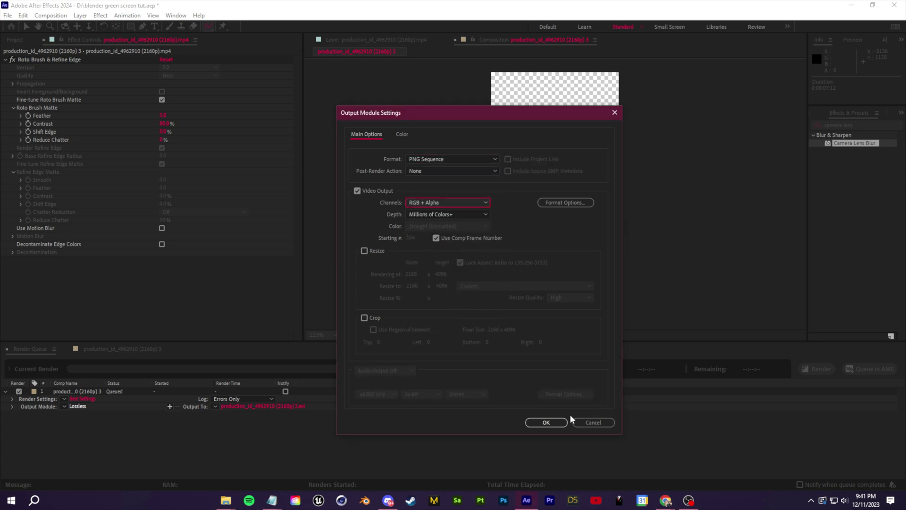
pyautogui.click(548, 422)
# Set the PNG sequence's output location to a new folder named "render transparent" inside the TUTORIAL folder
pyautogui.click(313, 407)
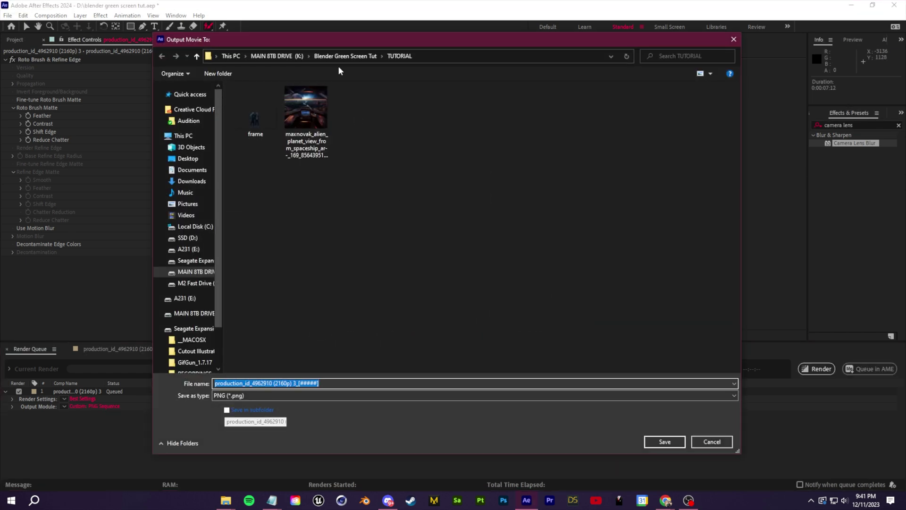
pyautogui.rightClick(409, 152)
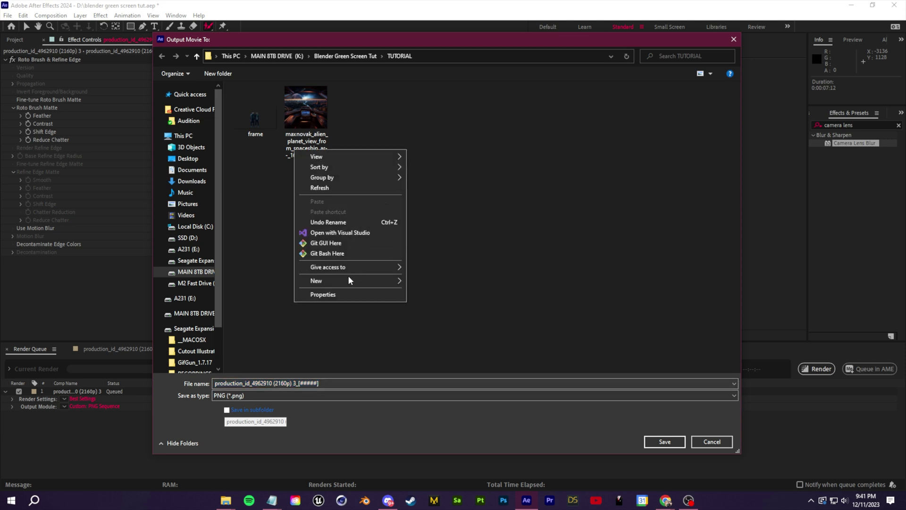
pyautogui.click(446, 282)
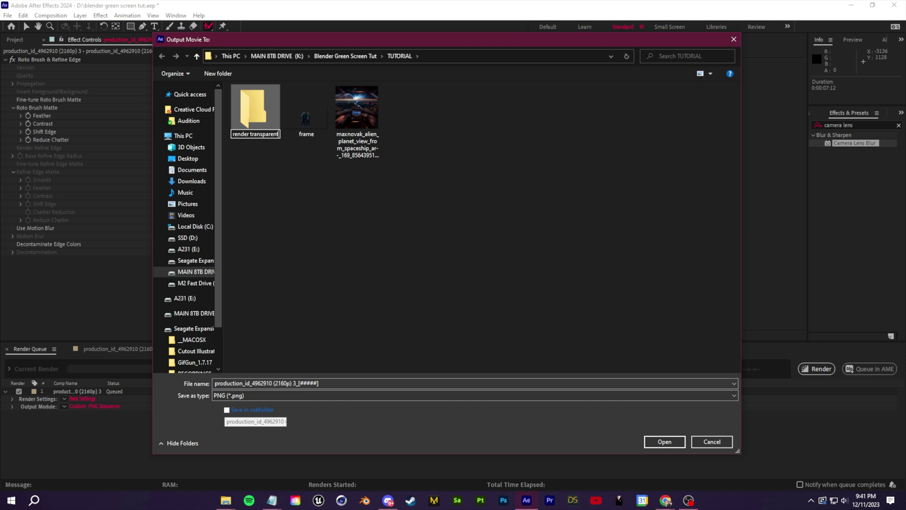
pyautogui.doubleClick(267, 124)
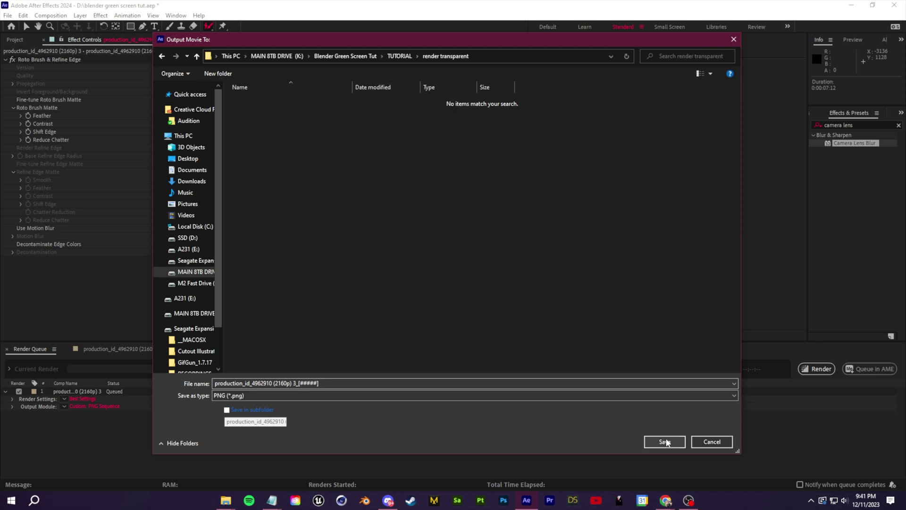
pyautogui.click(666, 443)
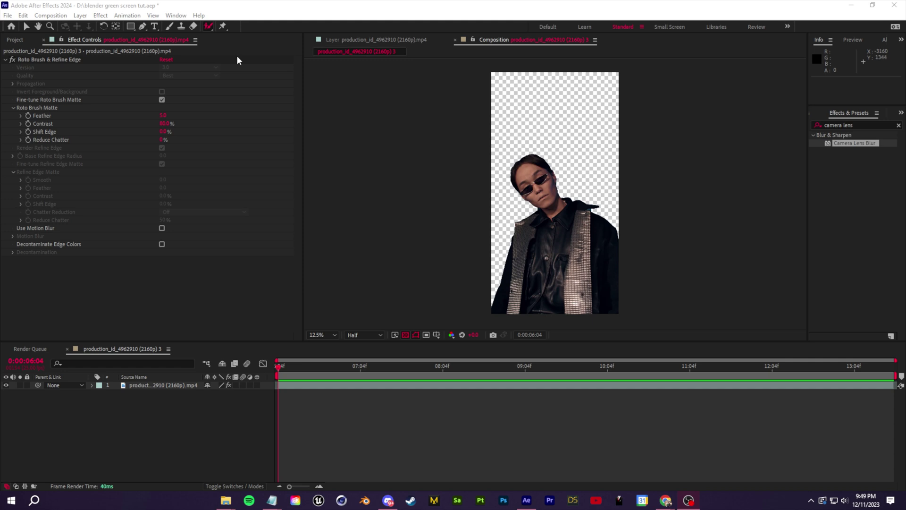
# Disable the Roto Brush & Refine Edge effect on the clip and return to the first frame
pyautogui.click(190, 1)
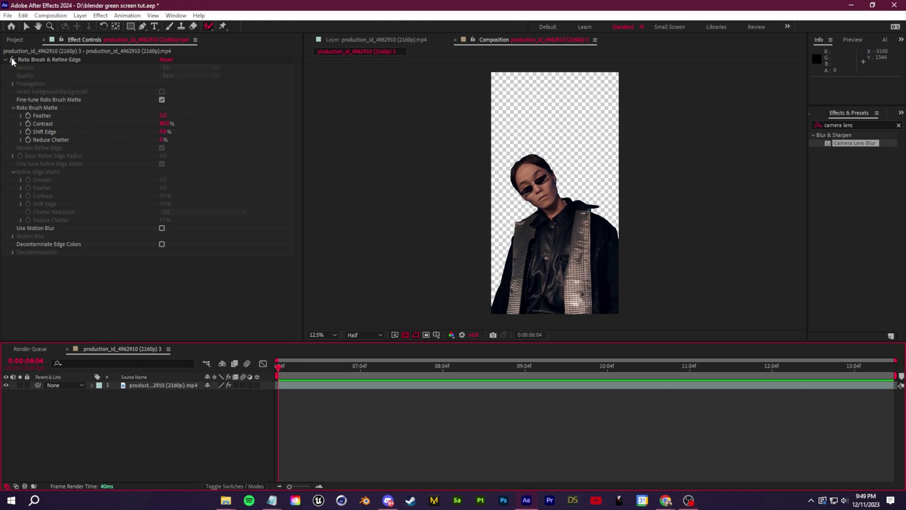
pyautogui.click(12, 60)
pyautogui.moveTo(302, 368); pyautogui.dragTo(274, 377)
# Add the composition with its original background to the render queue and set its output format to Photoshop Sequence
pyautogui.click(7, 17)
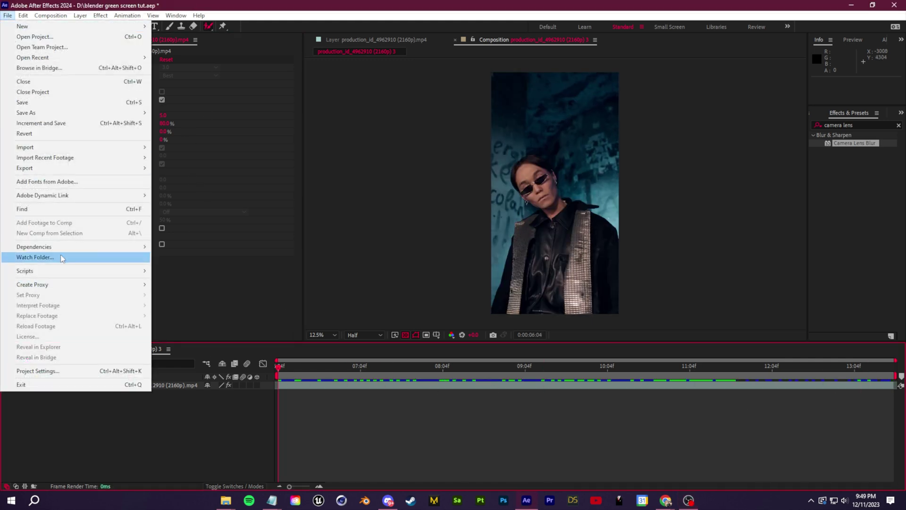
pyautogui.moveTo(49, 170)
pyautogui.click(194, 178)
pyautogui.click(78, 428)
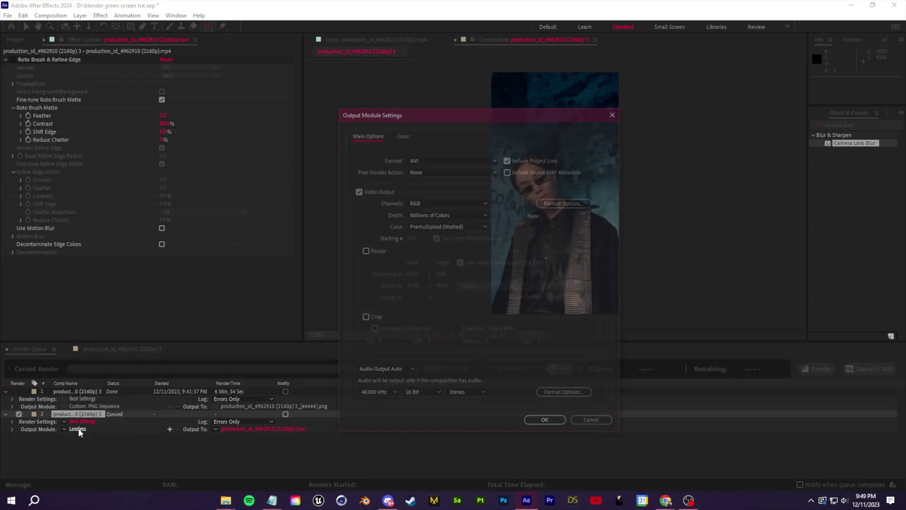
pyautogui.click(451, 160)
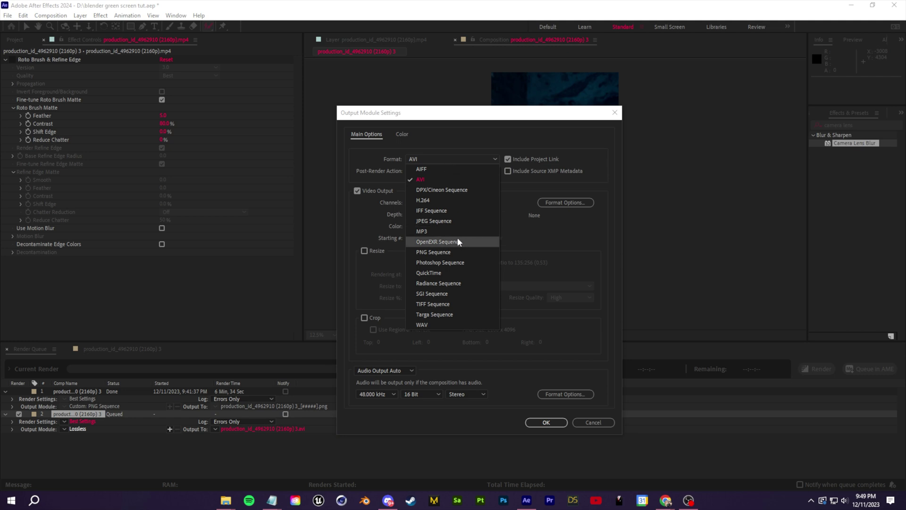
pyautogui.click(440, 262)
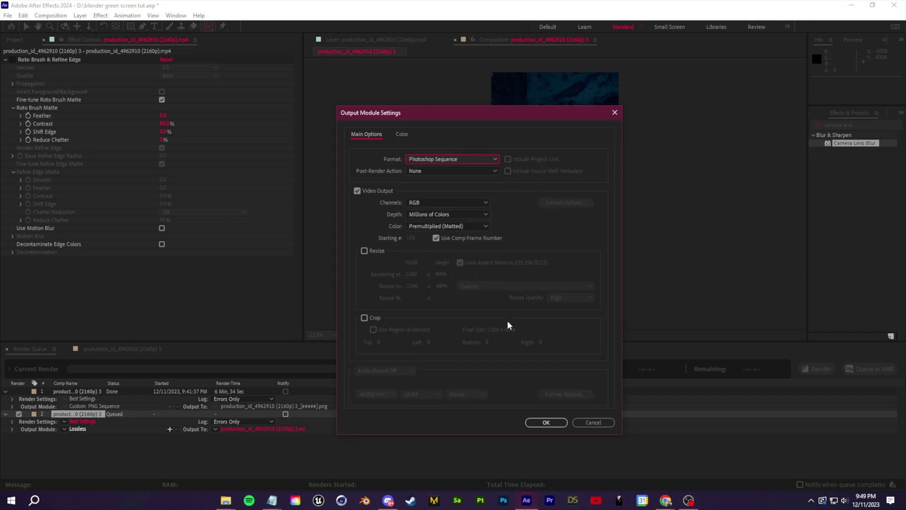
pyautogui.click(424, 203)
pyautogui.click(435, 226)
pyautogui.click(546, 422)
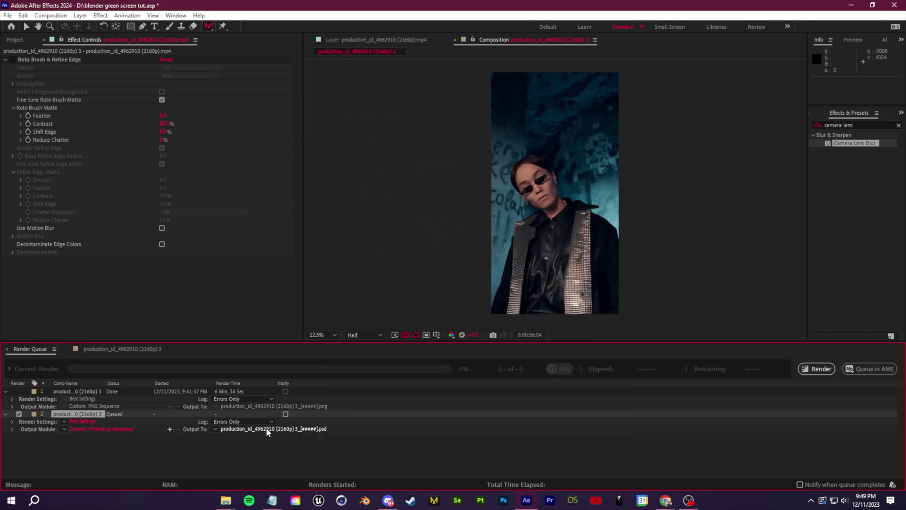
# Open the Photoshop sequence's output location and start creating a new item in the TUTORIAL folder
pyautogui.click(263, 429)
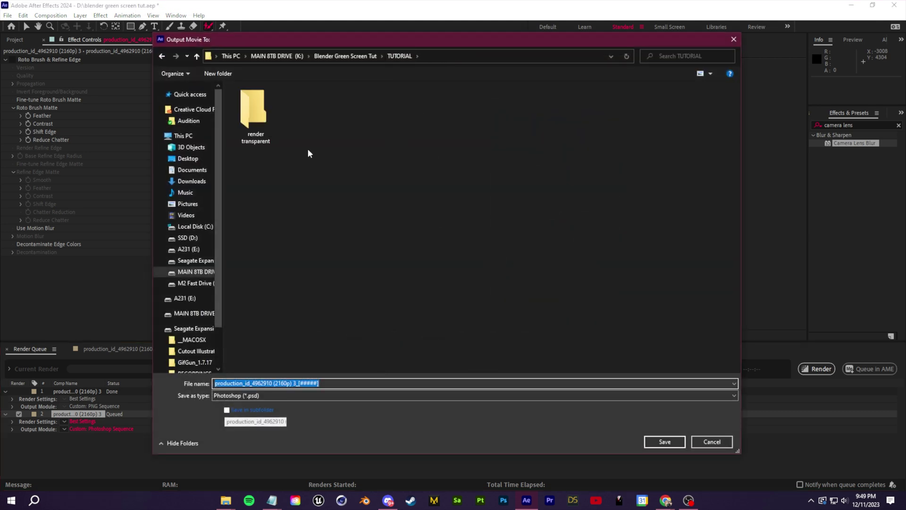
pyautogui.rightClick(298, 151)
pyautogui.click(317, 279)
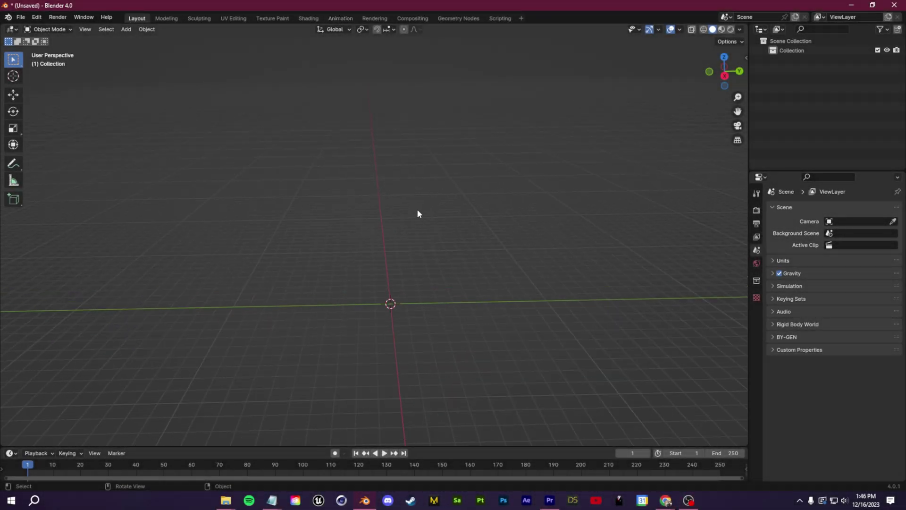
# Switch to the empty Blender scene, check the import options and search the add-on preferences for "image"
pyautogui.moveTo(418, 211); pyautogui.dragTo(417, 243, button='middle')
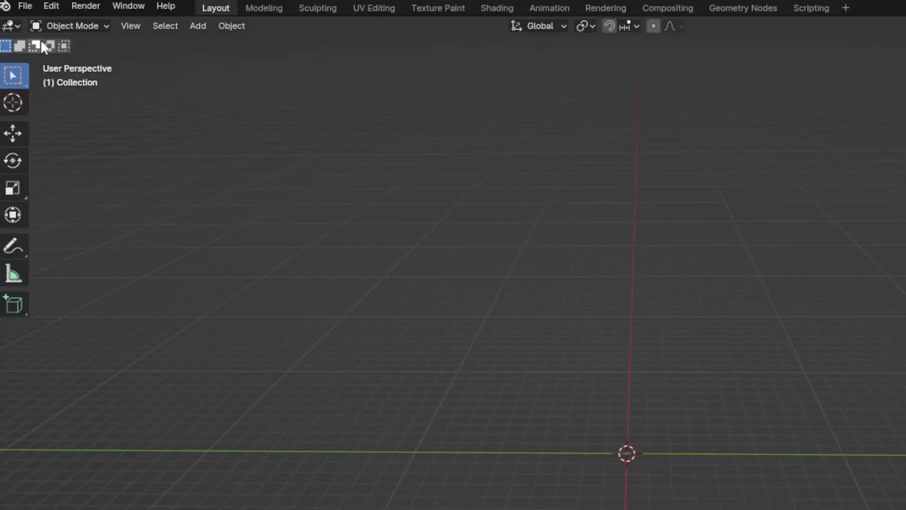
pyautogui.click(24, 6)
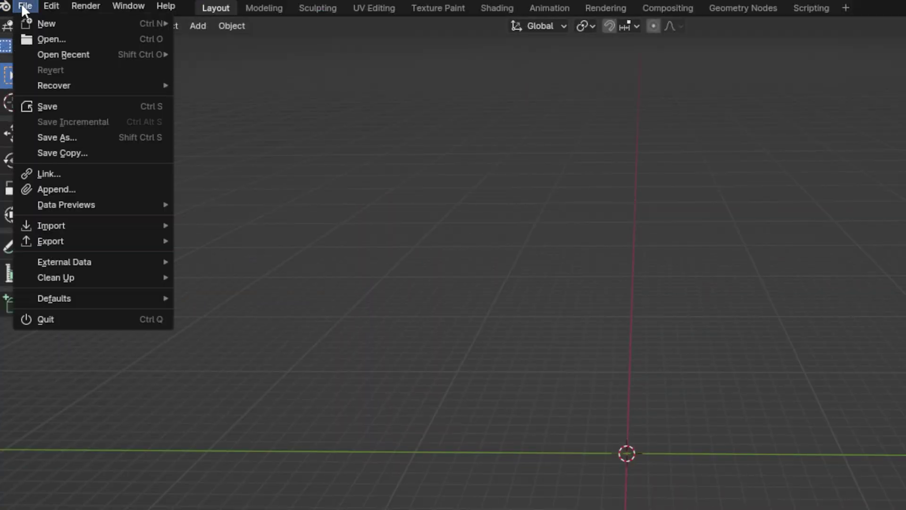
pyautogui.moveTo(79, 227)
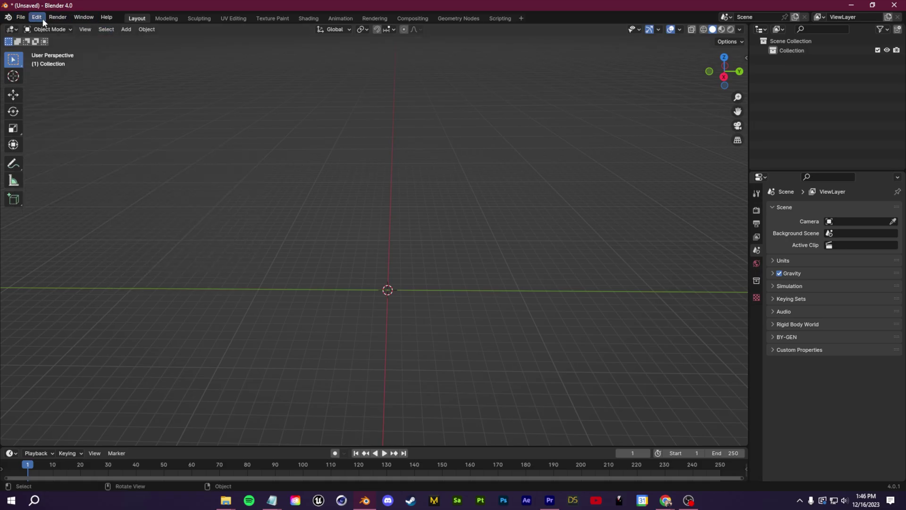
pyautogui.click(38, 17)
pyautogui.click(56, 139)
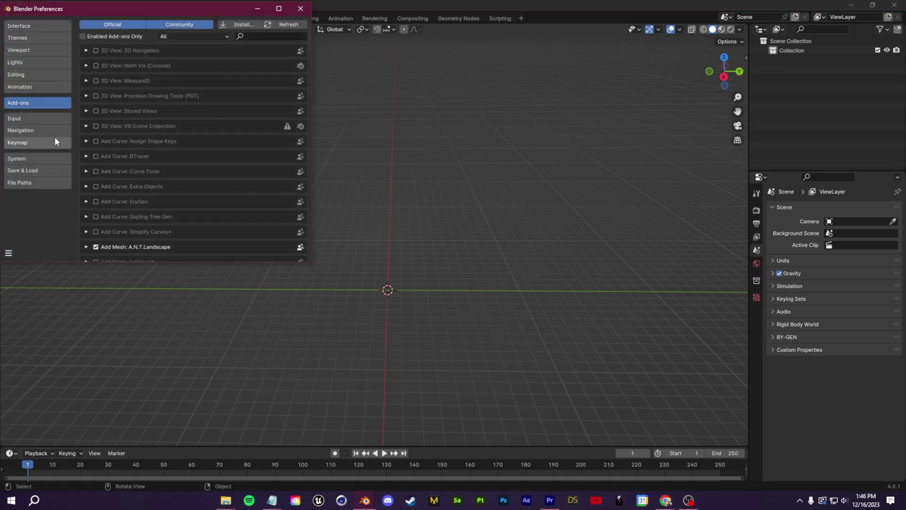
pyautogui.moveTo(119, 6); pyautogui.dragTo(207, 18)
pyautogui.moveTo(137, 26); pyautogui.dragTo(366, 138)
pyautogui.write('image')
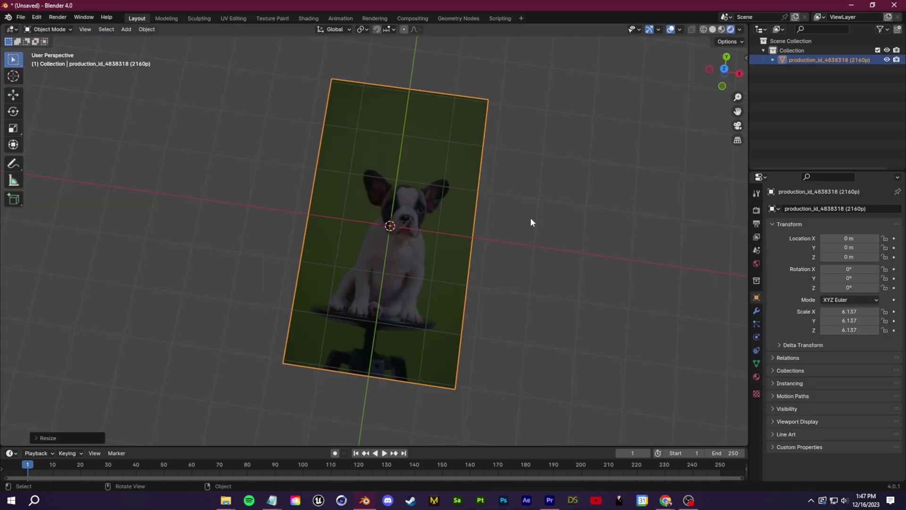
# Select the imported dog image plane and display it with Material Preview shading
pyautogui.click(531, 217)
pyautogui.click(455, 211)
pyautogui.click(723, 29)
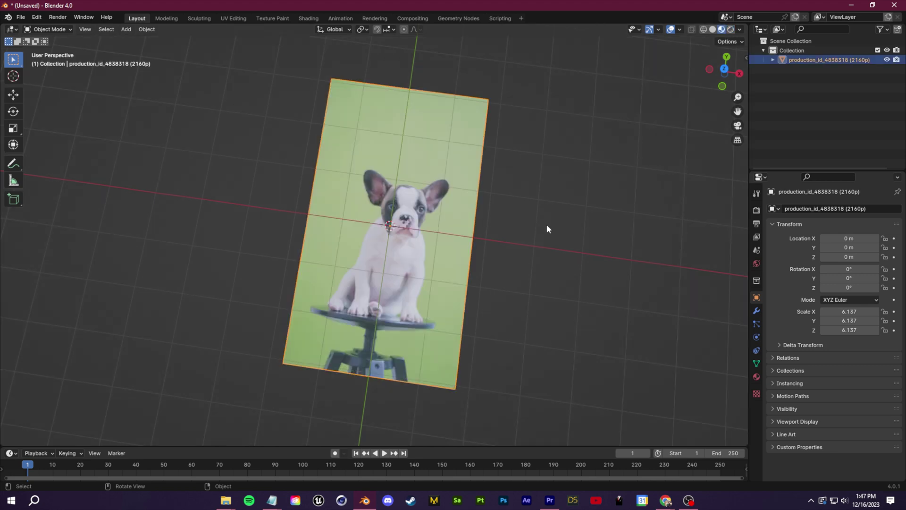
pyautogui.moveTo(463, 270); pyautogui.dragTo(444, 270, button='middle')
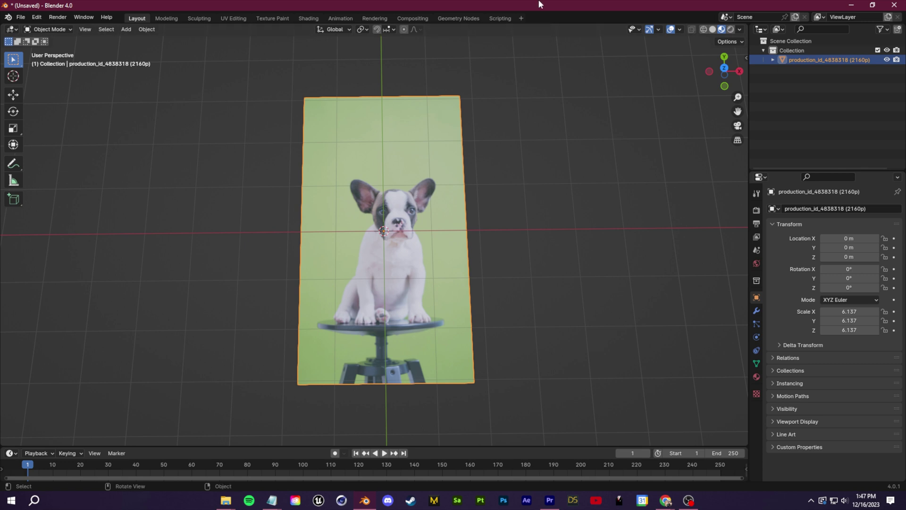
# Enlarge the area below the 3D viewport and switch it to the Shader Editor showing the dog plane's material nodes
pyautogui.moveTo(120, 446); pyautogui.dragTo(121, 335)
pyautogui.click(12, 341)
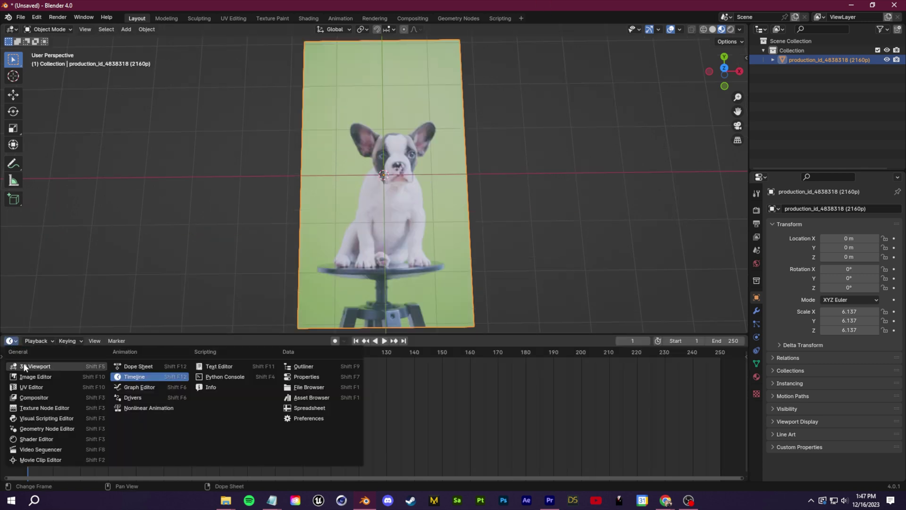
pyautogui.click(43, 443)
pyautogui.click(344, 453)
pyautogui.scroll(4, 313, 412)
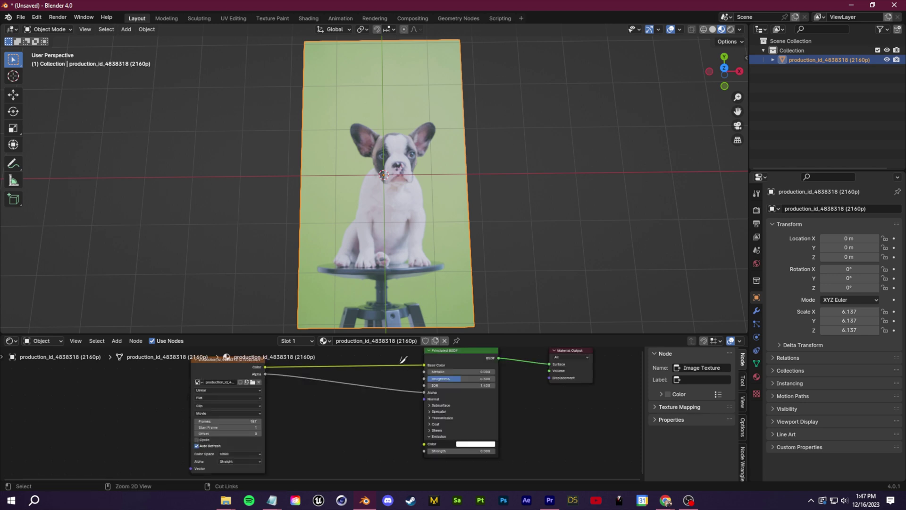
# Cut the dog texture's link to Base Color, connect its Color output to the Emission color, and set the emission strength to 1
pyautogui.keyDown('ctrl'); pyautogui.moveTo(401, 361); pyautogui.dragTo(396, 377, button='right'); pyautogui.keyUp('ctrl')
pyautogui.moveTo(270, 367); pyautogui.dragTo(426, 446)
pyautogui.scroll(-1, 362, 433)
pyautogui.click(466, 453)
pyautogui.write('1')
pyautogui.press('Return')
# Darken the Base Color of the dog plane's Principled BSDF to black
pyautogui.scroll(2, 520, 438)
pyautogui.click(495, 367)
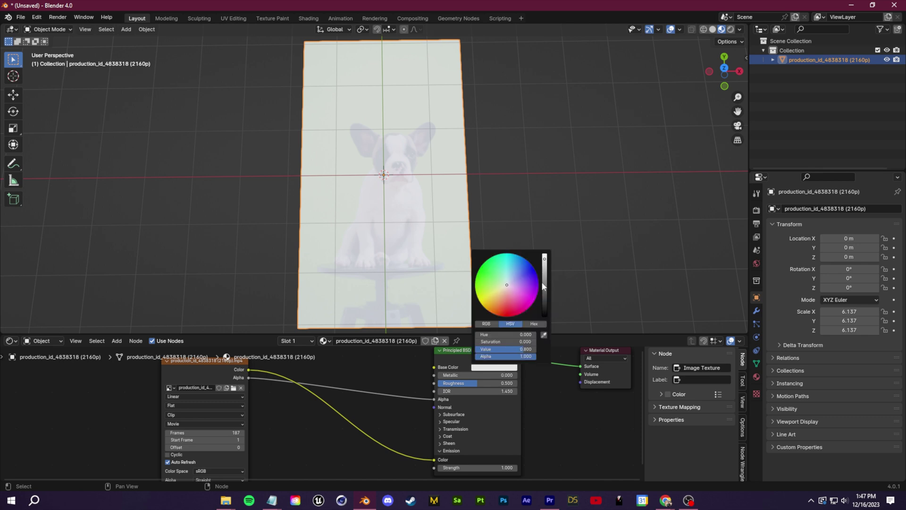
pyautogui.moveTo(548, 257); pyautogui.dragTo(548, 316)
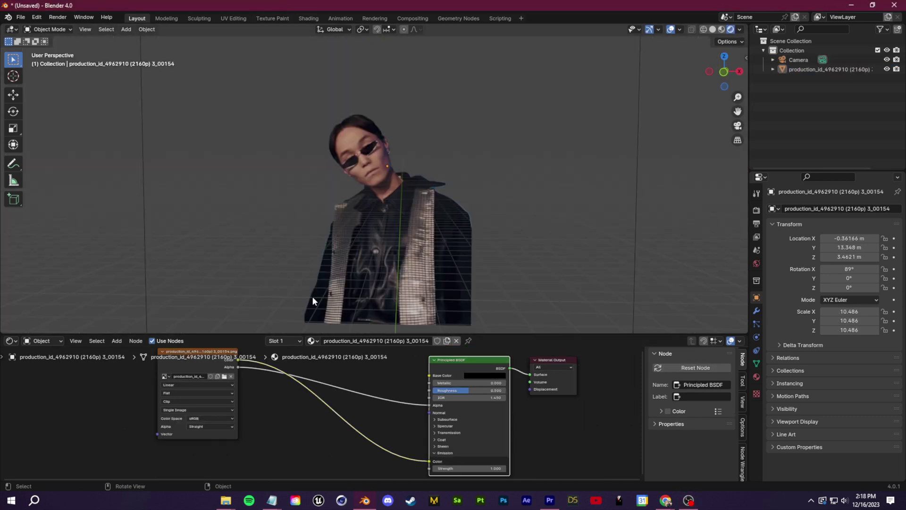
# Change the source of the cutout plane's Image Texture node from Single Image to Image Sequence
pyautogui.scroll(2, 250, 426)
pyautogui.moveTo(251, 426); pyautogui.dragTo(479, 453, button='middle')
pyautogui.scroll(-1, 477, 449)
pyautogui.click(364, 371)
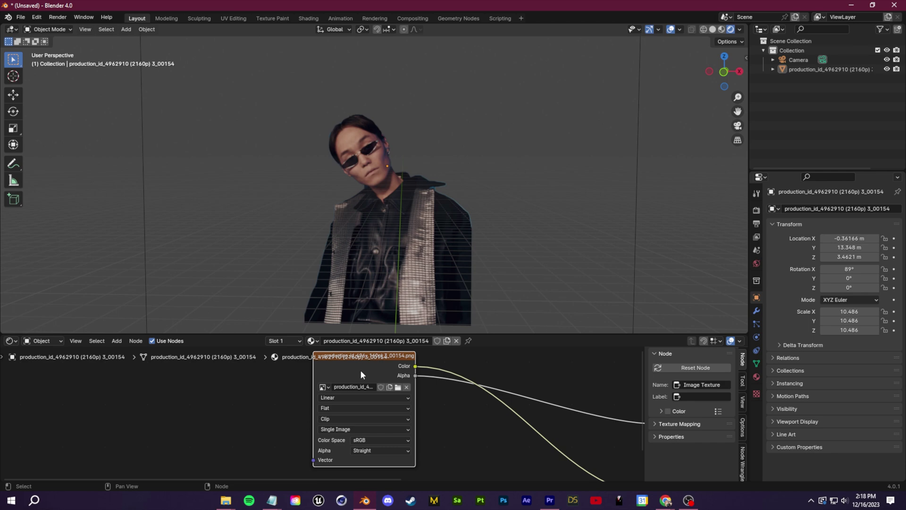
pyautogui.moveTo(384, 358); pyautogui.dragTo(407, 374)
pyautogui.scroll(-1, 406, 448)
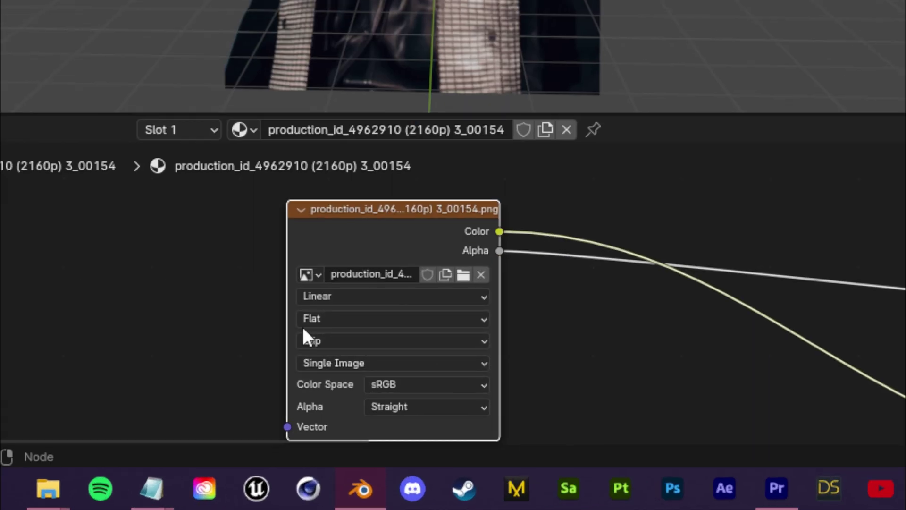
pyautogui.click(395, 363)
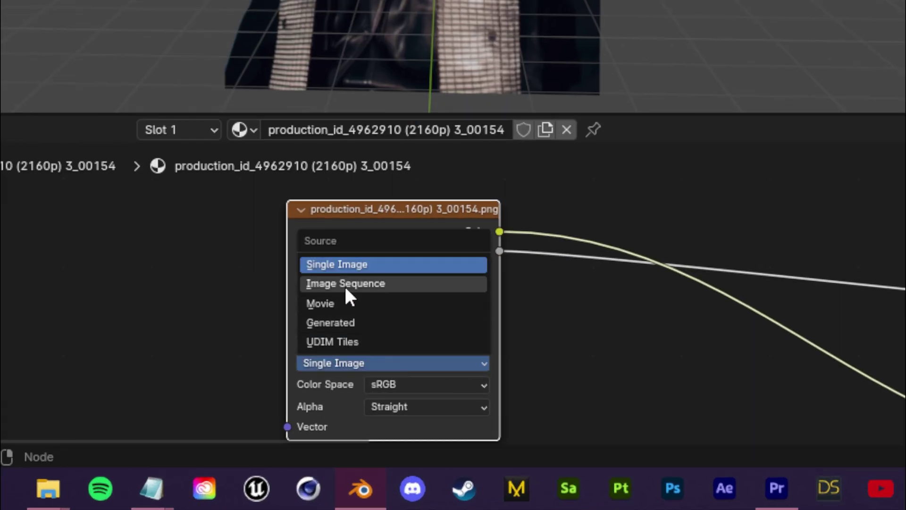
pyautogui.click(402, 284)
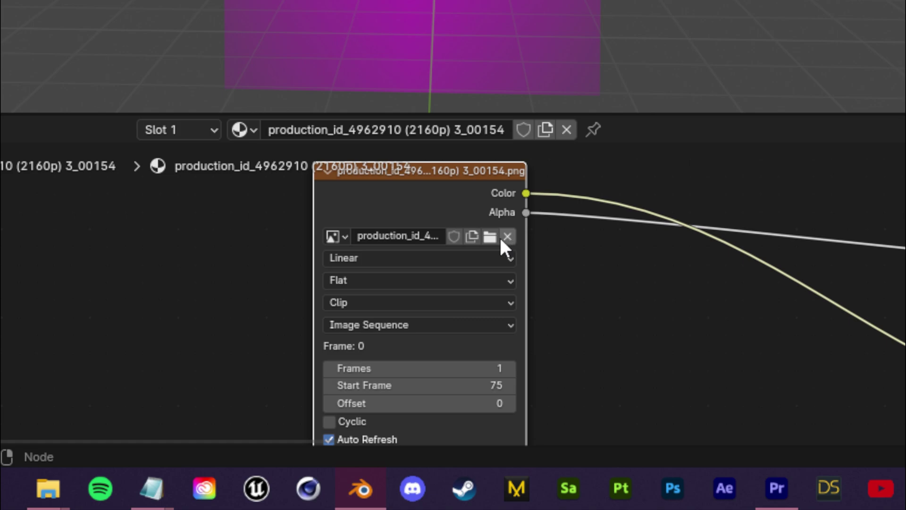
pyautogui.click(491, 238)
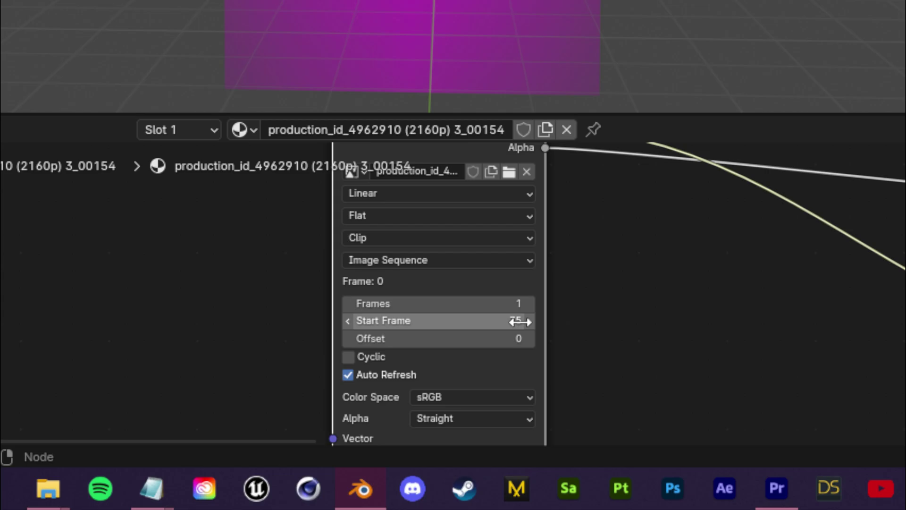
pyautogui.click(531, 304)
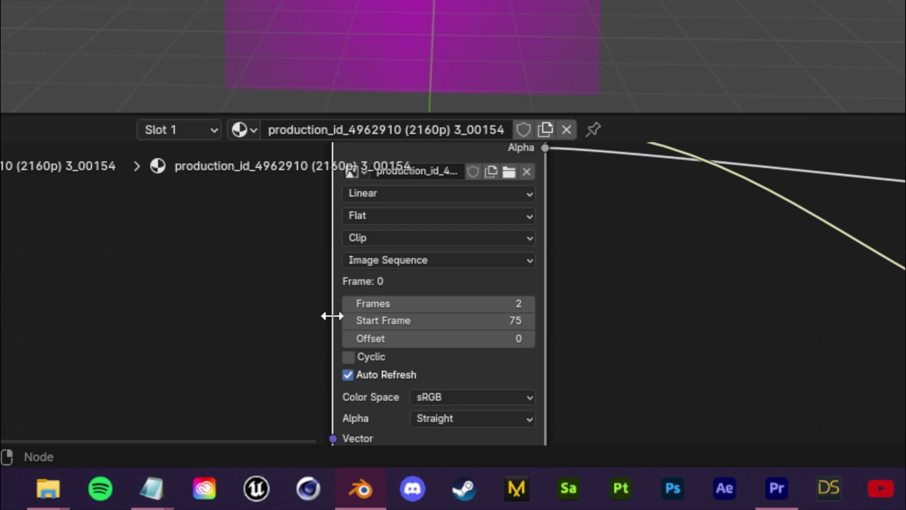
pyautogui.click(347, 303)
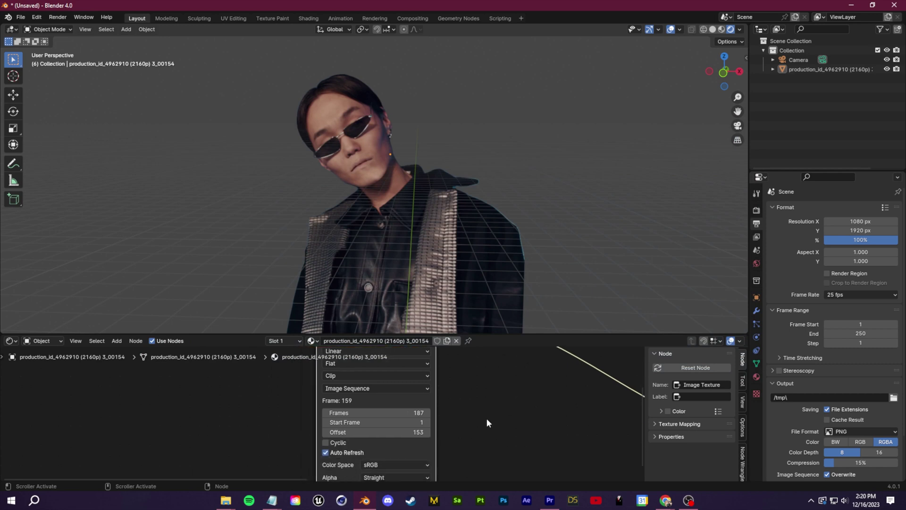
# Switch the node editor area to the Timeline and scrub through the cutout's image sequence
pyautogui.click(10, 341)
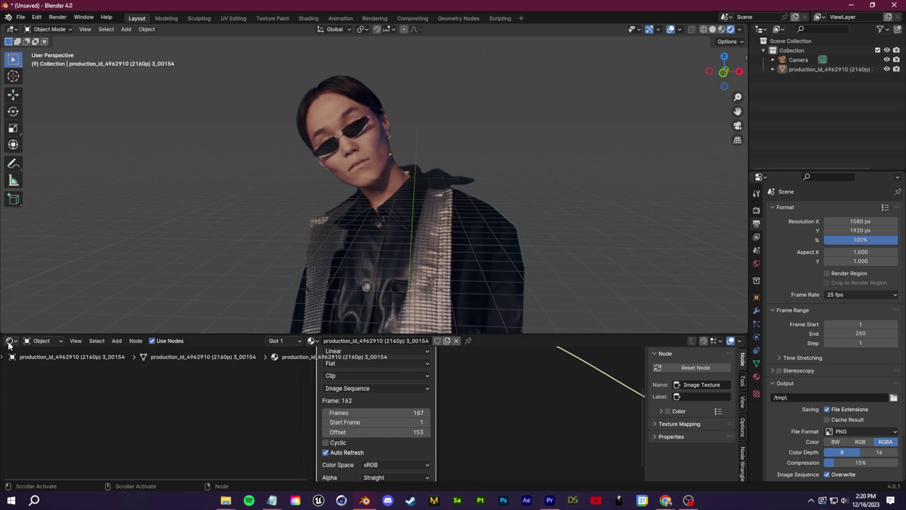
pyautogui.click(159, 361)
pyautogui.moveTo(160, 361); pyautogui.dragTo(203, 359)
pyautogui.press('space')
# Look through the scene camera, advance to frame 77 and select the camera
pyautogui.scroll(-3, 284, 243)
pyautogui.moveTo(313, 232); pyautogui.dragTo(374, 265, button='middle')
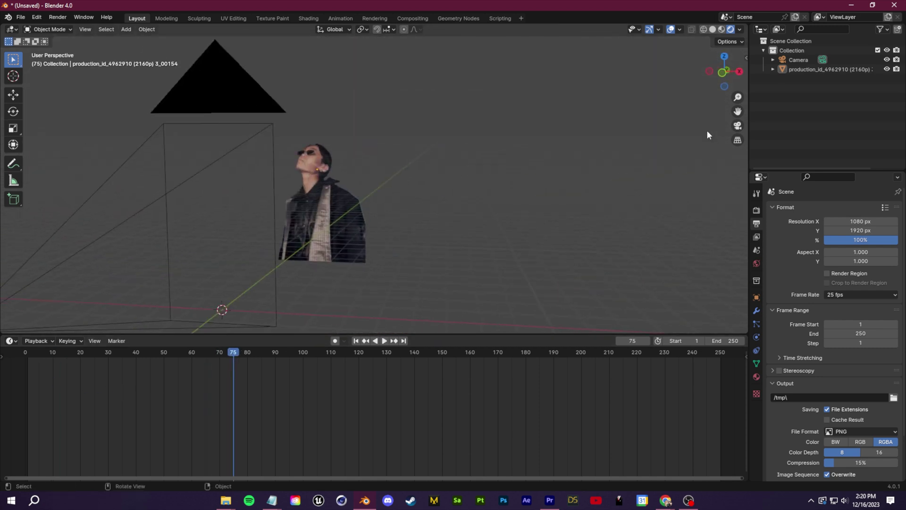
pyautogui.click(738, 126)
pyautogui.scroll(3, 402, 217)
pyautogui.press('Right')
pyautogui.press('Right')
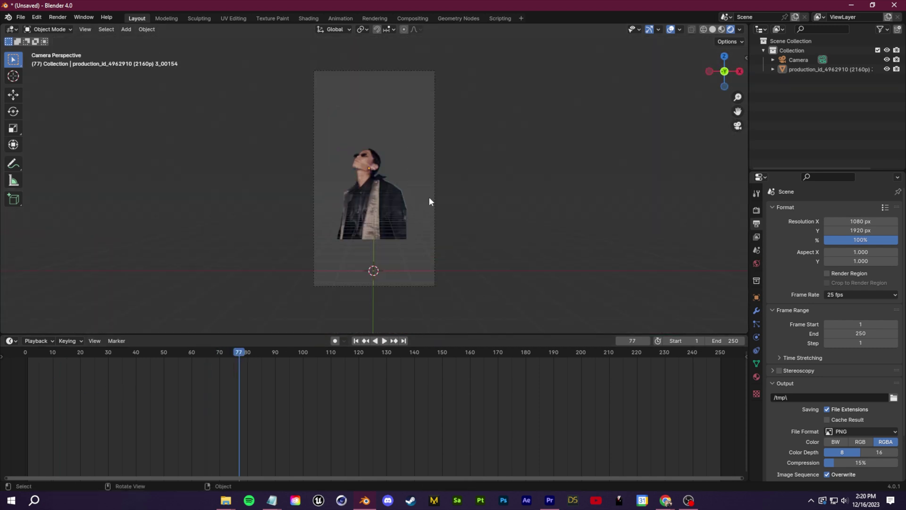
pyautogui.click(432, 193)
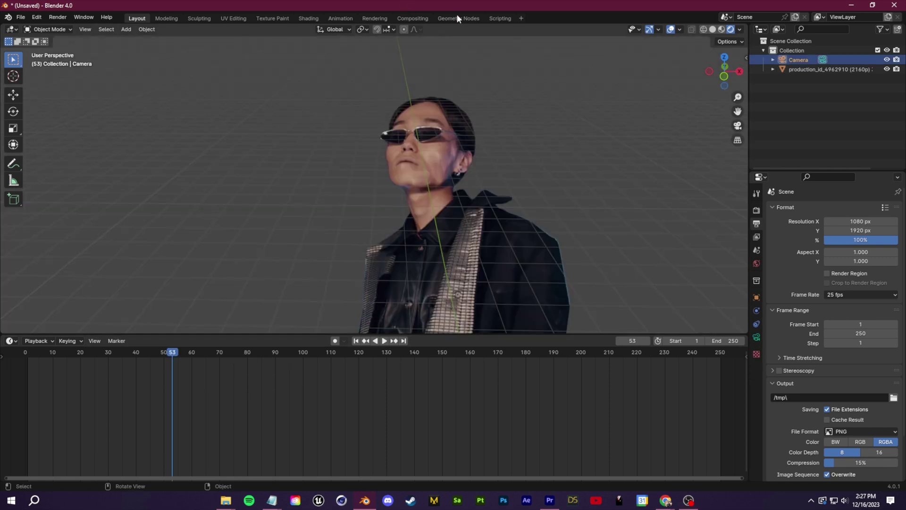
# Show the render and output properties and scrub the tracked clip of the two people in the warehouse
pyautogui.click(757, 210)
pyautogui.click(758, 225)
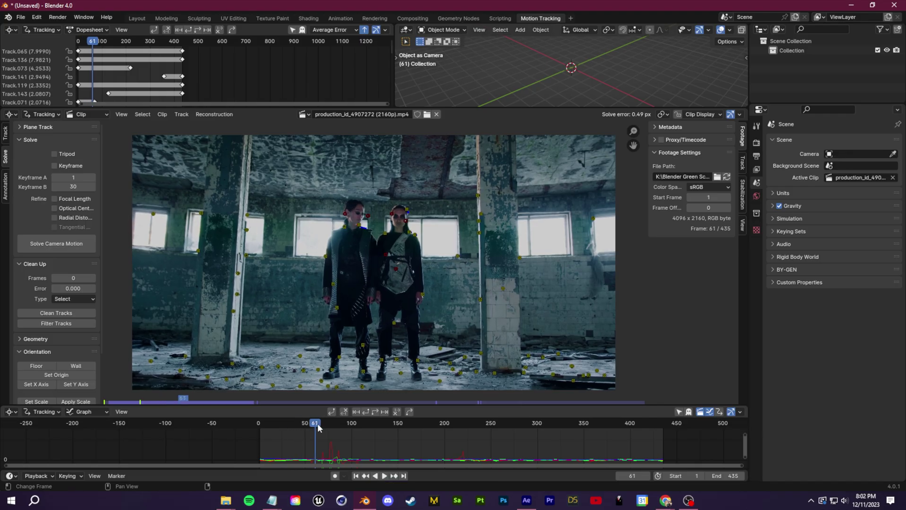
pyautogui.moveTo(313, 426)
pyautogui.mouseDown()
pyautogui.moveTo(354, 426)
pyautogui.moveTo(323, 426)
pyautogui.mouseUp()
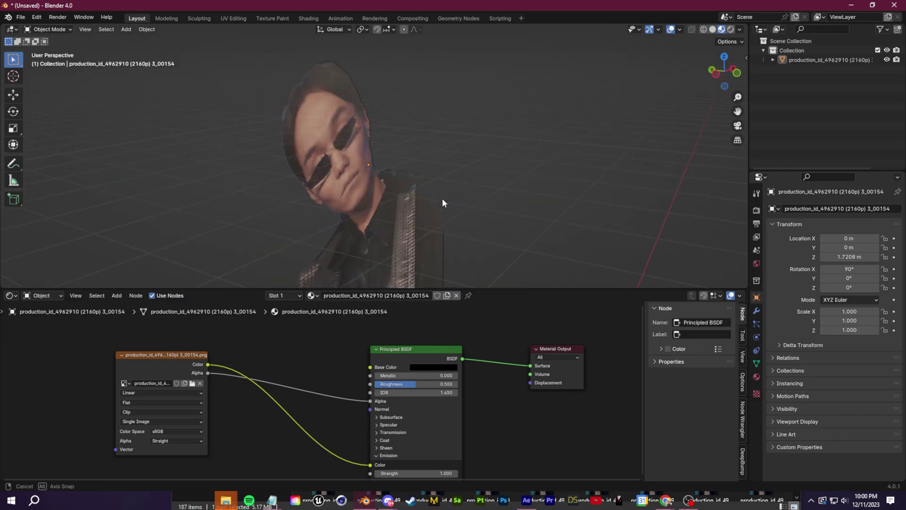
# Delete the cutout image plane and enlarge the 3D viewport over the node editor
pyautogui.moveTo(443, 203); pyautogui.dragTo(502, 322, button='middle')
pyautogui.moveTo(497, 290); pyautogui.dragTo(497, 305)
pyautogui.scroll(-4, 457, 236)
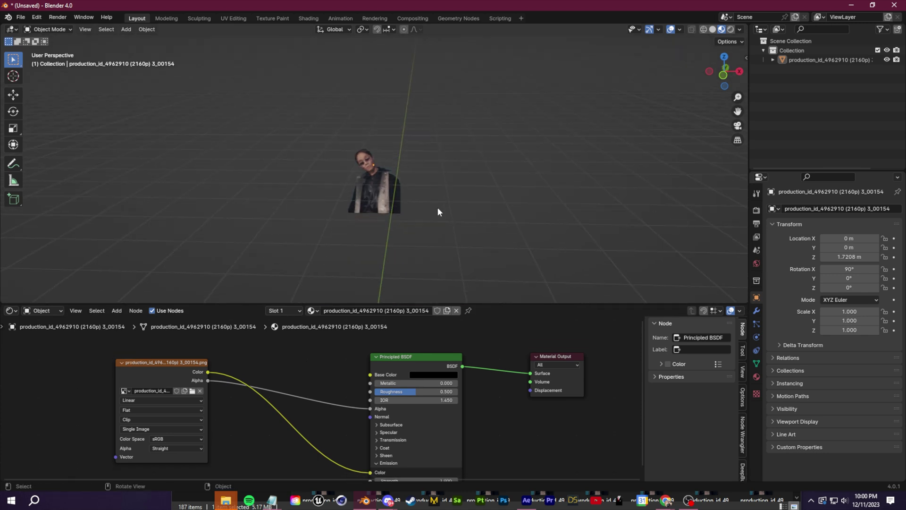
pyautogui.click(391, 191)
pyautogui.press('Delete')
pyautogui.moveTo(451, 222); pyautogui.dragTo(463, 245, button='middle')
pyautogui.moveTo(475, 304); pyautogui.dragTo(477, 396)
# Add a Motion Tracking workspace from the VFX workspace templates
pyautogui.click(521, 18)
pyautogui.moveTo(506, 63)
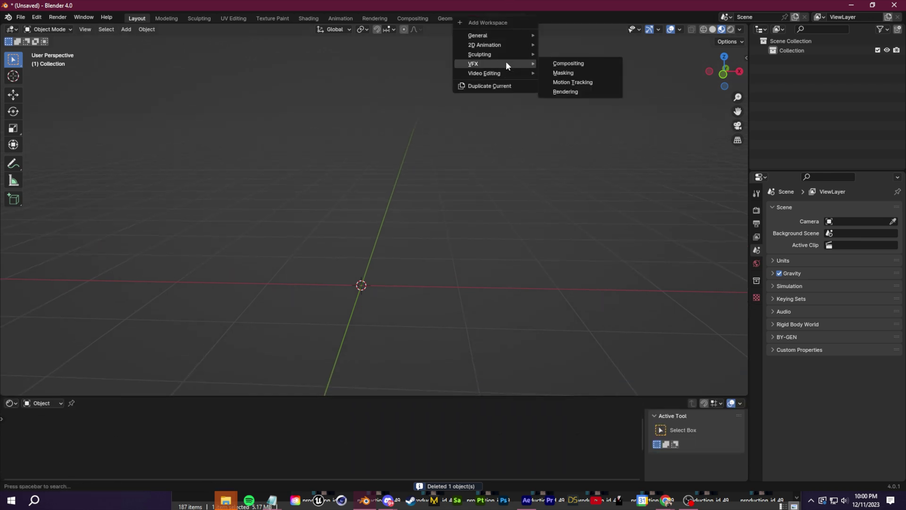
pyautogui.click(572, 82)
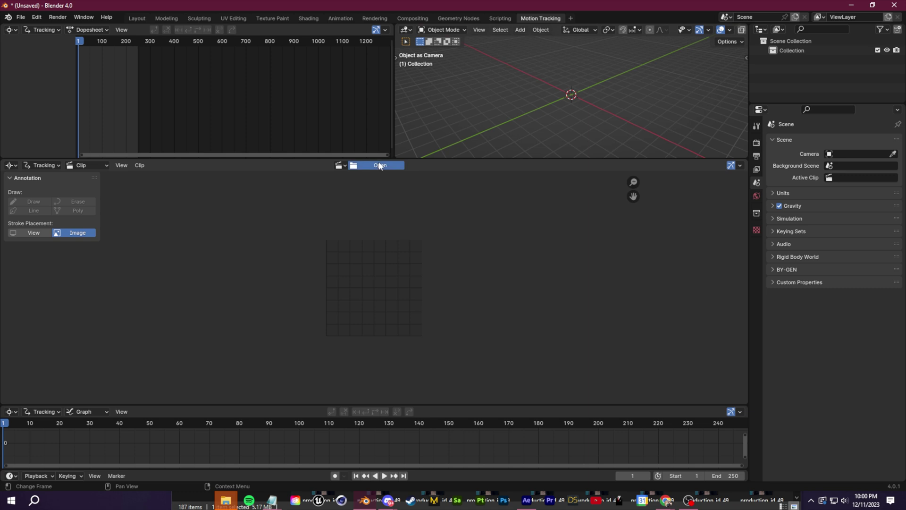
pyautogui.click(376, 168)
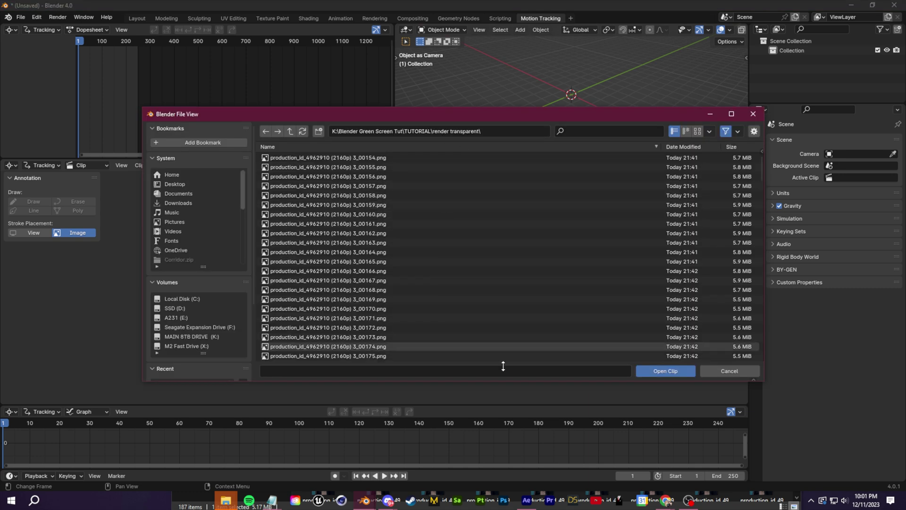
pyautogui.click(229, 502)
pyautogui.click(393, 461)
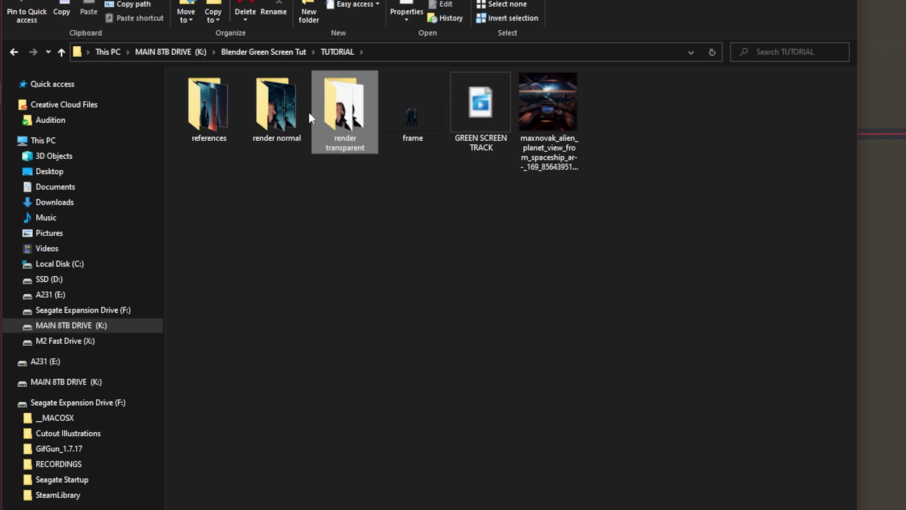
pyautogui.doubleClick(277, 108)
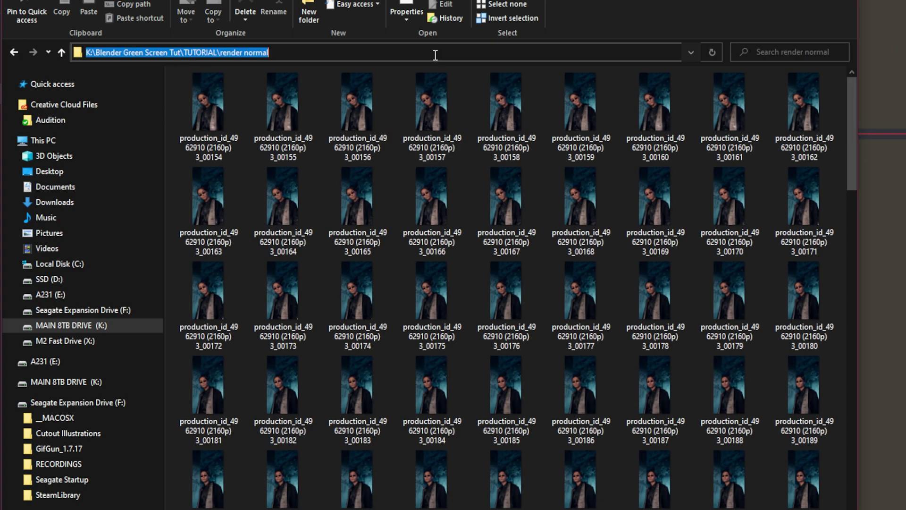
pyautogui.click(434, 53)
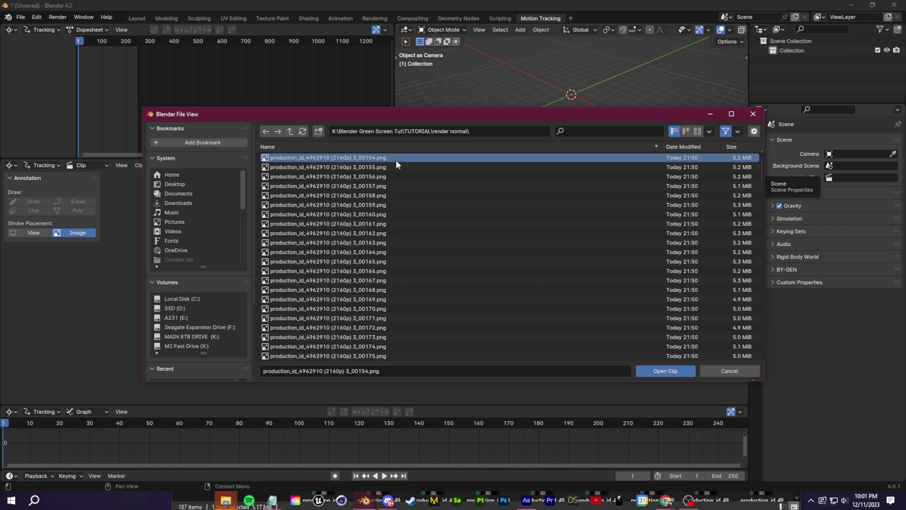
pyautogui.click(396, 158)
pyautogui.click(666, 371)
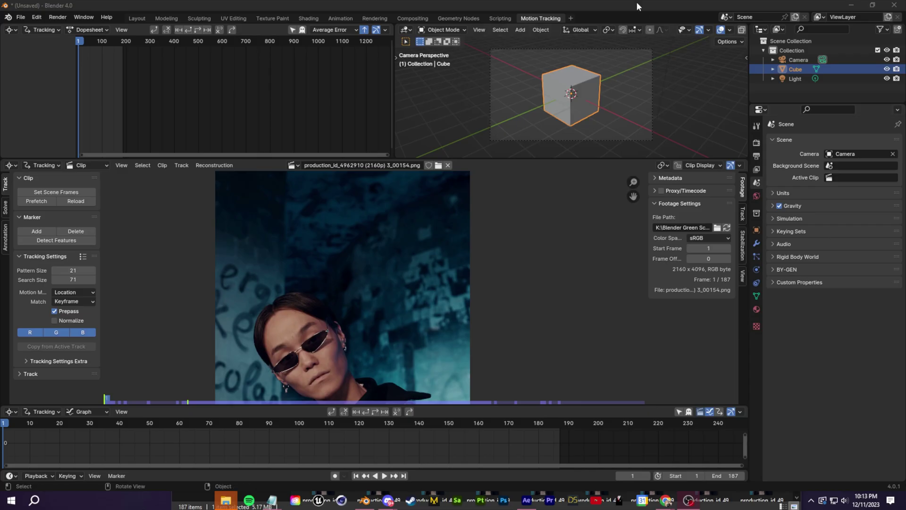
# Place and enlarge three tracking markers on the wall texture to the right of the man's head
pyautogui.click(636, 2)
pyautogui.scroll(1, 365, 287)
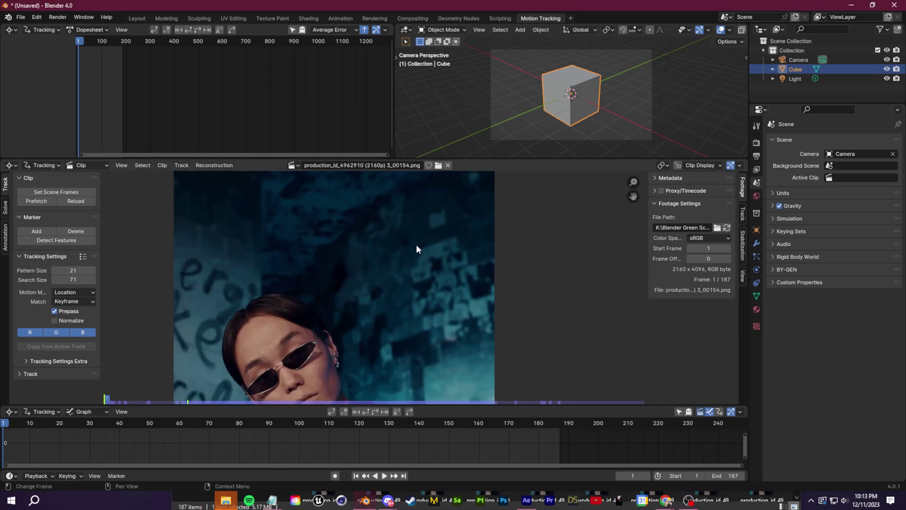
pyautogui.keyDown('ctrl'); pyautogui.click(437, 217); pyautogui.keyUp('ctrl')
pyautogui.press('s')
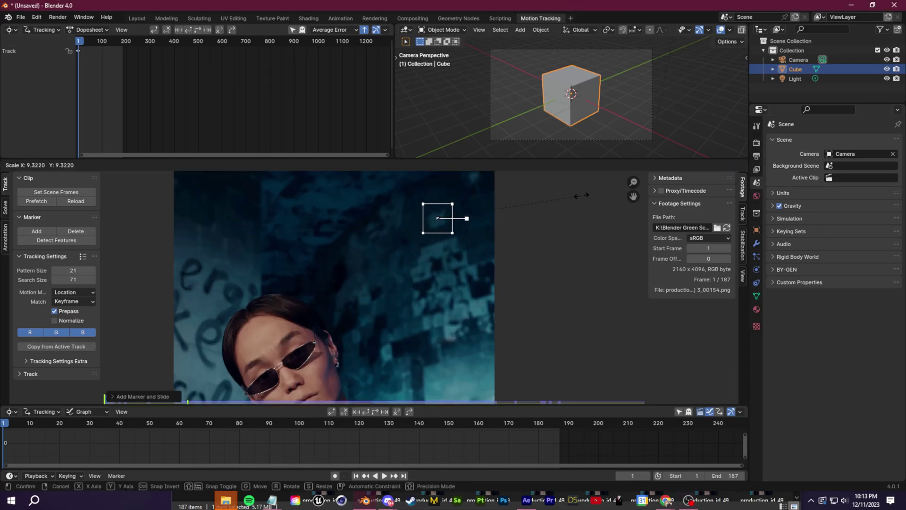
pyautogui.press('Escape')
pyautogui.keyDown('ctrl'); pyautogui.click(421, 272); pyautogui.keyUp('ctrl')
pyautogui.press('s')
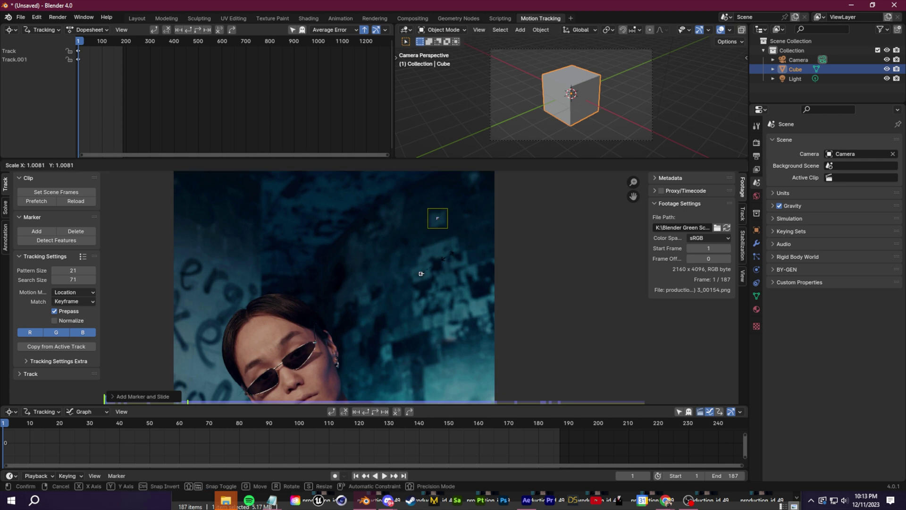
pyautogui.click(529, 276)
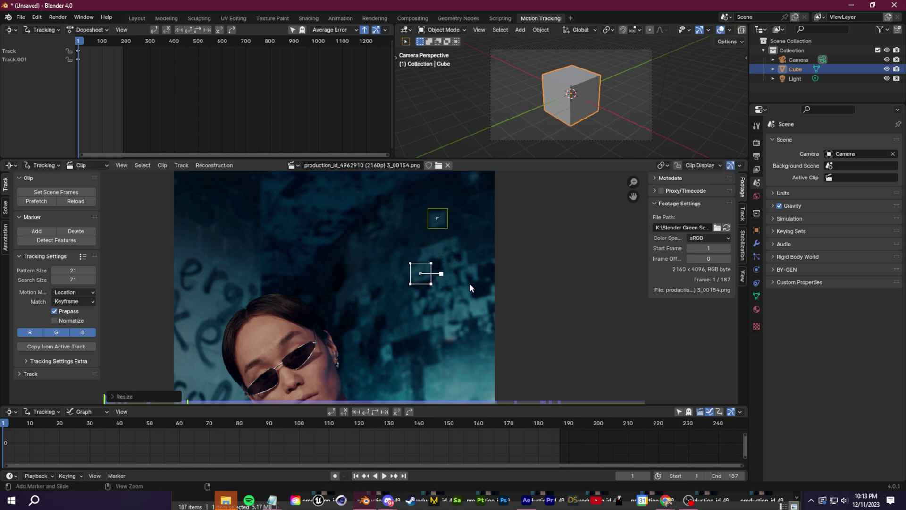
pyautogui.keyDown('ctrl'); pyautogui.click(462, 292); pyautogui.keyUp('ctrl')
pyautogui.press('s')
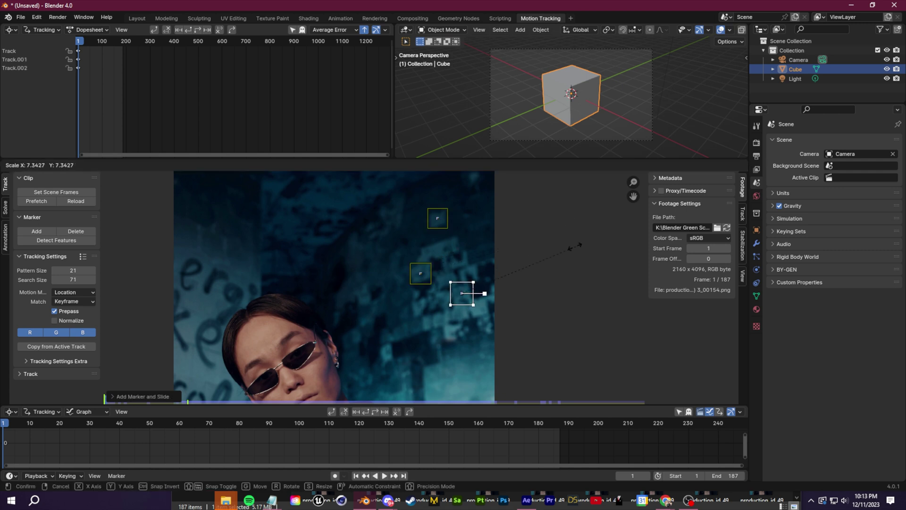
pyautogui.click(569, 249)
# Add larger tracking markers on the graffiti wall to the left of the man's head and one more on the right wall
pyautogui.keyDown('ctrl'); pyautogui.click(214, 275); pyautogui.keyUp('ctrl')
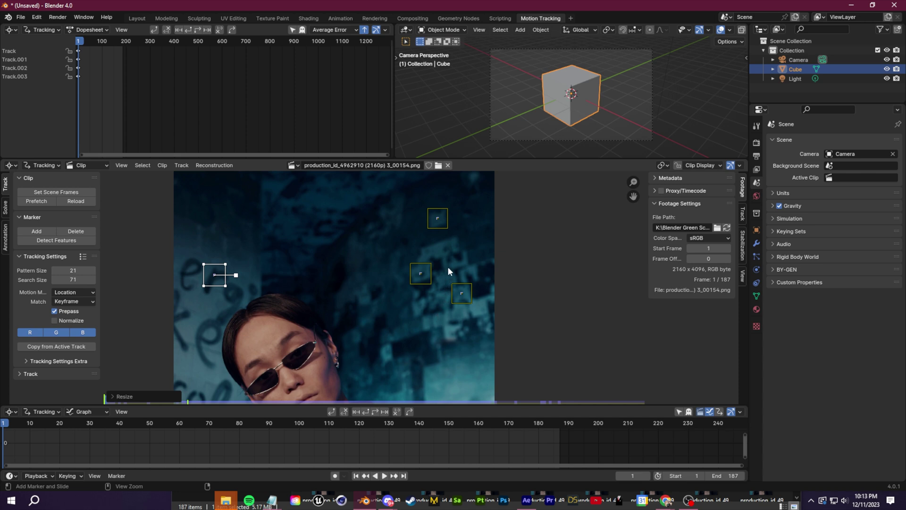
pyautogui.keyDown('ctrl'); pyautogui.click(442, 248); pyautogui.keyUp('ctrl')
pyautogui.press('s')
pyautogui.moveTo(376, 318); pyautogui.dragTo(395, 255, button='middle')
pyautogui.keyDown('ctrl'); pyautogui.click(218, 271); pyautogui.keyUp('ctrl')
pyautogui.press('s')
# Add and enlarge further tracking markers on the lower graffiti and the front of the jacket
pyautogui.moveTo(213, 351); pyautogui.dragTo(214, 293, button='middle')
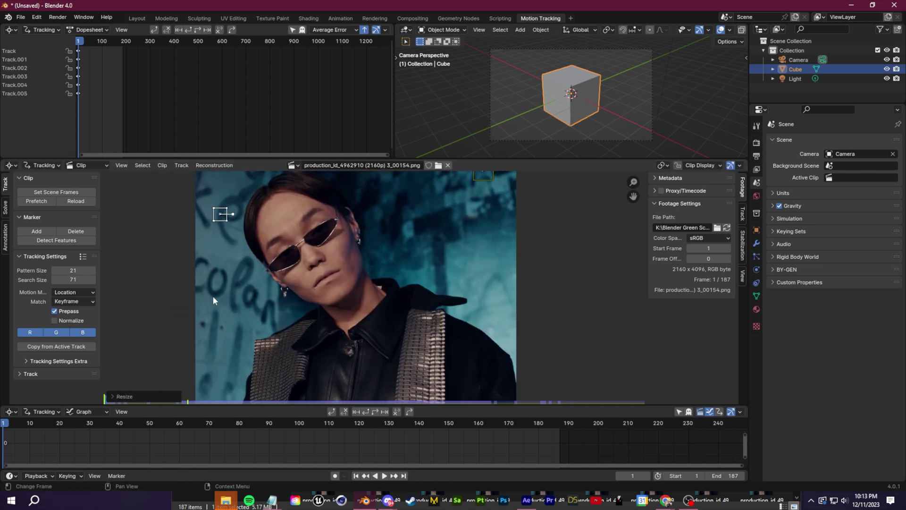
pyautogui.keyDown('ctrl'); pyautogui.click(214, 295); pyautogui.keyUp('ctrl')
pyautogui.press('s')
pyautogui.click(275, 253)
pyautogui.keyDown('ctrl'); pyautogui.click(248, 305); pyautogui.keyUp('ctrl')
pyautogui.press('s')
pyautogui.click(347, 294)
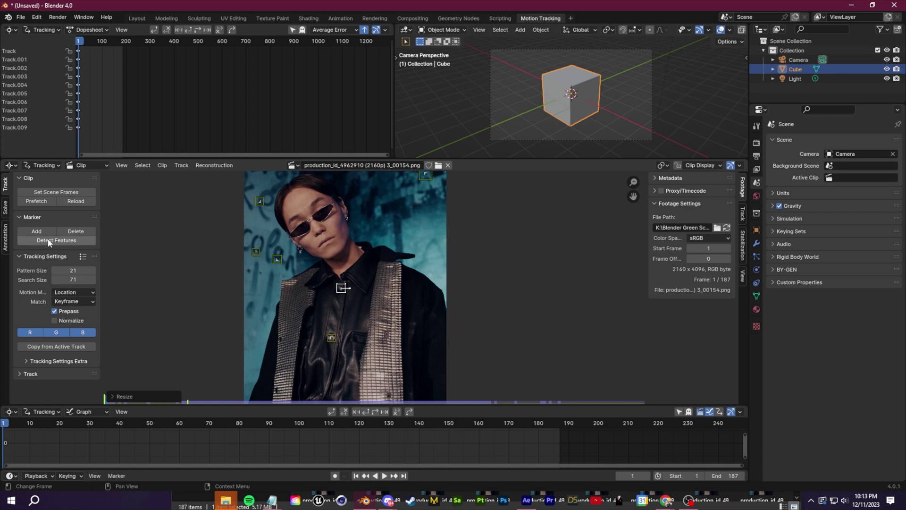
# Detect additional features automatically, select all markers and track them forward through the clip
pyautogui.click(49, 242)
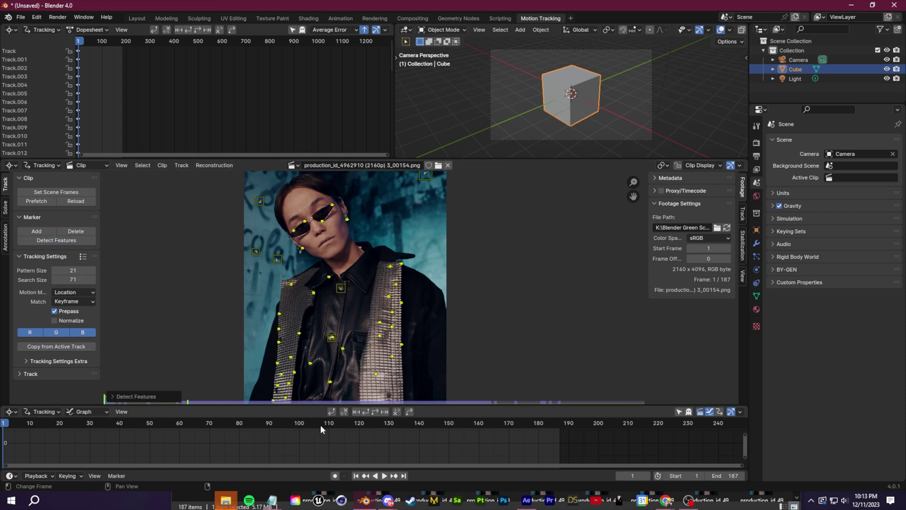
pyautogui.press('a')
pyautogui.click(679, 411)
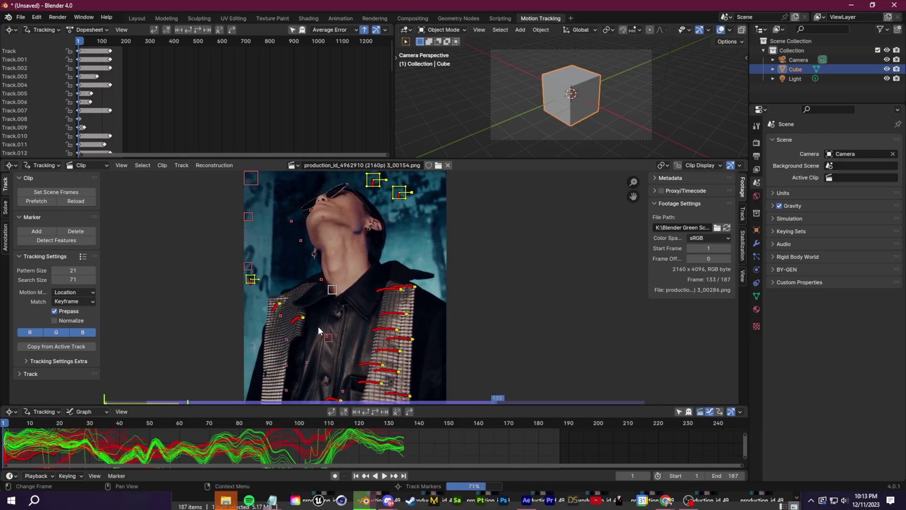
# Detect features again on the last frame, select all markers and track them backwards through the clip
pyautogui.scroll(-2, 332, 322)
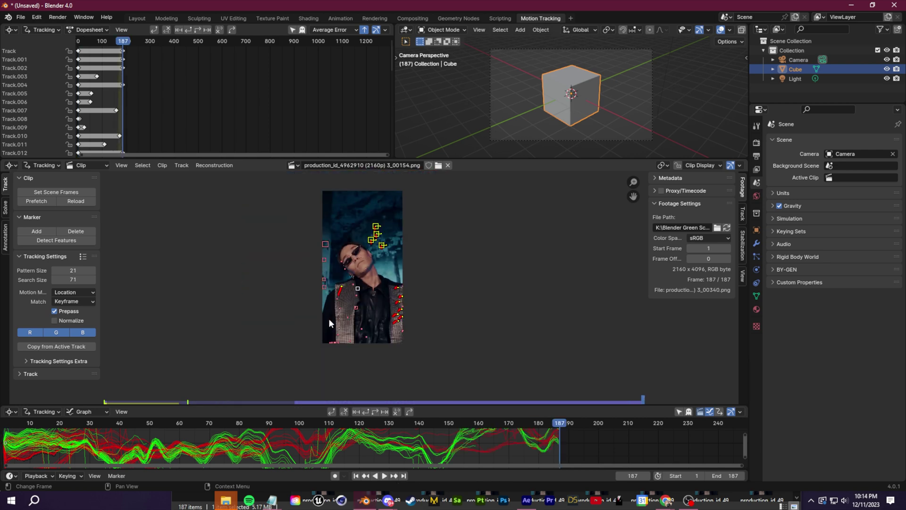
pyautogui.click(56, 240)
pyautogui.scroll(2, 362, 322)
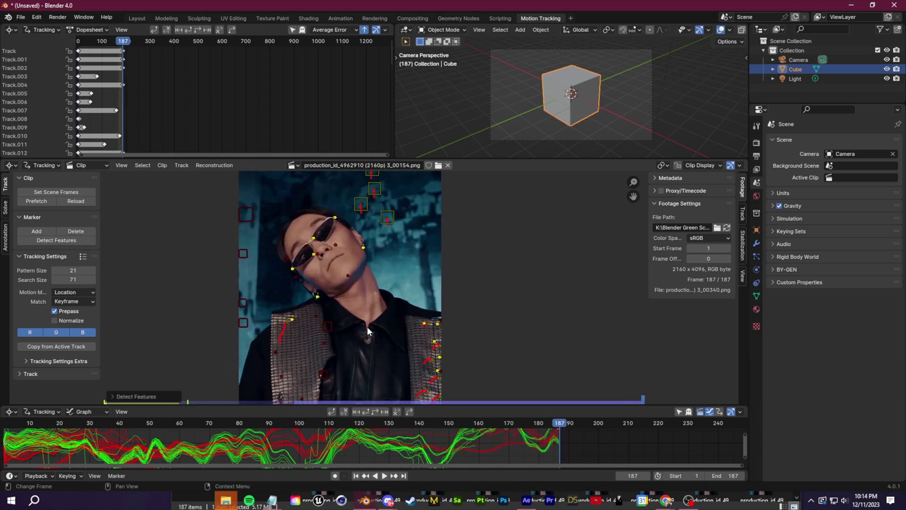
pyautogui.scroll(-1, 362, 324)
pyautogui.press('a')
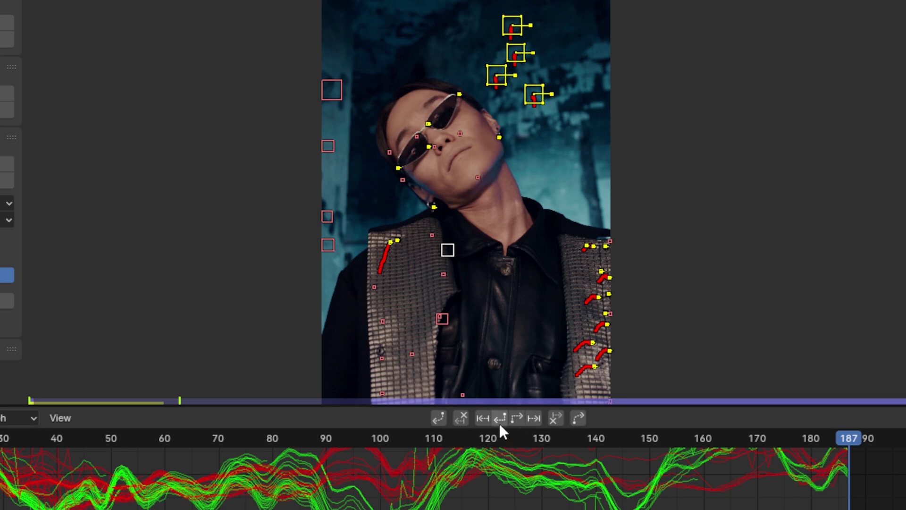
pyautogui.click(500, 419)
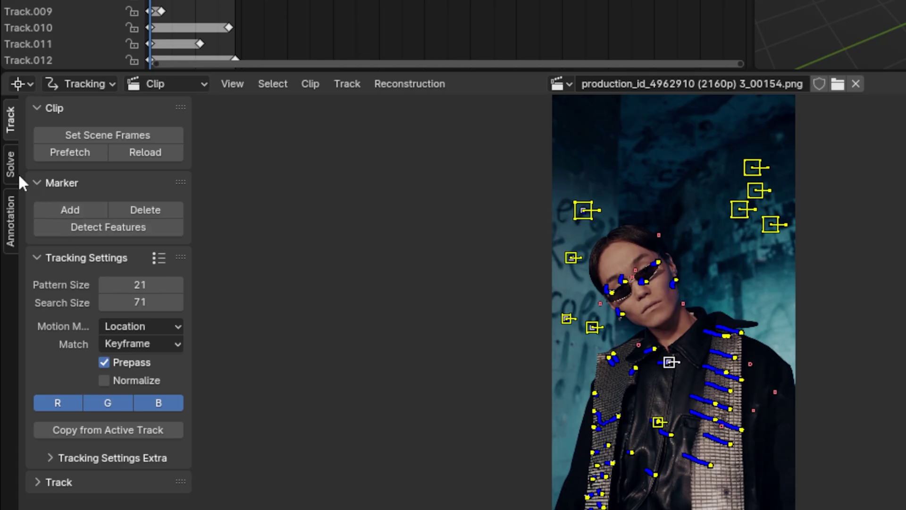
# Solve the camera motion from the tracked markers using keyframes 1 and 30
pyautogui.click(16, 172)
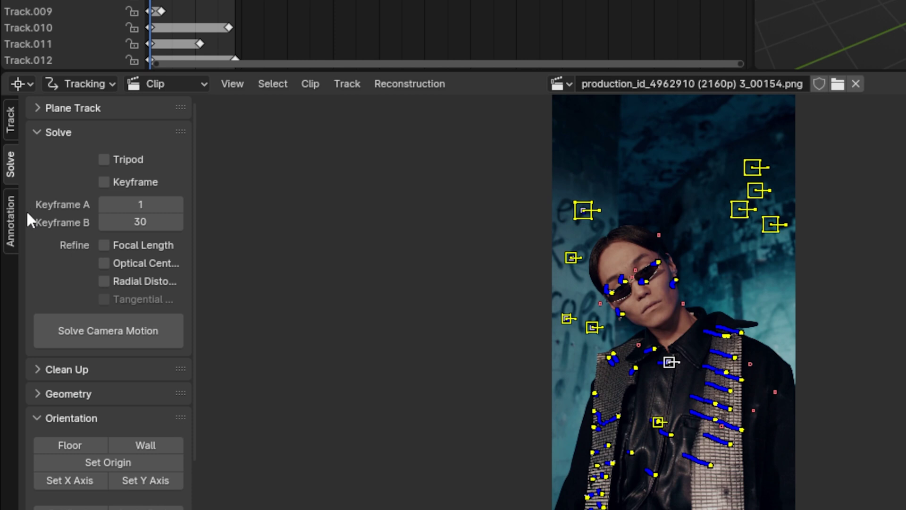
pyautogui.click(139, 330)
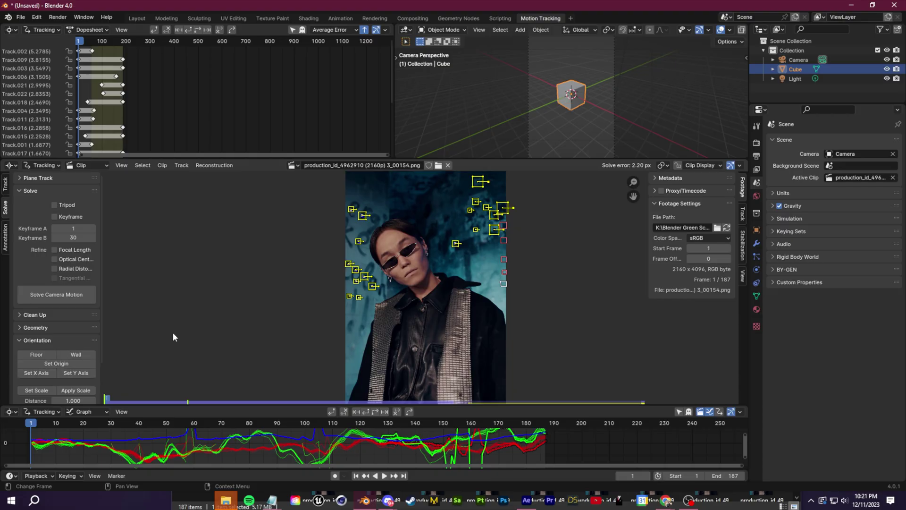
pyautogui.click(308, 314)
# Run Clean Tracks with the Select action and a reprojection error of 3.680 to select the worst tracks
pyautogui.click(49, 314)
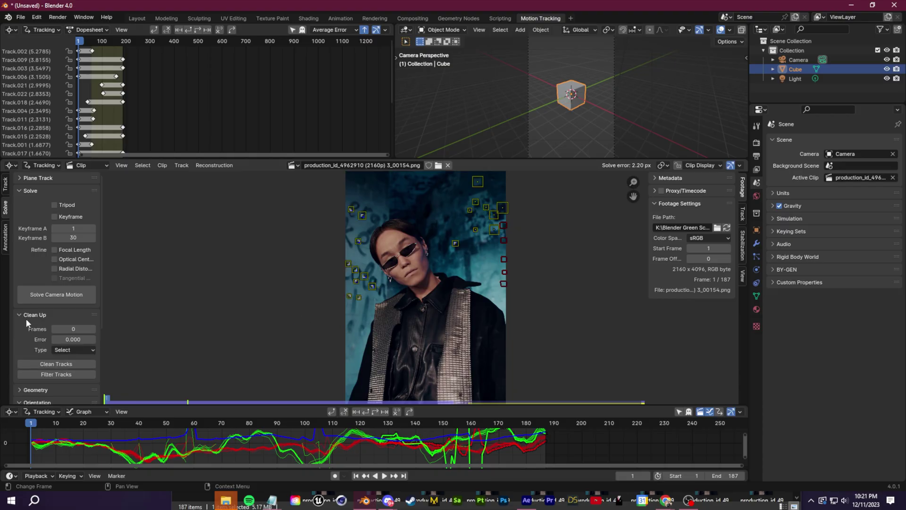
pyautogui.click(67, 366)
pyautogui.click(112, 396)
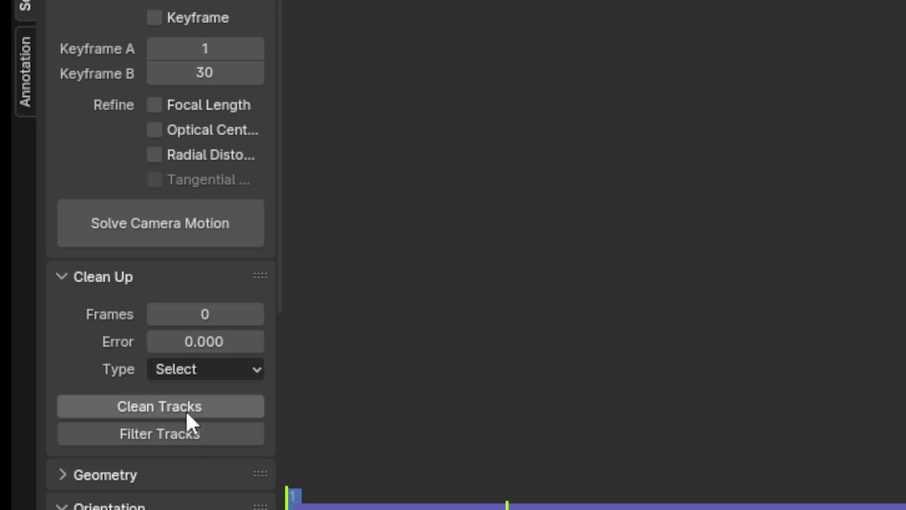
pyautogui.click(186, 412)
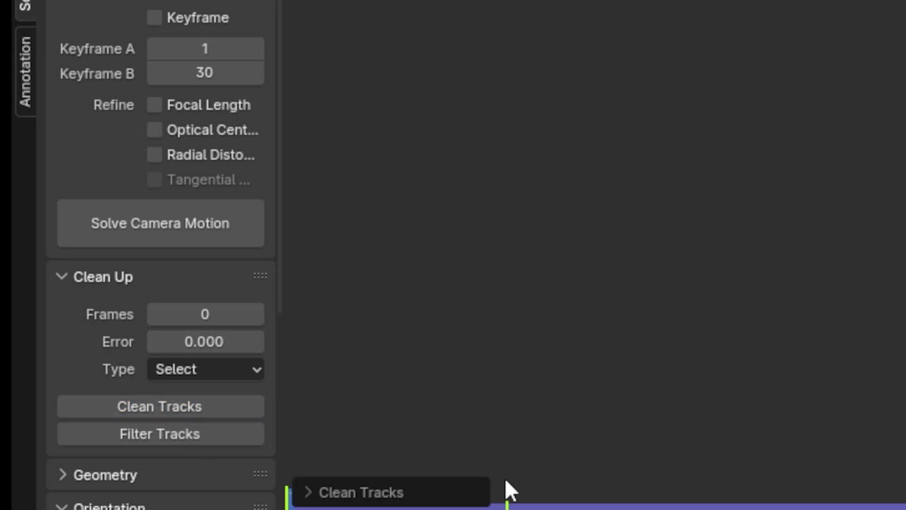
pyautogui.click(481, 498)
pyautogui.moveTo(534, 458)
pyautogui.mouseDown()
pyautogui.moveTo(757, 458)
pyautogui.moveTo(685, 457)
pyautogui.moveTo(701, 457)
pyautogui.mouseUp()
pyautogui.moveTo(175, 414); pyautogui.dragTo(178, 414)
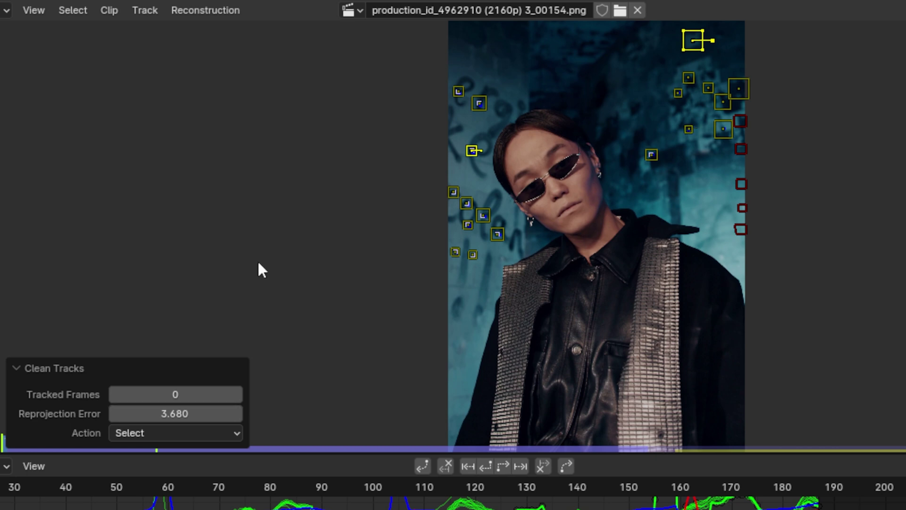
# Delete the selected high-error tracks and solve the camera motion again
pyautogui.press('x')
pyautogui.click(273, 228)
pyautogui.click(0, 259)
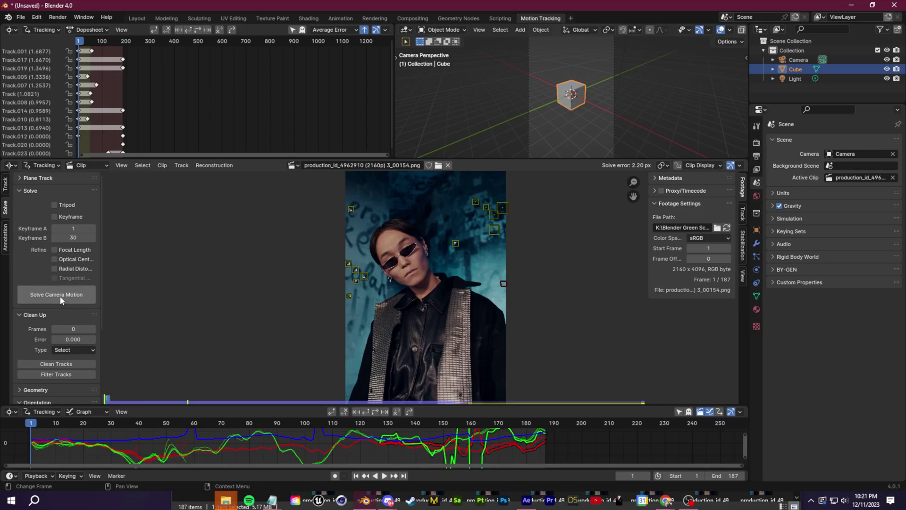
pyautogui.click(127, 349)
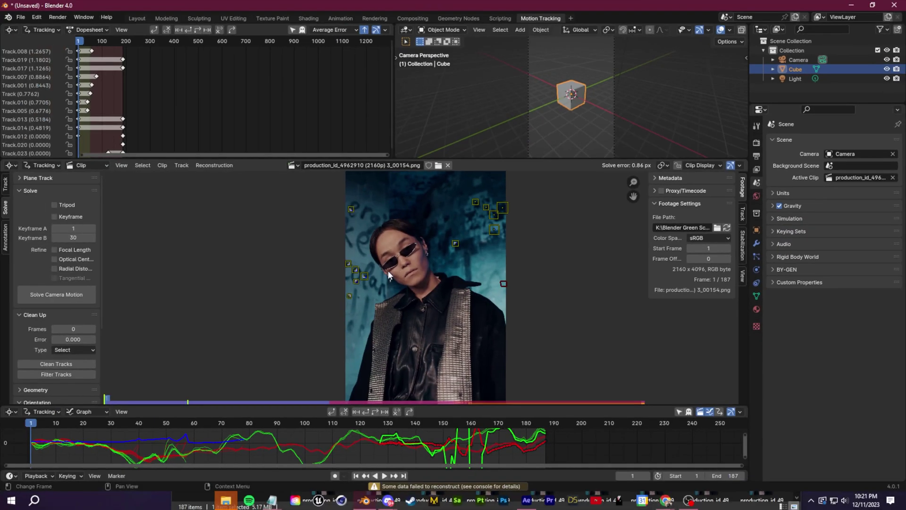
# Solve the camera motion with focal length and optical center refinement enabled, and enlarge the 3D viewport area
pyautogui.scroll(-5, 22, 339)
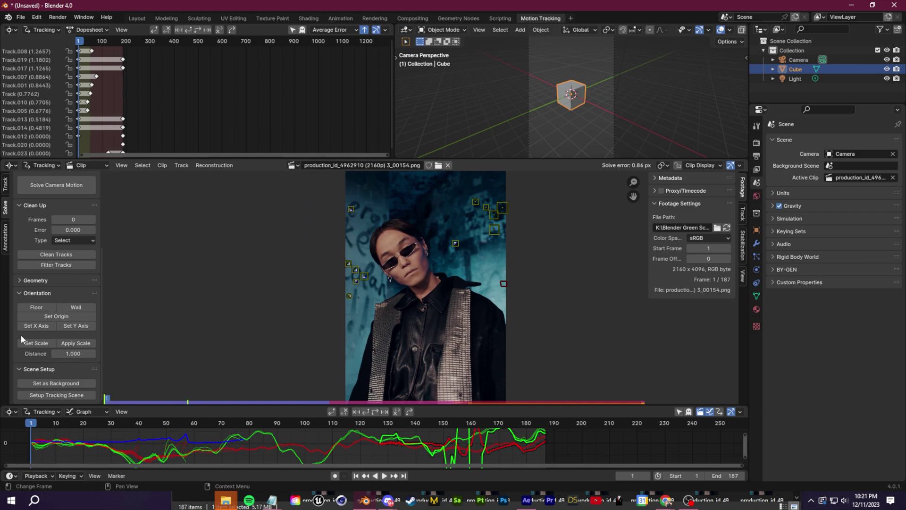
pyautogui.click(75, 395)
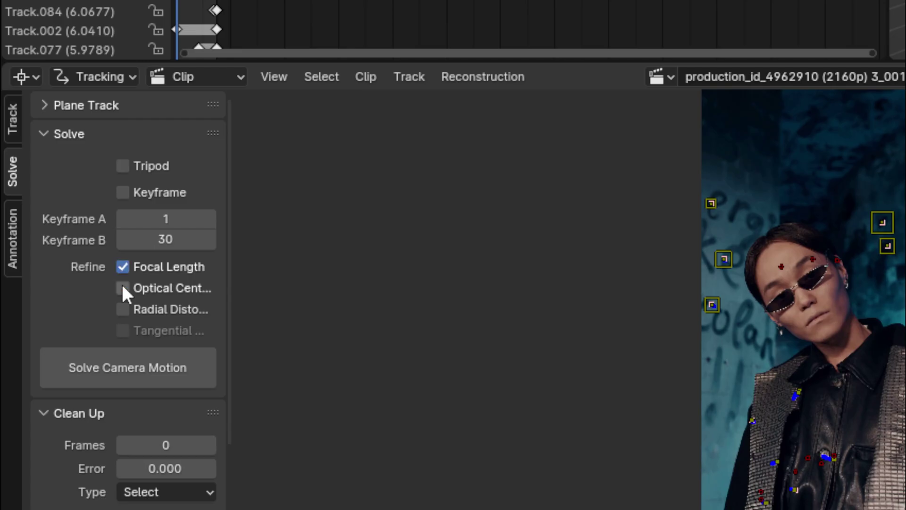
pyautogui.click(54, 259)
pyautogui.click(52, 294)
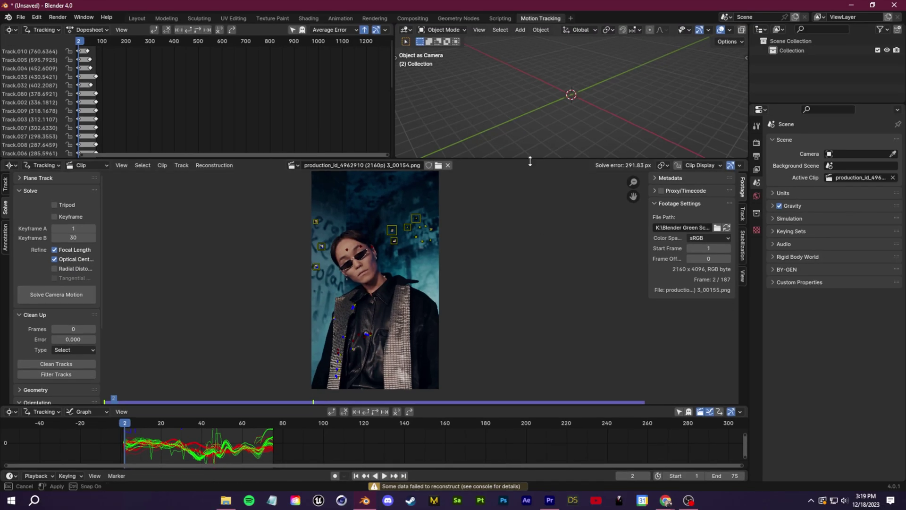
pyautogui.moveTo(530, 161); pyautogui.dragTo(533, 271)
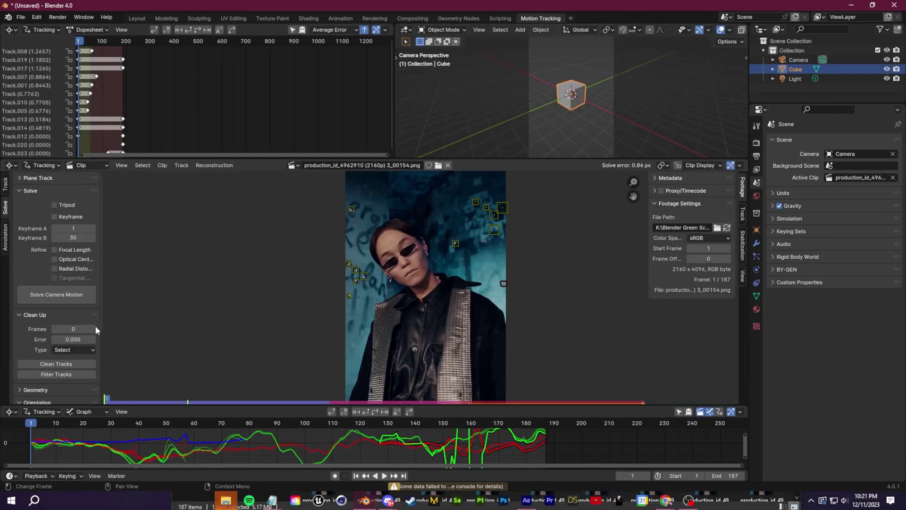
# Set up the tracking scene from the solved camera and scrub the clip to check the tracked motion
pyautogui.scroll(-8, 95, 325)
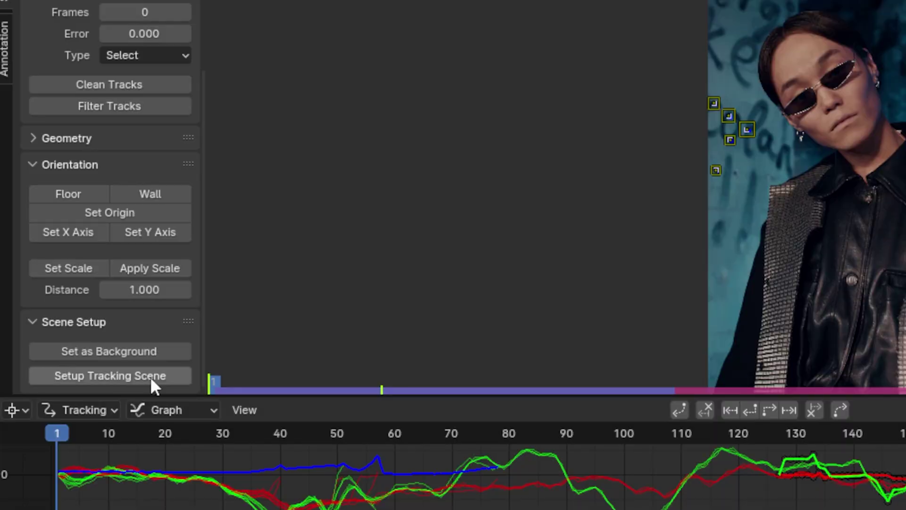
pyautogui.click(145, 355)
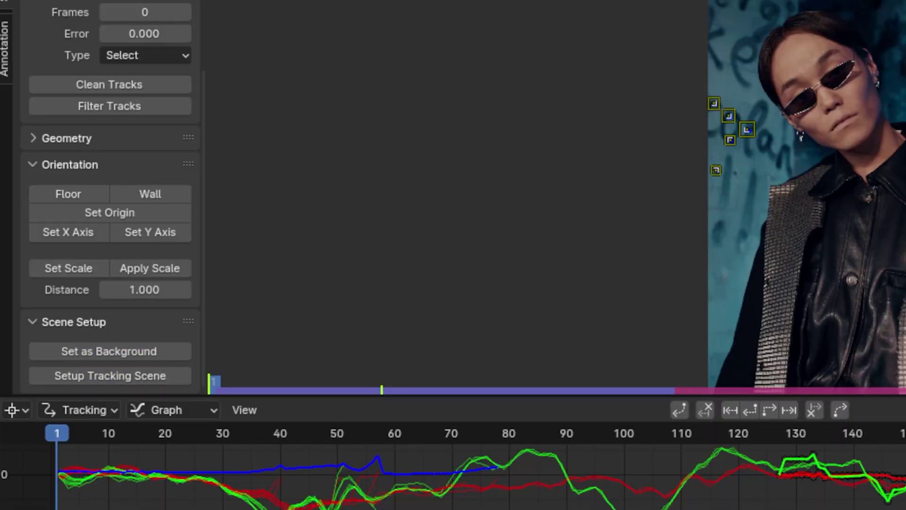
pyautogui.moveTo(62, 436); pyautogui.dragTo(572, 454)
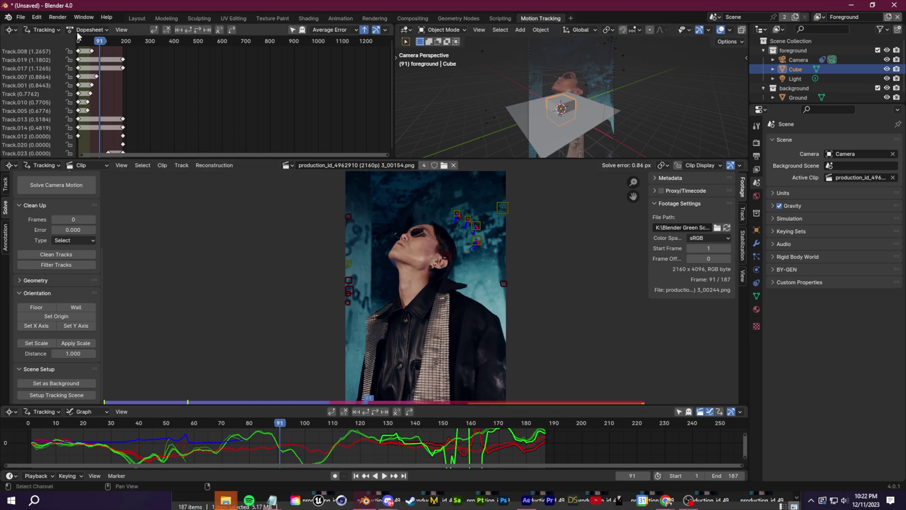
# Switch to the Layout workspace and enlarge the motion-tracking points in the viewport overlays
pyautogui.click(137, 18)
pyautogui.moveTo(355, 215); pyautogui.dragTo(363, 220, button='middle')
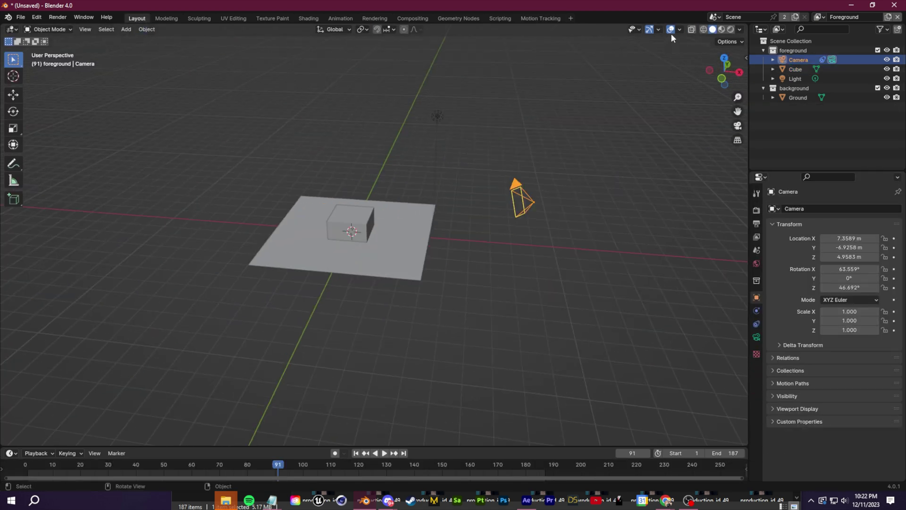
pyautogui.click(680, 30)
pyautogui.click(623, 229)
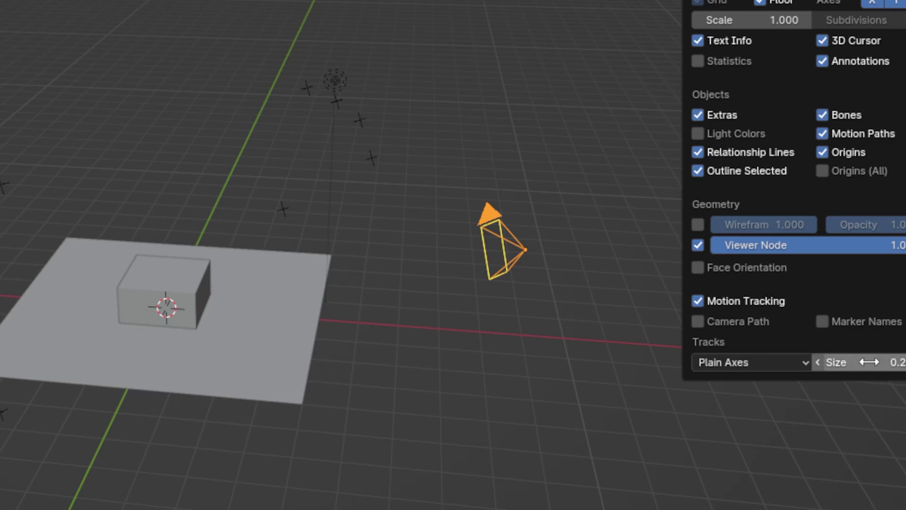
pyautogui.moveTo(704, 259)
pyautogui.mouseDown()
pyautogui.moveTo(727, 259)
pyautogui.moveTo(715, 259)
pyautogui.mouseUp()
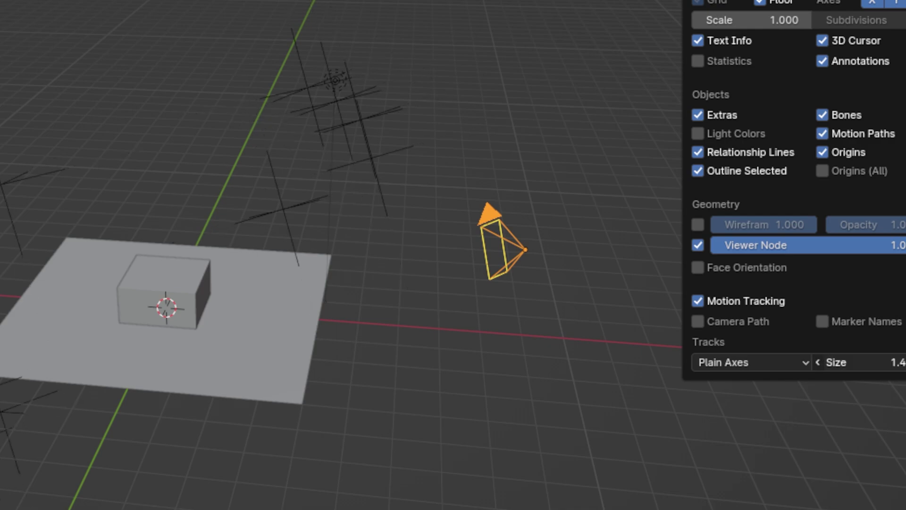
pyautogui.moveTo(661, 342); pyautogui.dragTo(135, 300, button='middle')
pyautogui.moveTo(341, 226); pyautogui.dragTo(703, 135, button='middle')
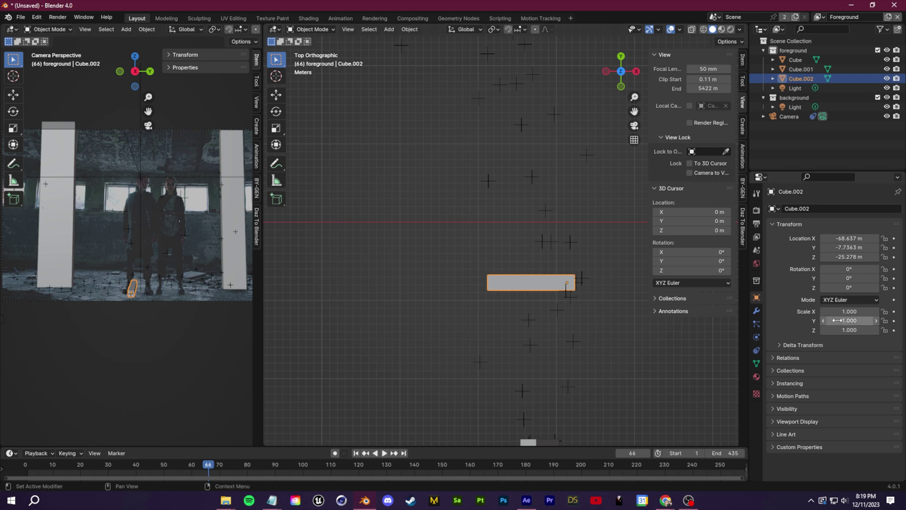
# Stretch Cube.002 along its Y axis and scale Cube.001 to 22.531 along its Z axis
pyautogui.moveTo(850, 321); pyautogui.dragTo(904, 321)
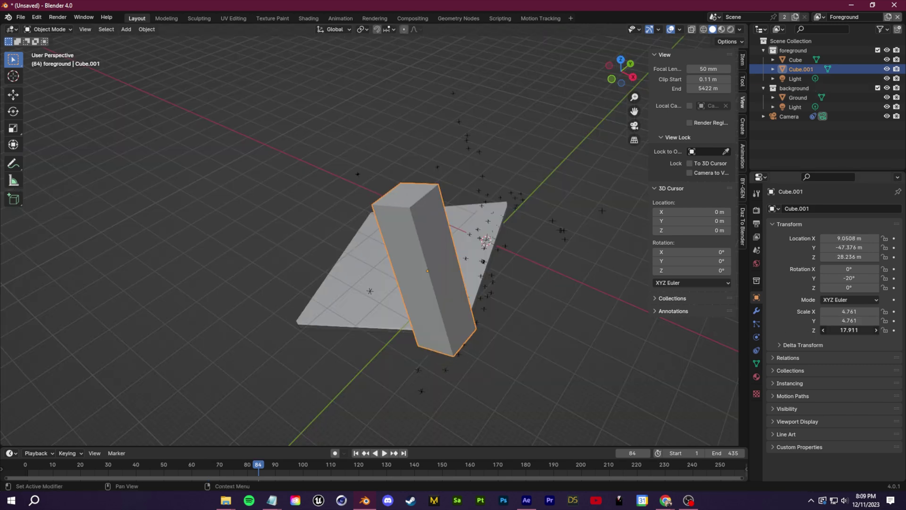
pyautogui.moveTo(849, 330); pyautogui.dragTo(864, 330)
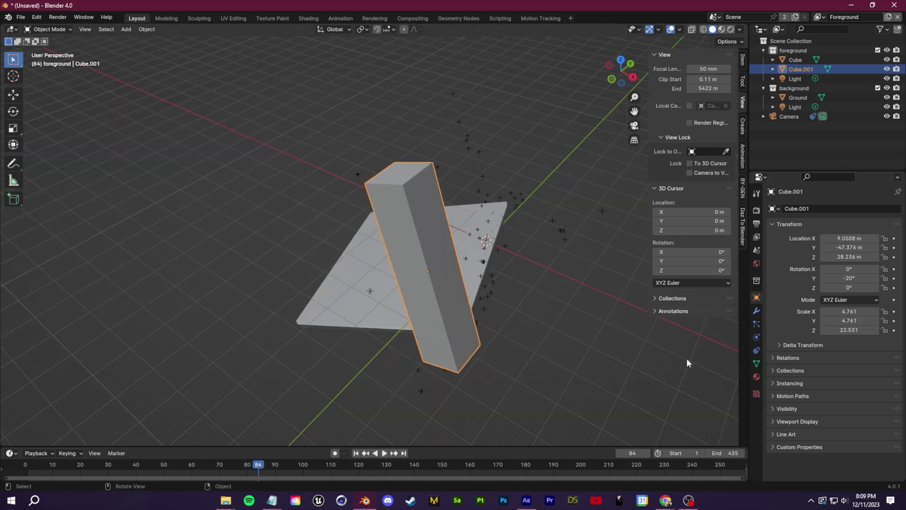
# Play and scrub the shot through the camera to examine how well the pillar sticks to the footage
pyautogui.click(634, 125)
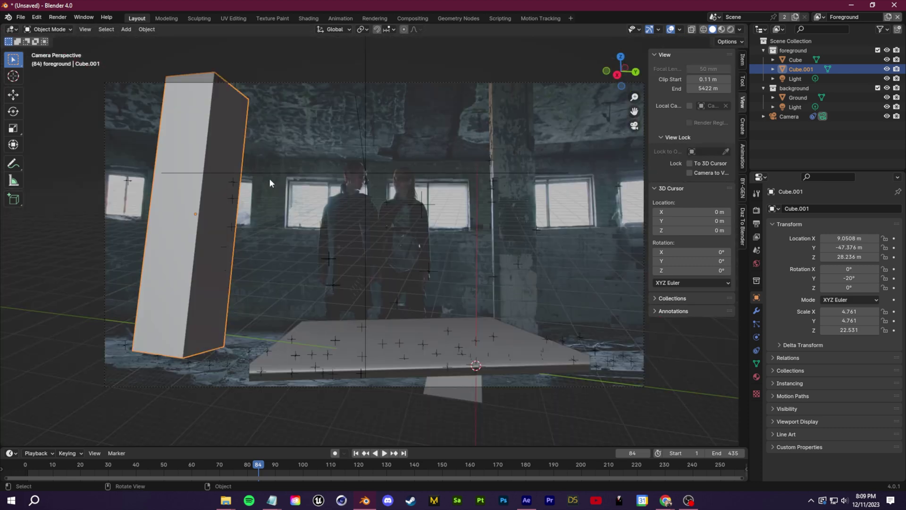
pyautogui.press('space')
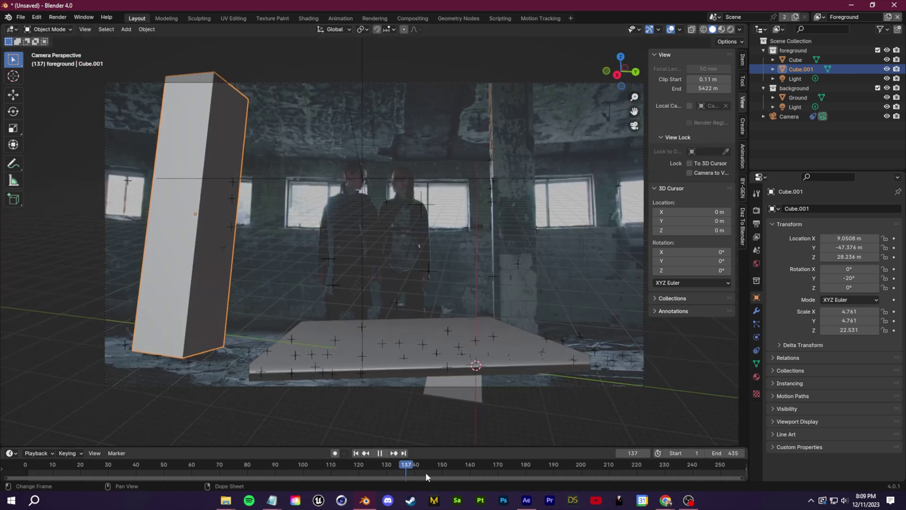
pyautogui.press('space')
pyautogui.moveTo(533, 465); pyautogui.dragTo(147, 448)
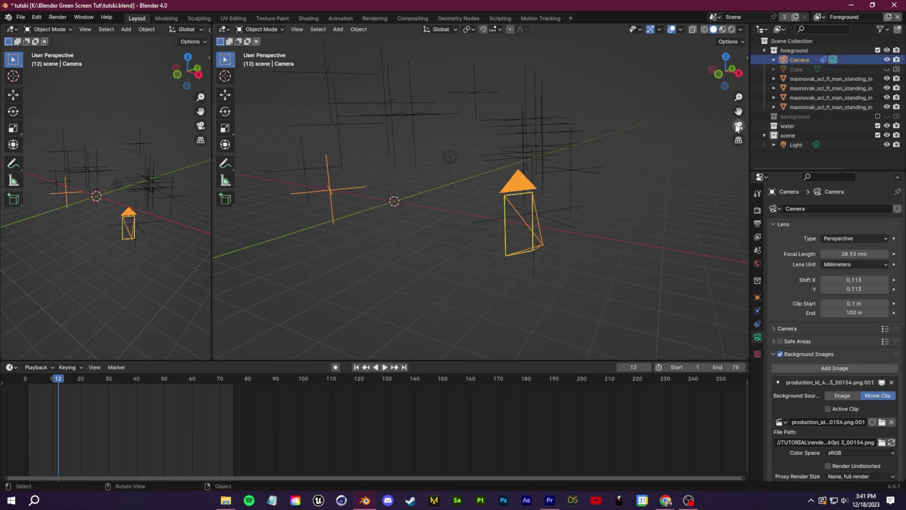
# Try placing, scaling and rotating a plane over the man in the camera view, and delete it
pyautogui.click(739, 126)
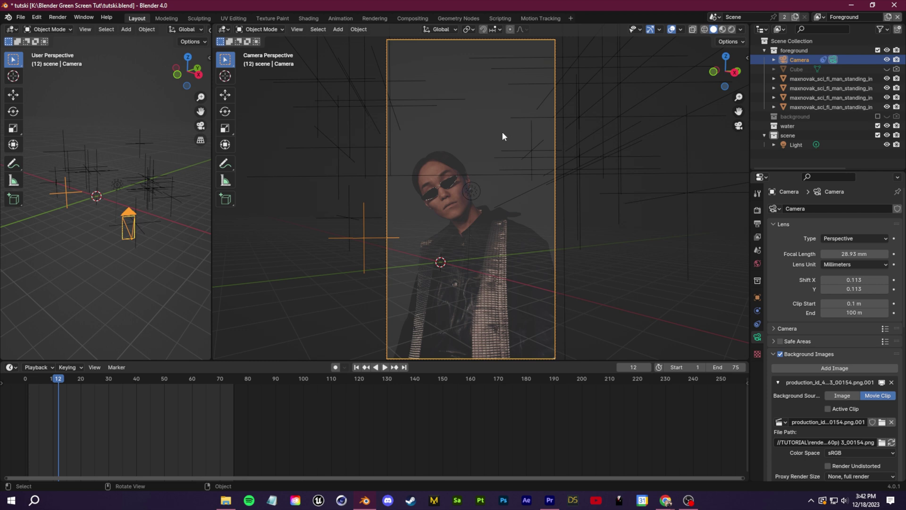
pyautogui.press('g')
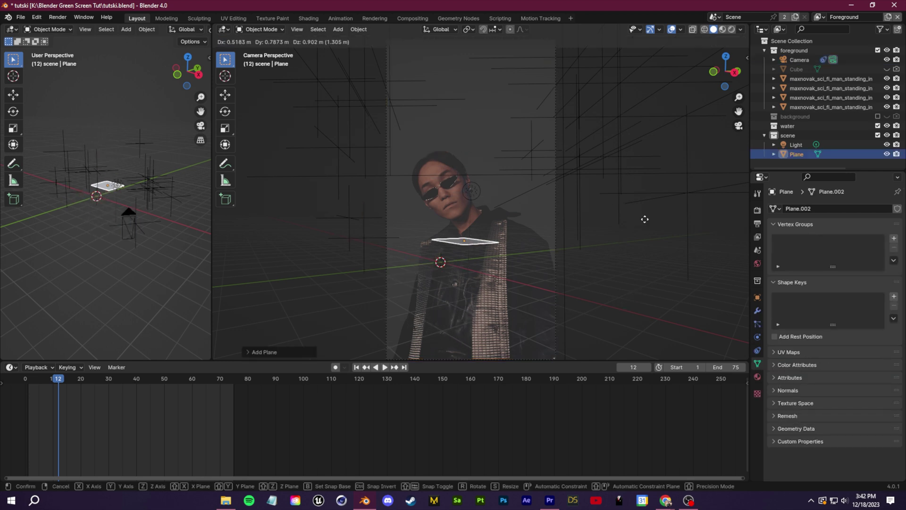
pyautogui.press('s')
pyautogui.click(482, 222)
pyautogui.press('r')
pyautogui.press('Escape')
pyautogui.press('Delete')
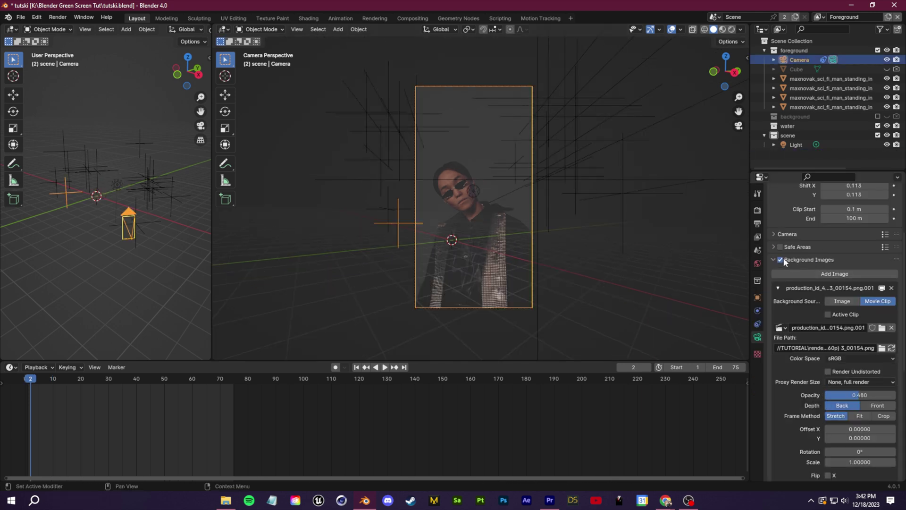
# Turn off the camera's background images and open the file import options
pyautogui.click(782, 259)
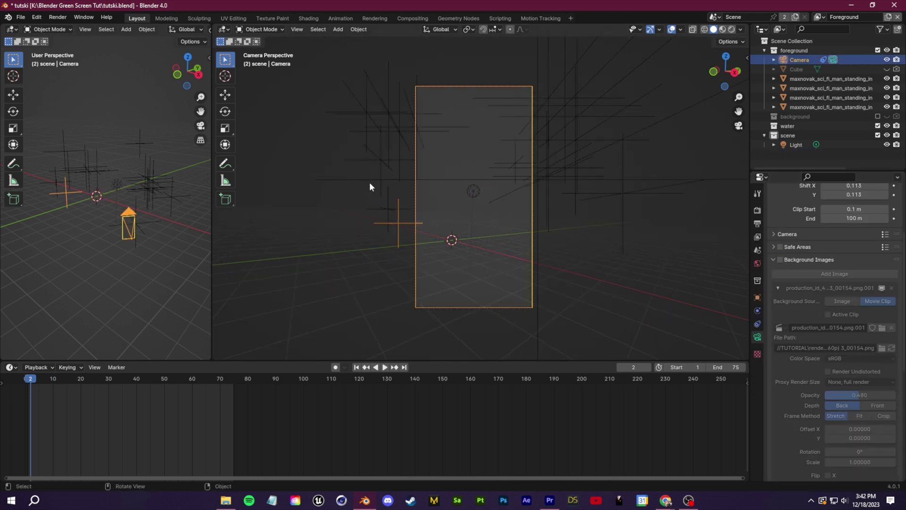
pyautogui.hotkey('shift', 'a')
pyautogui.click(21, 17)
pyautogui.moveTo(57, 151)
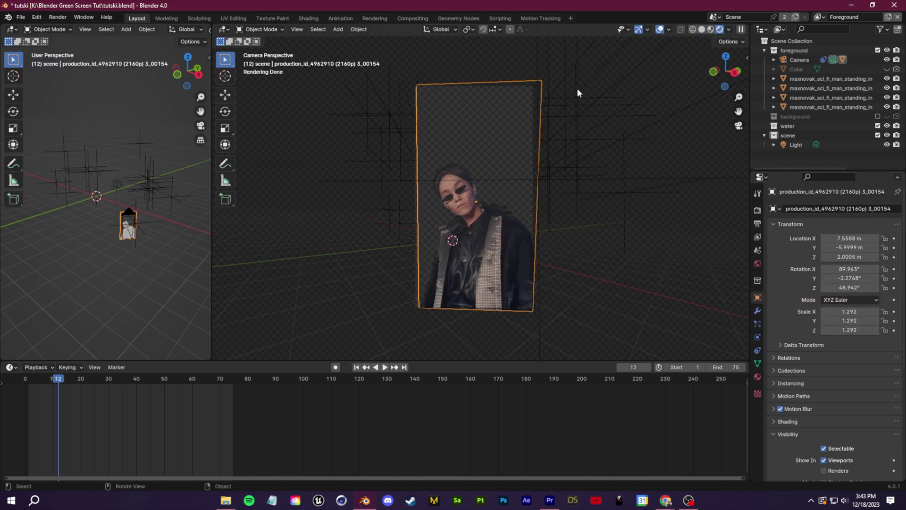
# Try moving the man's image plane in the camera view and inspect its placement in front of the camera
pyautogui.press('g')
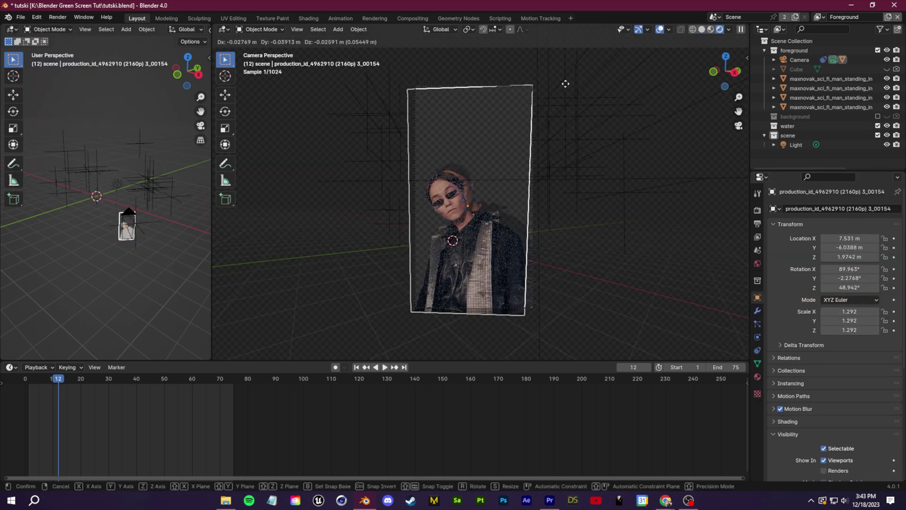
pyautogui.click(566, 82)
pyautogui.moveTo(582, 128); pyautogui.dragTo(489, 180, button='middle')
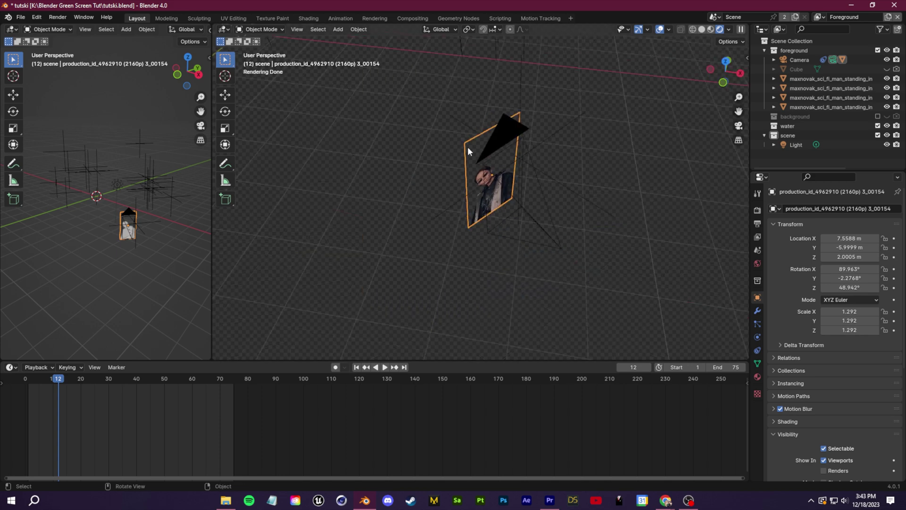
# Parent the man's image plane to the camera with the Object option and scrub to frame 29 to check its placement
pyautogui.click(551, 233)
pyautogui.hotkey('ctrl', 'p')
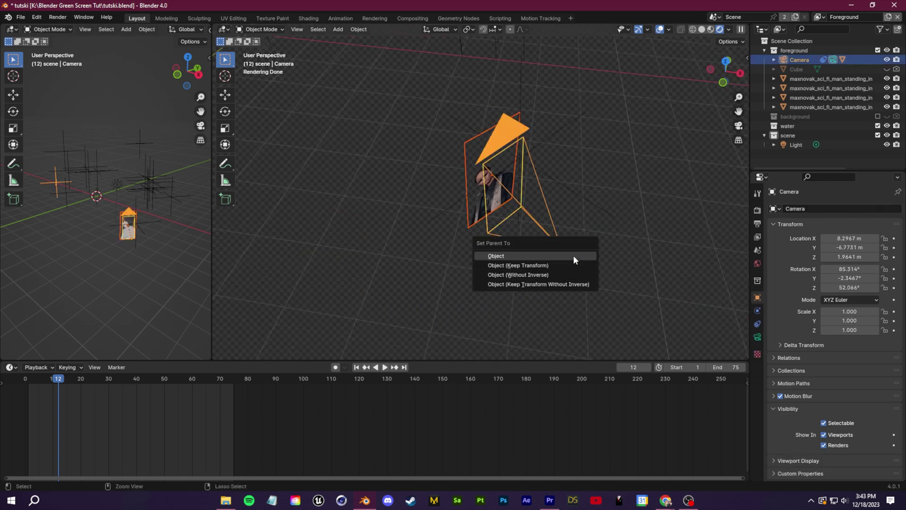
pyautogui.click(313, 183)
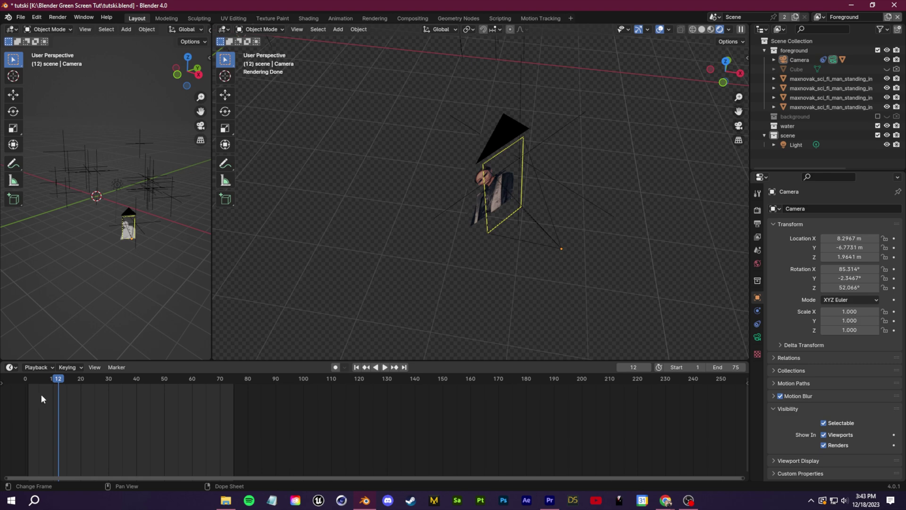
pyautogui.moveTo(72, 378); pyautogui.dragTo(125, 392)
pyautogui.press('Escape')
pyautogui.click(492, 221)
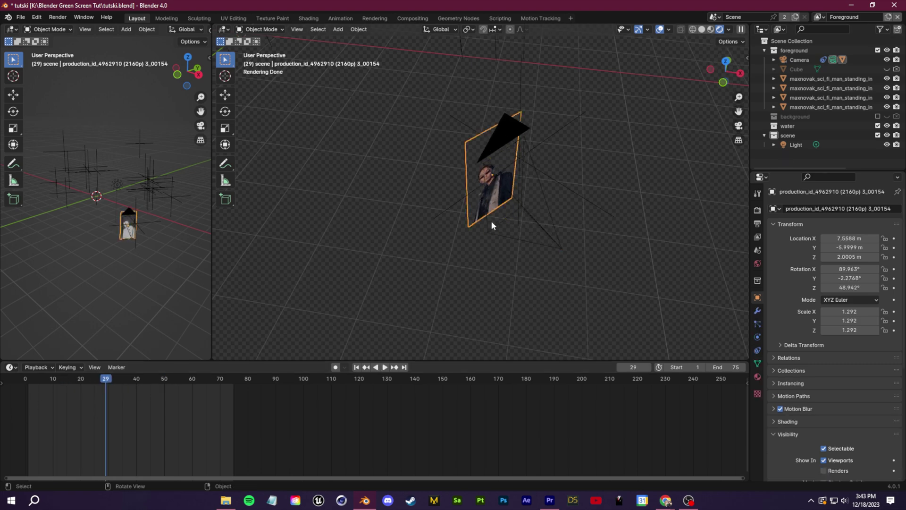
pyautogui.moveTo(492, 221); pyautogui.dragTo(546, 234, button='middle')
pyautogui.moveTo(547, 235); pyautogui.dragTo(554, 235, button='middle')
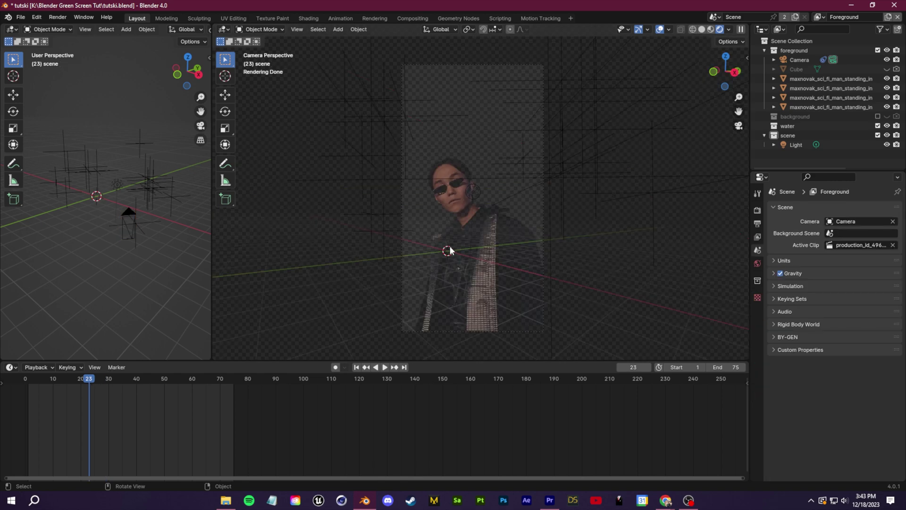
# Try replacing the cube with a plane at the world origin, and delete the plane
pyautogui.scroll(2, 451, 245)
pyautogui.scroll(-1, 451, 245)
pyautogui.scroll(-2, 452, 245)
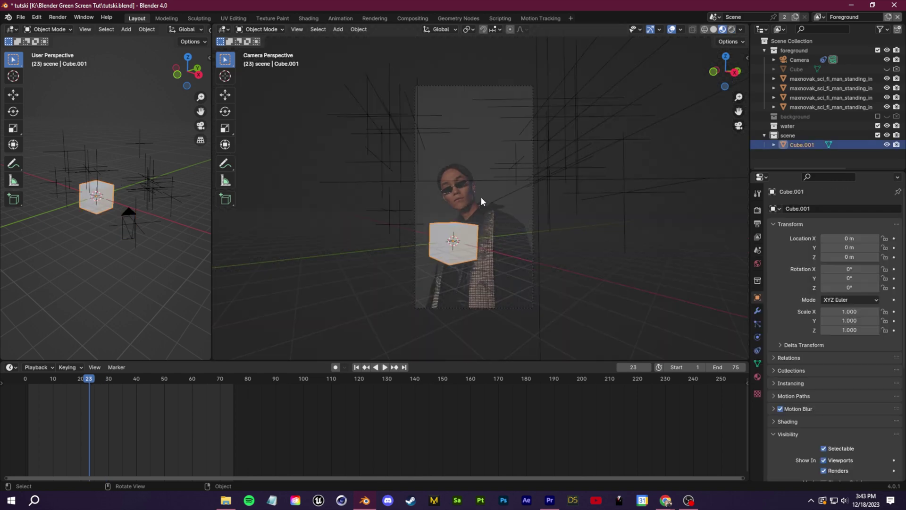
pyautogui.press('Delete')
pyautogui.hotkey('shift', 'a')
pyautogui.moveTo(481, 196)
pyautogui.click(519, 198)
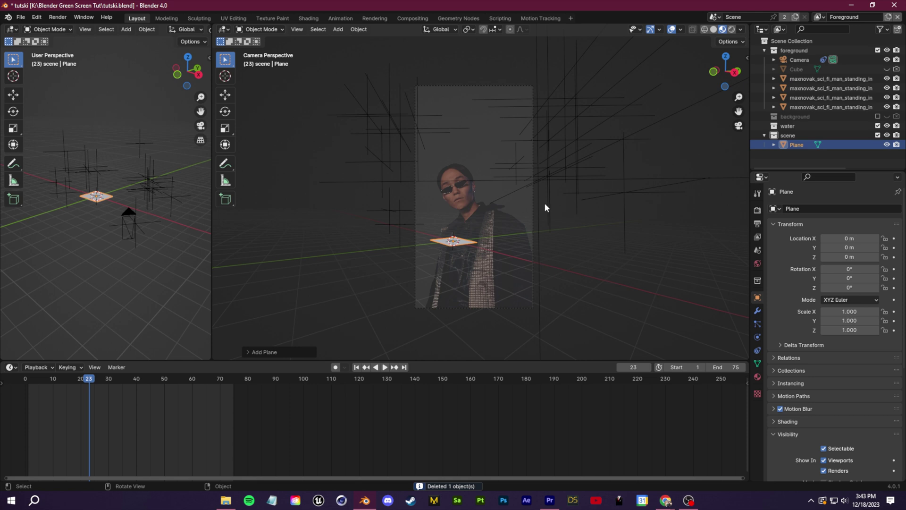
pyautogui.press('Delete')
# Add a cube at the world origin and move it along X to about -5.08 m
pyautogui.hotkey('shift', 'a')
pyautogui.moveTo(527, 202)
pyautogui.click(566, 212)
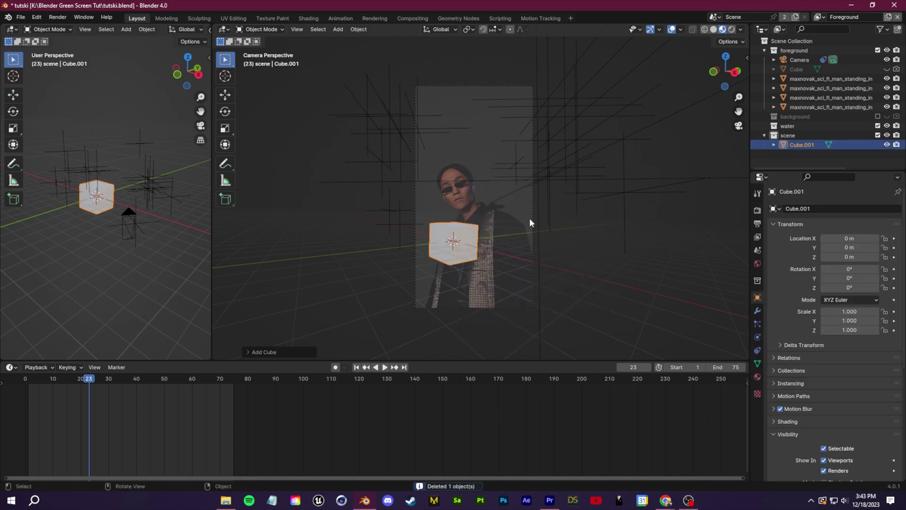
pyautogui.press('g')
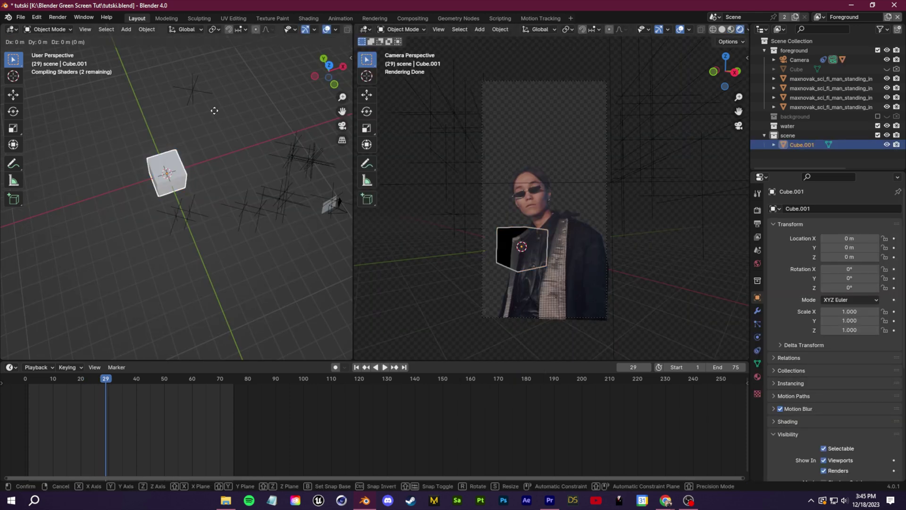
pyautogui.press('x')
pyautogui.click(187, 119)
pyautogui.moveTo(186, 119); pyautogui.dragTo(250, 165, button='middle')
pyautogui.press('g')
pyautogui.press('x')
pyautogui.click(253, 156)
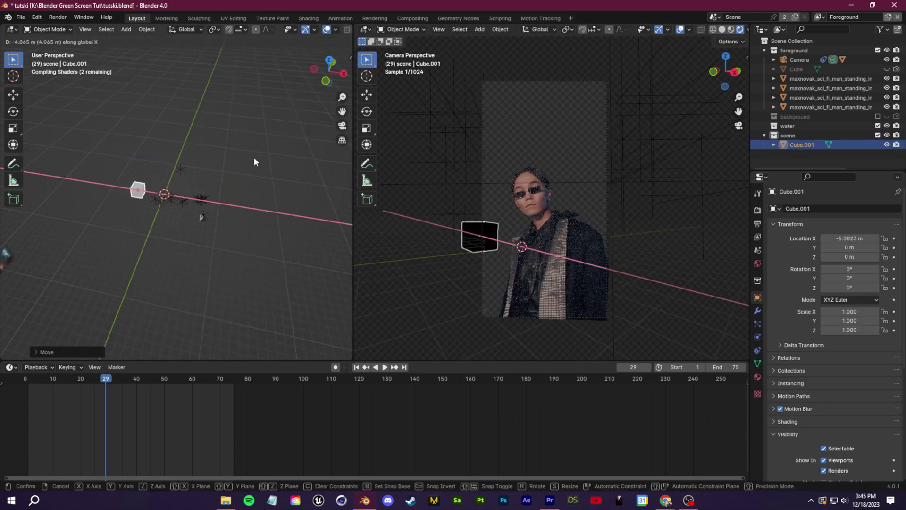
# Scale the cube to Y 16.530 and Z 6.550 to form a wall, and move it to about Y 10.87 m and Z 5.54 m
pyautogui.moveTo(850, 321); pyautogui.dragTo(868, 330)
pyautogui.press('g')
pyautogui.press('y')
pyautogui.click(245, 130)
pyautogui.press('g')
pyautogui.press('z')
pyautogui.click(214, 160)
# Try adding, moving and rotating an area light near the wall, and undo it
pyautogui.hotkey('shift', 'a')
pyautogui.moveTo(259, 278)
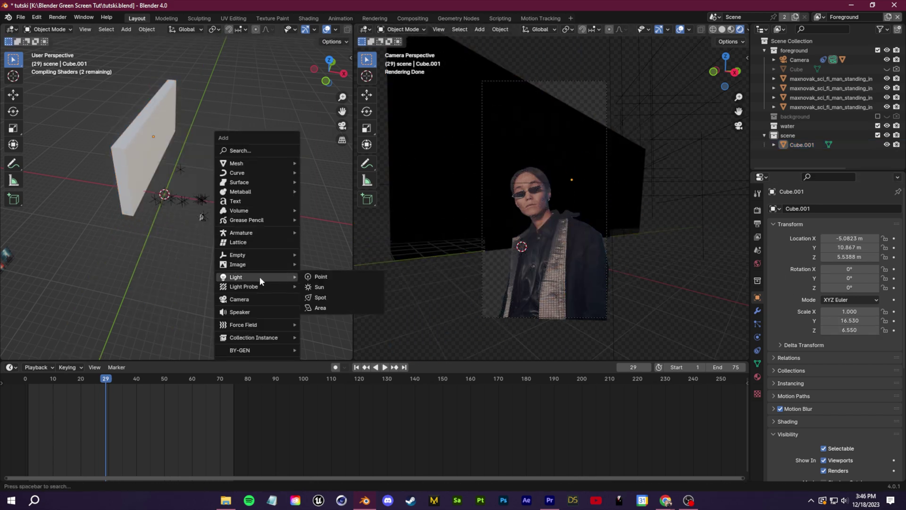
pyautogui.click(331, 307)
pyautogui.press('g')
pyautogui.click(273, 142)
pyautogui.press('r')
pyautogui.hotkey('ctrl', 'z')
pyautogui.hotkey('ctrl', 'z')
pyautogui.hotkey('ctrl', 'z')
# Add a point light to the scene and move it away from the origin near the wall
pyautogui.hotkey('shift', 'a')
pyautogui.click(271, 163)
pyautogui.press('g')
pyautogui.click(268, 149)
# Duplicate the wall, rotate the copy 90° about Y and raise it about 5 m along Z as a ceiling slab
pyautogui.click(161, 129)
pyautogui.hotkey('shift', 'd')
pyautogui.press('r')
pyautogui.press('y')
pyautogui.press('9')
pyautogui.press('0')
pyautogui.press('Return')
pyautogui.press('g')
pyautogui.press('z')
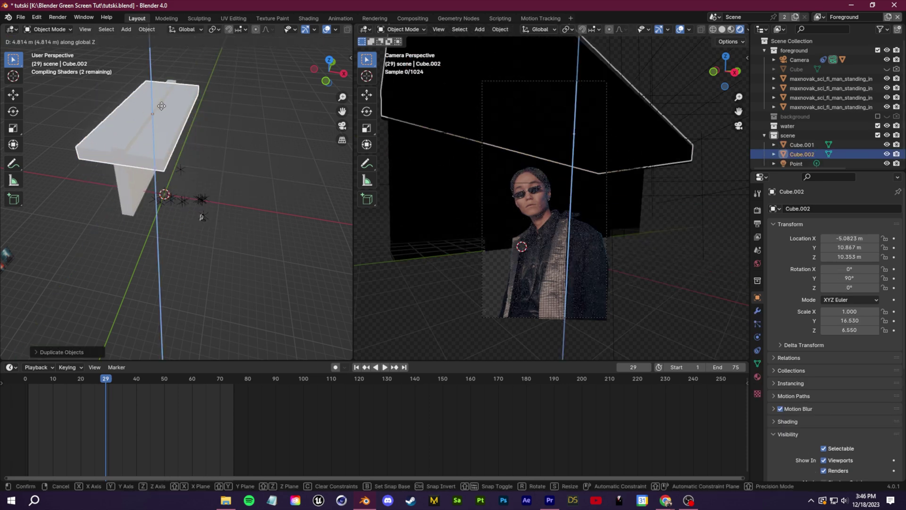
pyautogui.click(161, 97)
# Move the point light under the ceiling slab in front of the wall and shift it along Y
pyautogui.click(227, 122)
pyautogui.moveTo(127, 226); pyautogui.dragTo(120, 185, button='middle')
pyautogui.click(121, 188)
pyautogui.scroll(3, 121, 188)
pyautogui.moveTo(143, 298); pyautogui.dragTo(145, 260, button='middle')
pyautogui.click(126, 258)
pyautogui.scroll(-3, 141, 264)
pyautogui.moveTo(265, 301); pyautogui.dragTo(247, 307, button='middle')
pyautogui.scroll(-4, 247, 306)
pyautogui.press('g')
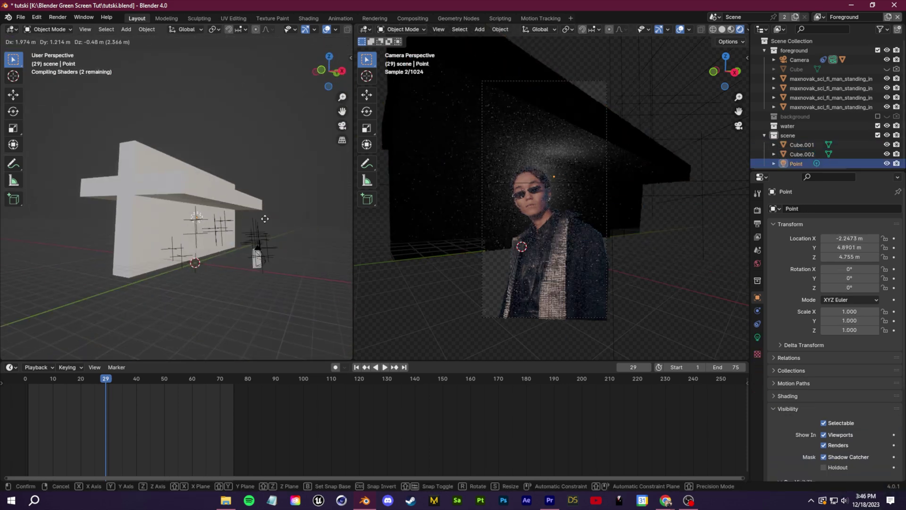
pyautogui.click(276, 215)
pyautogui.press('g')
pyautogui.press('y')
pyautogui.click(251, 212)
# Raise the point light's power to 257.7 W and reposition the light along Y
pyautogui.click(758, 337)
pyautogui.moveTo(850, 273); pyautogui.dragTo(879, 273)
pyautogui.hotkey('shift', 'd')
pyautogui.moveTo(279, 207); pyautogui.dragTo(232, 283, button='middle')
pyautogui.hotkey('ctrl', 'z')
pyautogui.press('g')
pyautogui.press('y')
pyautogui.click(288, 216)
# Duplicate the point light and place the copy farther along Y in front of the wall
pyautogui.hotkey('shift', 'd')
pyautogui.press('y')
pyautogui.click(239, 221)
pyautogui.scroll(3, 529, 271)
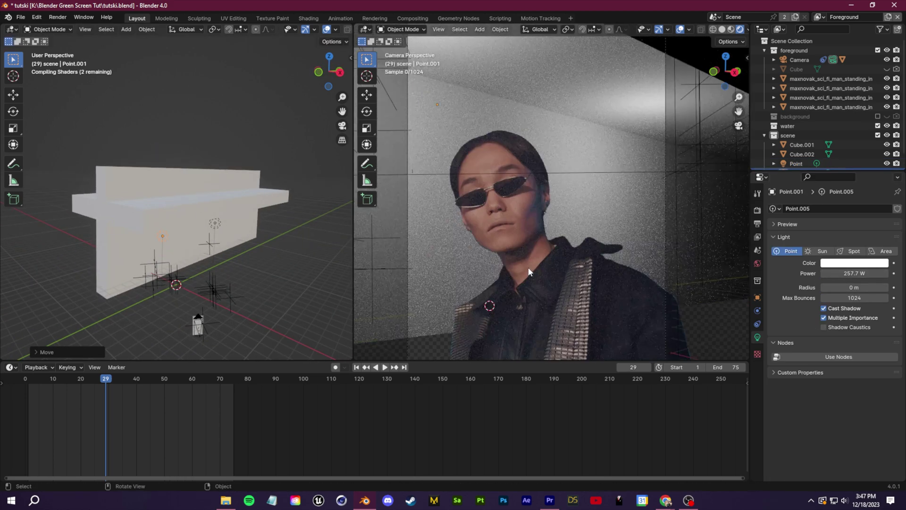
pyautogui.scroll(-3, 529, 272)
# Resize the workspace so the outliner and properties areas are wider and the timeline is shorter
pyautogui.moveTo(355, 237); pyautogui.dragTo(450, 239)
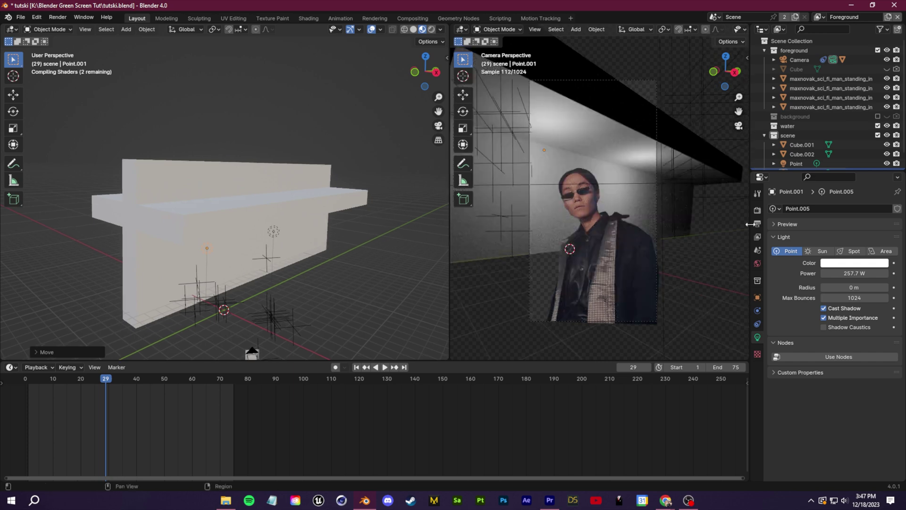
pyautogui.moveTo(751, 225); pyautogui.dragTo(582, 239)
pyautogui.moveTo(535, 360); pyautogui.dragTo(543, 408)
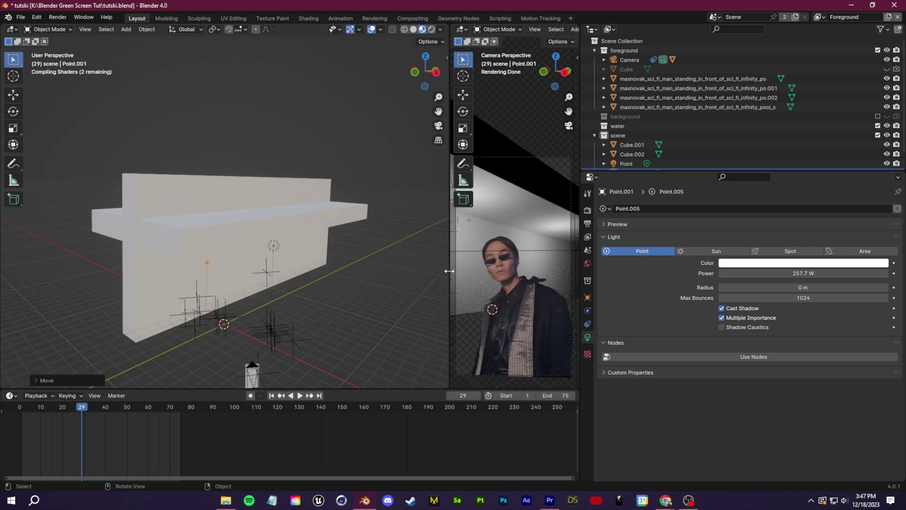
pyautogui.moveTo(450, 271); pyautogui.dragTo(410, 277)
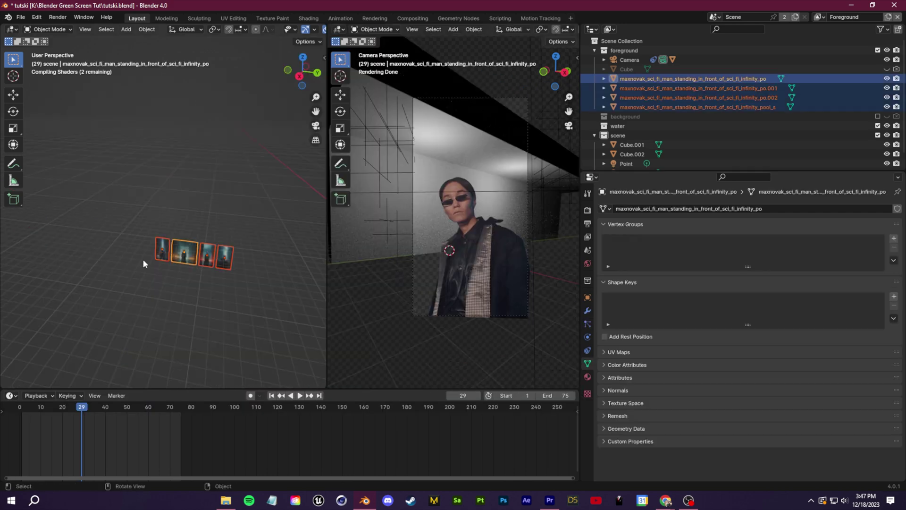
# Scale up the four sci-fi man reference images together and raise them along Z
pyautogui.moveTo(144, 262); pyautogui.dragTo(192, 208, button='middle')
pyautogui.press('s')
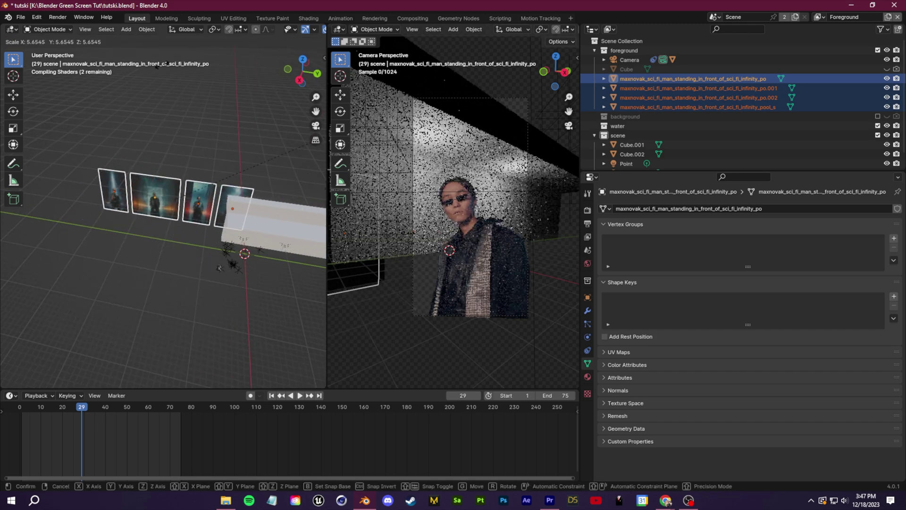
pyautogui.click(287, 308)
pyautogui.press('g')
pyautogui.press('z')
pyautogui.click(248, 104)
# Examine the four sci-fi man reference images up close in a widened scene view
pyautogui.keyDown('shift'); pyautogui.moveTo(248, 104); pyautogui.dragTo(259, 217, button='middle'); pyautogui.keyUp('shift')
pyautogui.scroll(4, 222, 270)
pyautogui.scroll(-5, 259, 213)
pyautogui.click(227, 166)
pyautogui.moveTo(227, 166); pyautogui.dragTo(248, 216, button='middle')
pyautogui.moveTo(325, 202); pyautogui.dragTo(537, 221)
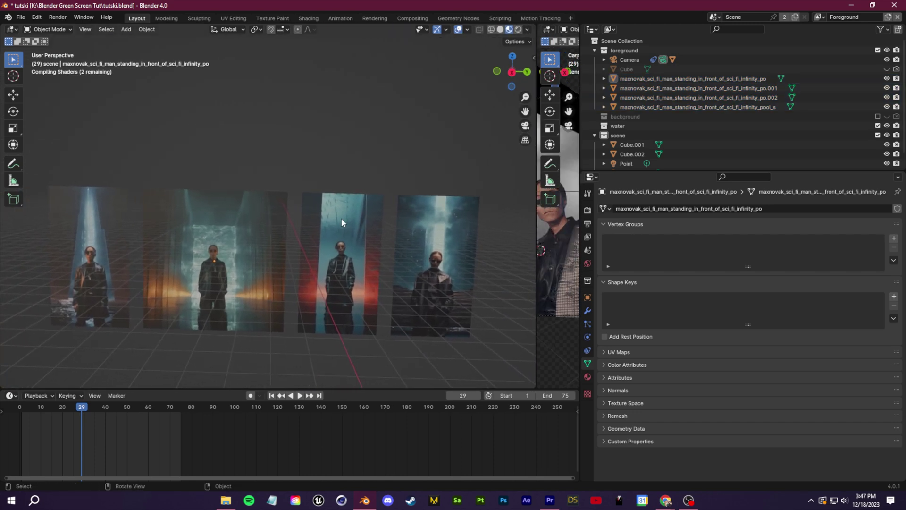
pyautogui.click(460, 232)
pyautogui.scroll(3, 475, 230)
pyautogui.keyDown('shift'); pyautogui.moveTo(481, 229); pyautogui.dragTo(284, 152, button='middle'); pyautogui.keyUp('shift')
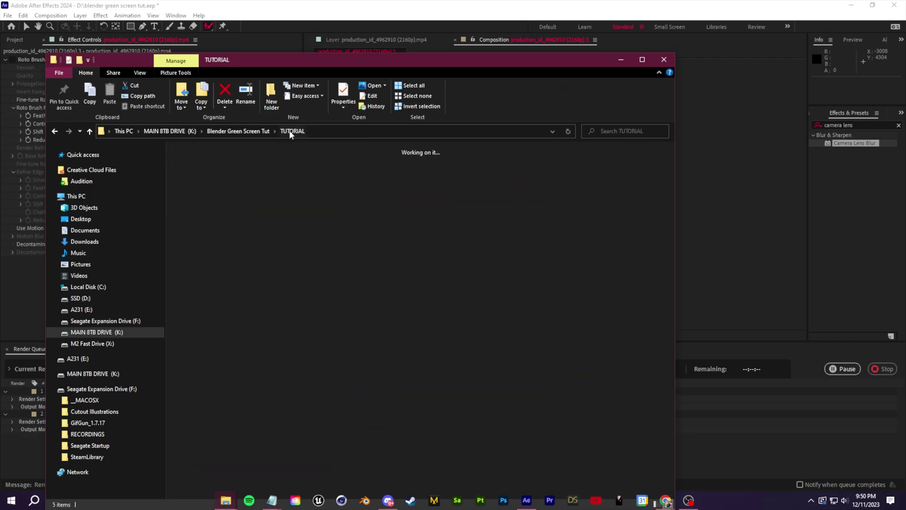
pyautogui.doubleClick(247, 167)
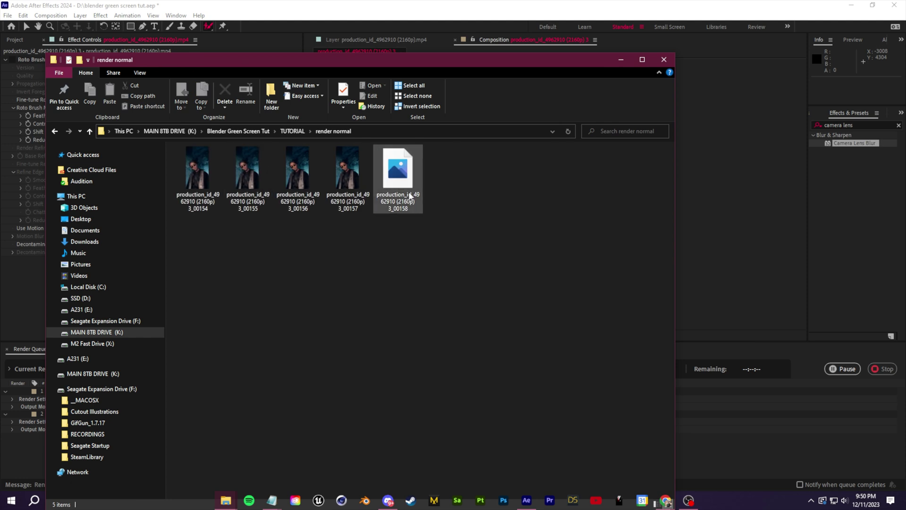
pyautogui.moveTo(291, 67); pyautogui.dragTo(417, 47)
pyautogui.doubleClick(328, 176)
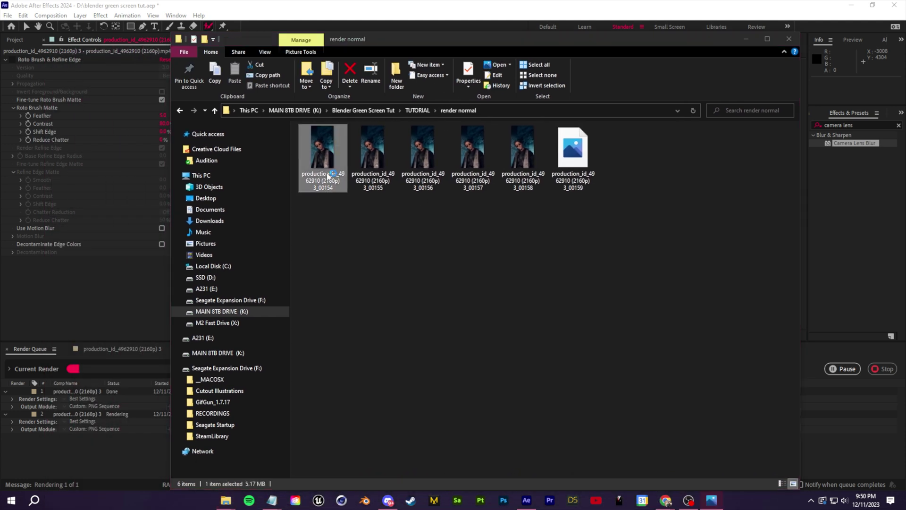
pyautogui.click(728, 270)
pyautogui.click(729, 270)
pyautogui.click(729, 270)
pyautogui.click(726, 115)
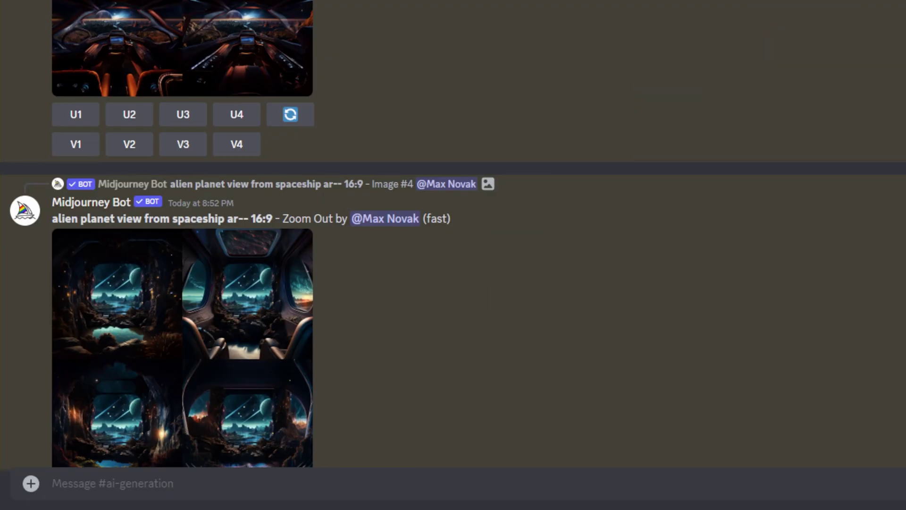
# In Discord, post the exported frame of the man to the #ai-generation channel and open the posted image in the browser
pyautogui.moveTo(466, 485); pyautogui.dragTo(467, 488)
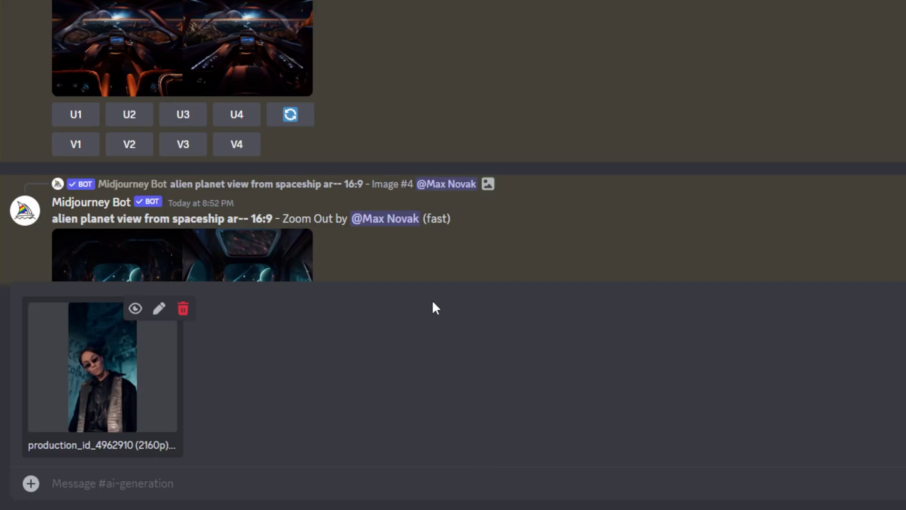
pyautogui.press('Return')
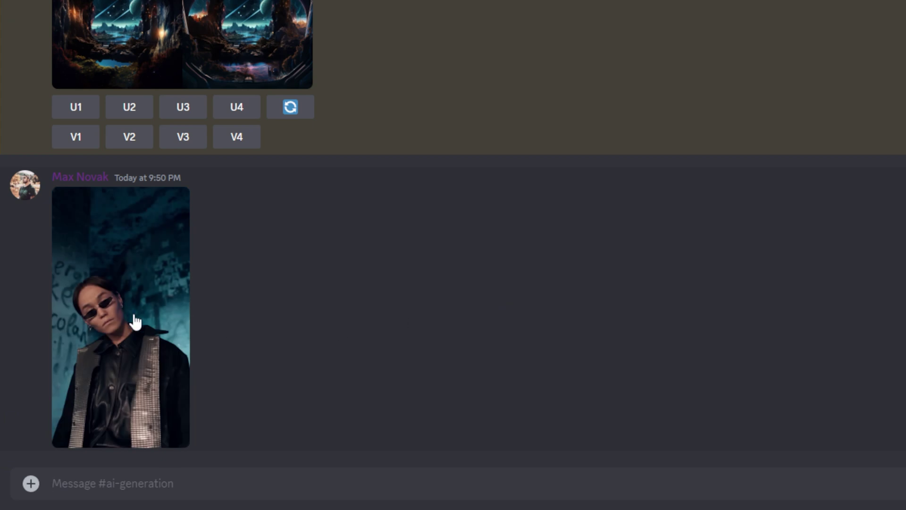
pyautogui.click(135, 322)
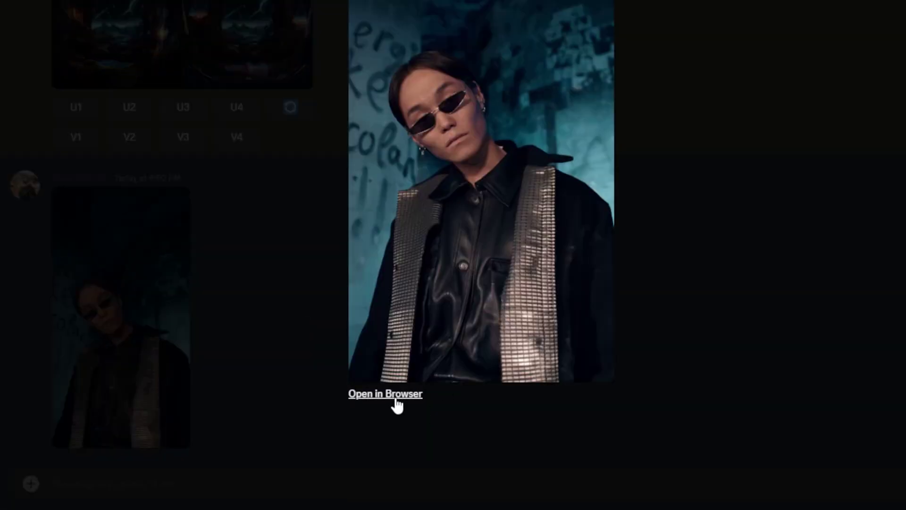
pyautogui.click(395, 402)
# Copy the web address of the opened production_id_4962910_2160p_3_00154.png image
pyautogui.scroll(-2, 638, 404)
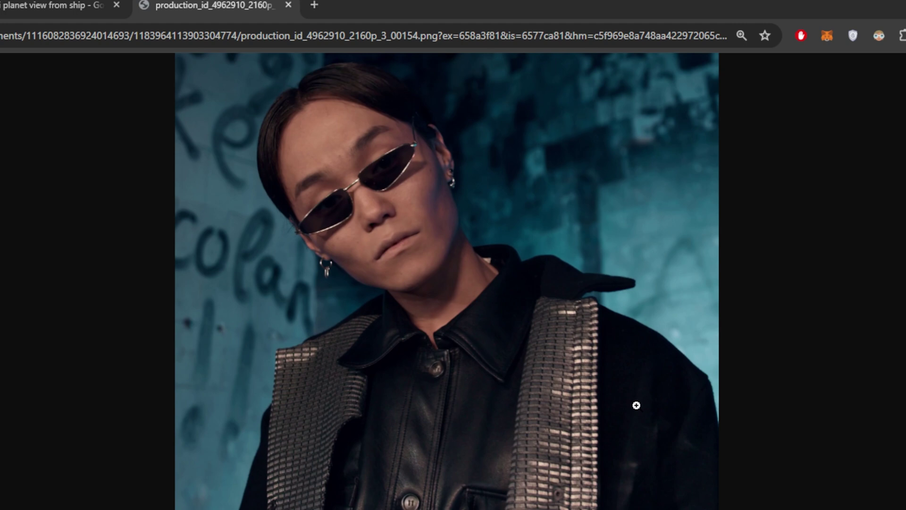
pyautogui.scroll(5, 638, 405)
pyautogui.click(343, 38)
pyautogui.rightClick(345, 38)
pyautogui.click(397, 169)
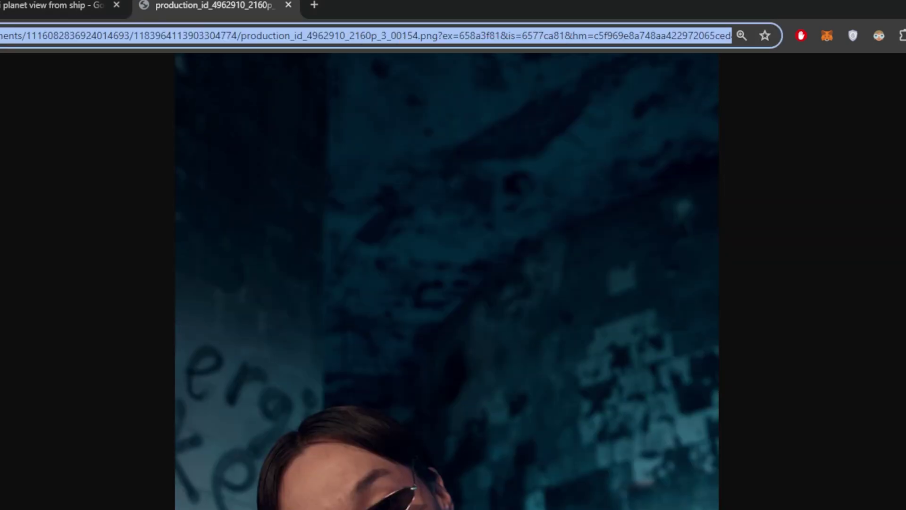
# Back in Discord, send an /imagine prompt with the copied image link and "sci fi man standing in front of sci fi infinity pool structure blade runner style"
pyautogui.hotkey('alt', 'Tab')
pyautogui.click(763, 330)
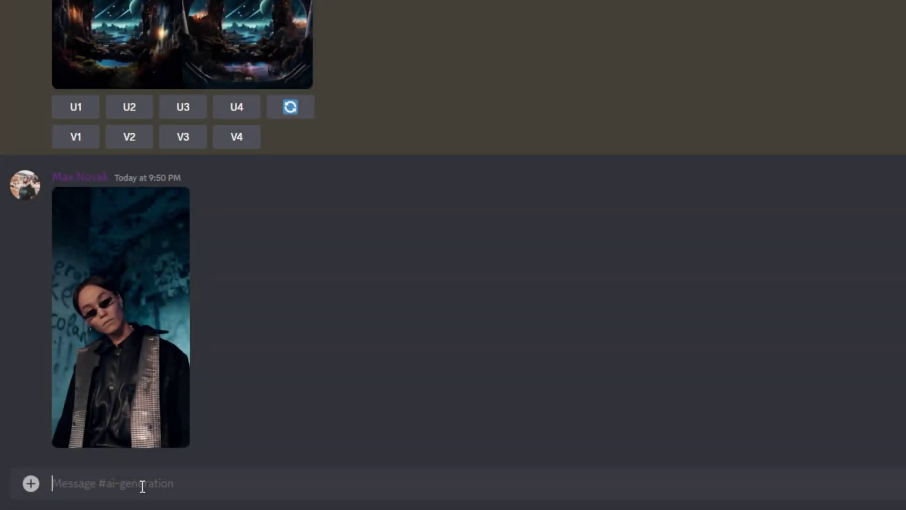
pyautogui.write('/ima')
pyautogui.press('Tab')
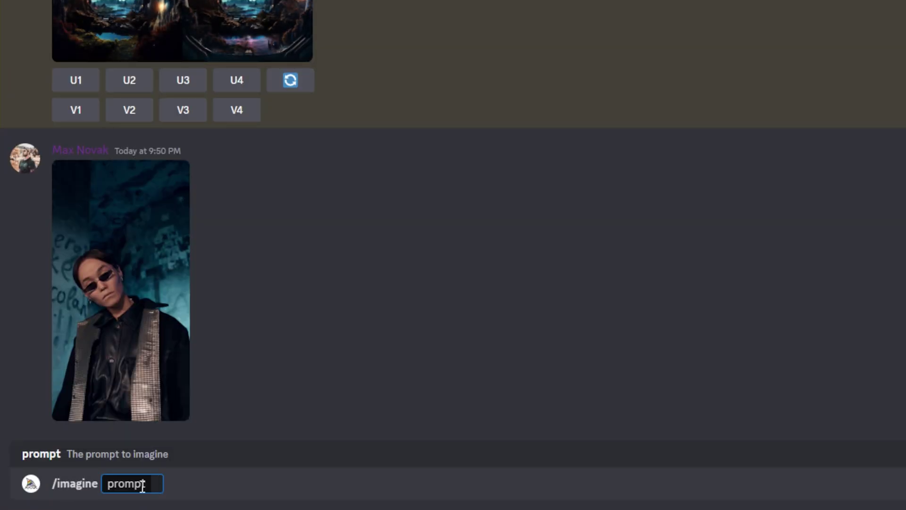
pyautogui.hotkey('ctrl', 'v')
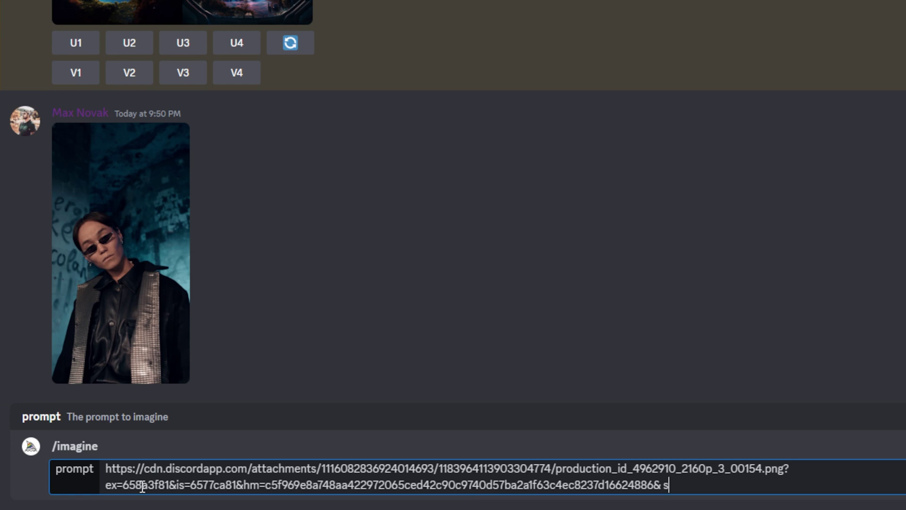
pyautogui.write('sci fi man standing in')
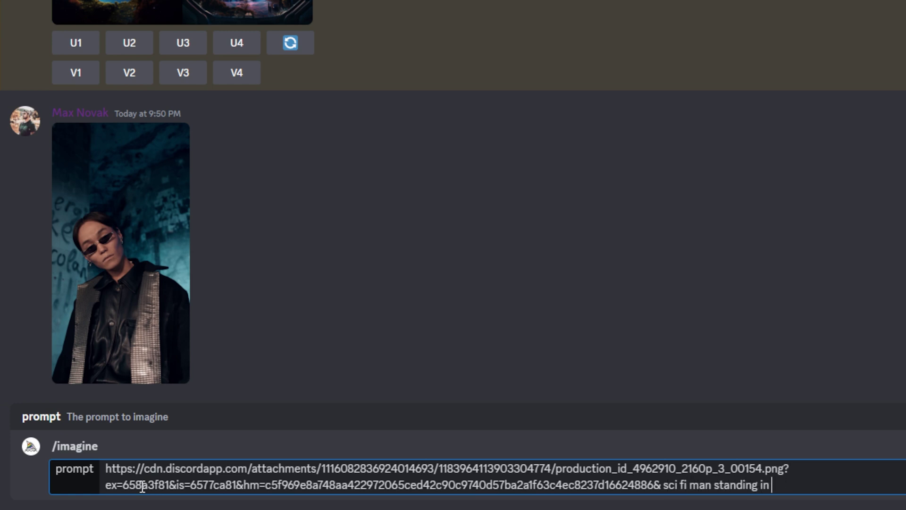
pyautogui.write(' front of sci fi infinity pool s')
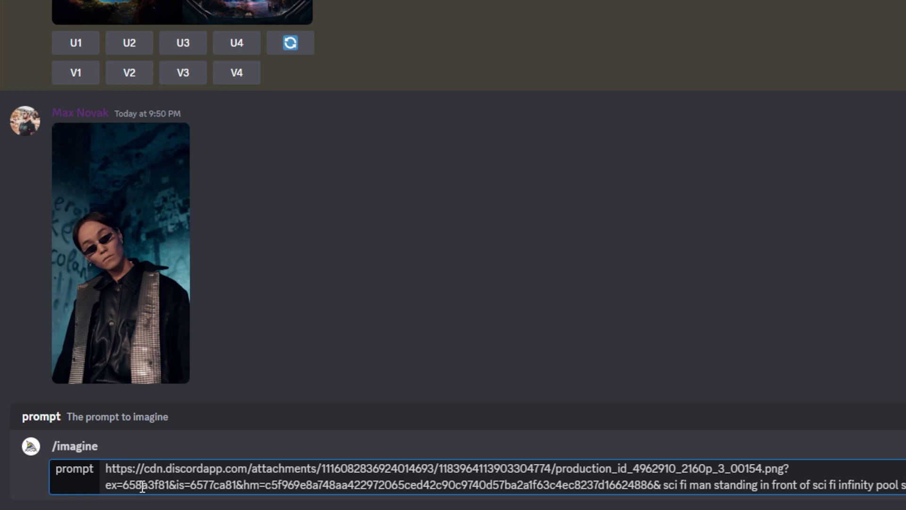
pyautogui.press('Return')
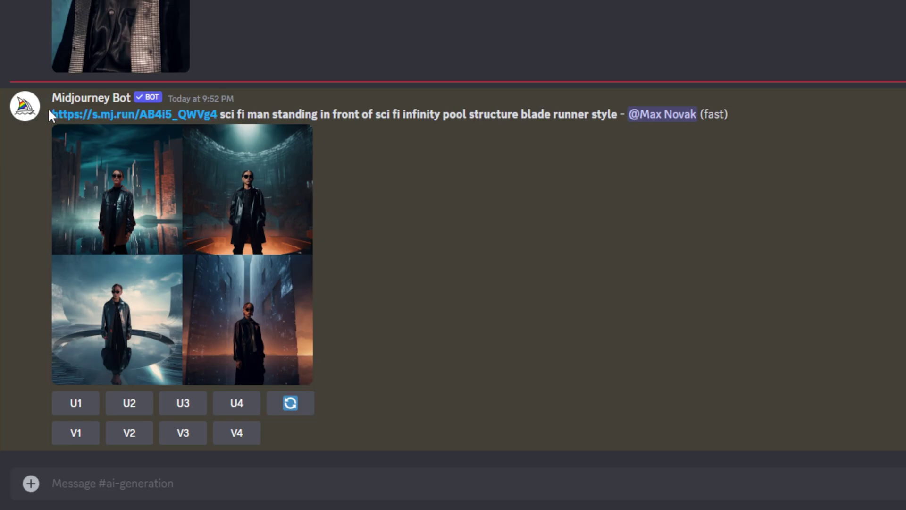
# Examine the generated image grid enlarged, and select its prompt text from the image link through "blade runner style"
pyautogui.click(213, 378)
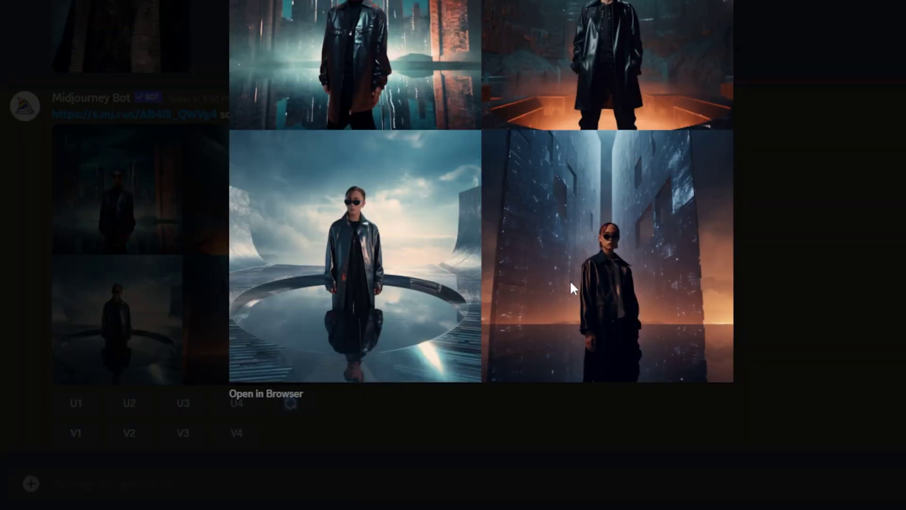
pyautogui.press('Escape')
pyautogui.moveTo(49, 114); pyautogui.dragTo(612, 112)
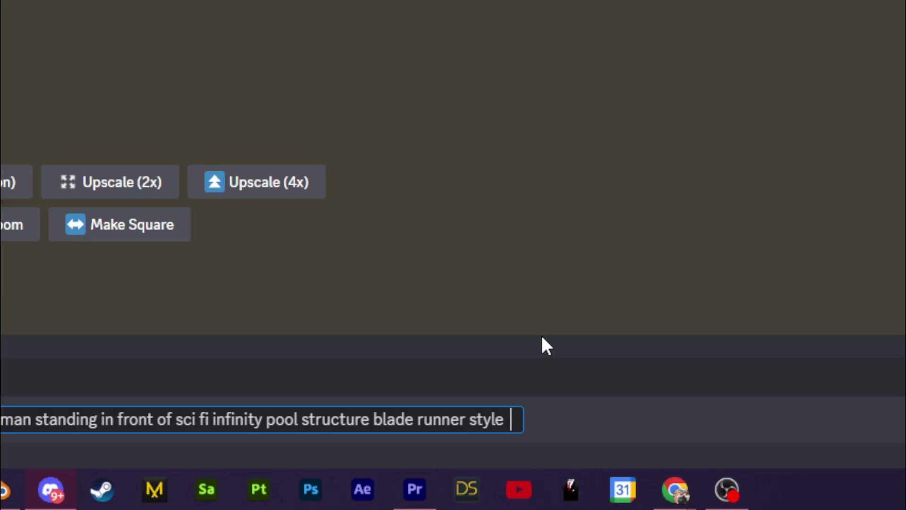
# Append the parameters "--ar 9:16 --iw 1" to the prompt after "blade runner style"
pyautogui.write('--ar 9')
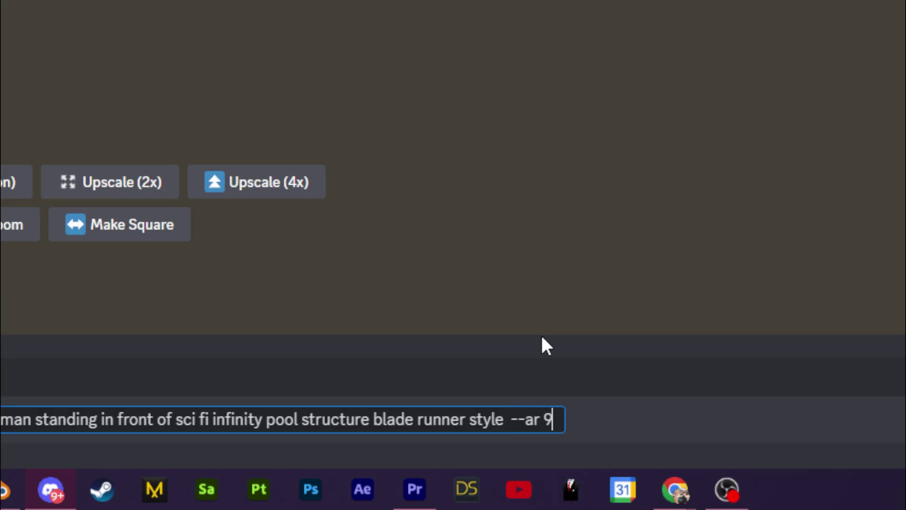
pyautogui.write(':16 ')
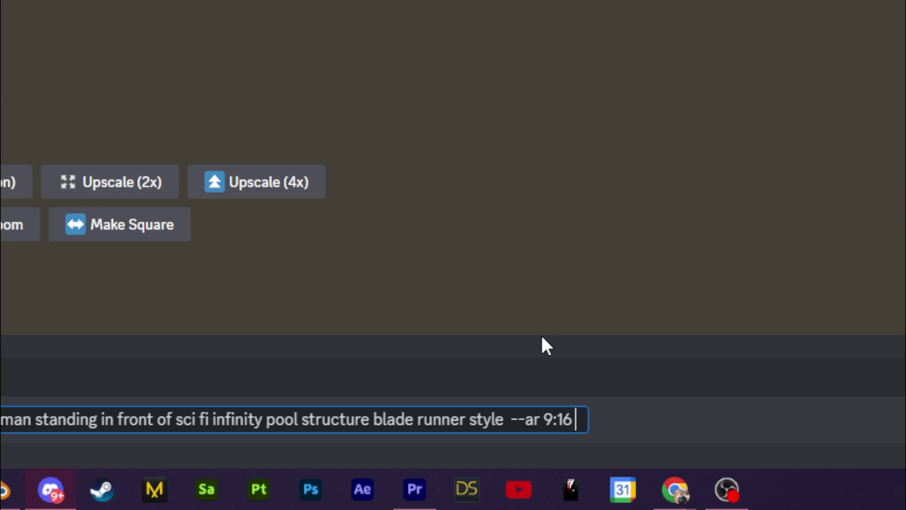
pyautogui.write('--iw 1')
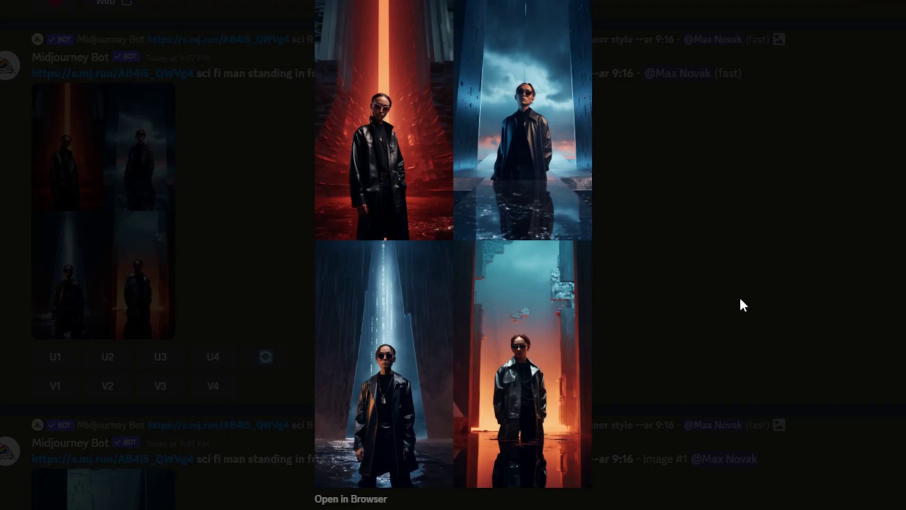
# Request an upscale of the third image in the generated grid, and view the grid enlarged again
pyautogui.click(748, 287)
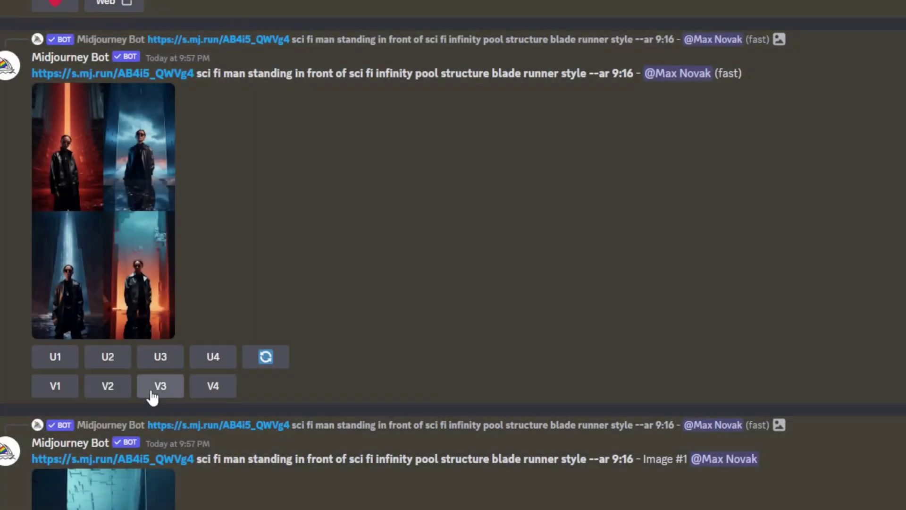
pyautogui.click(160, 357)
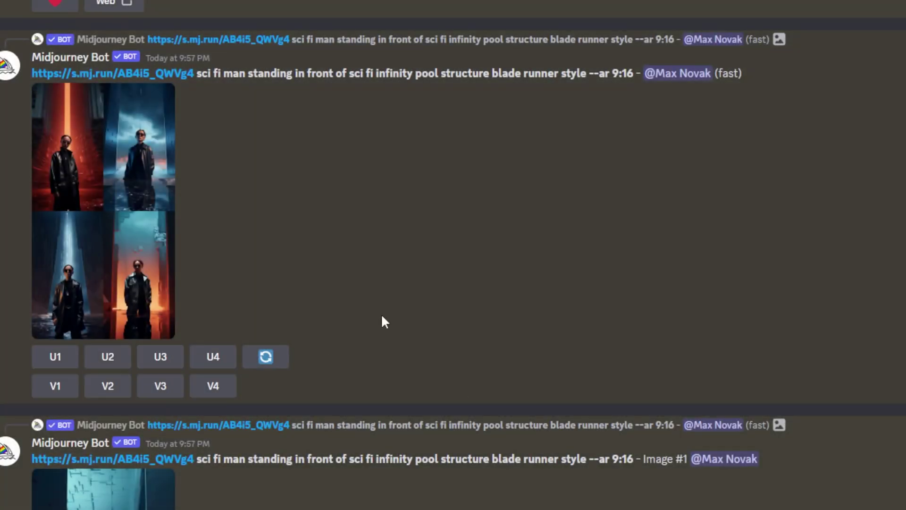
pyautogui.click(156, 191)
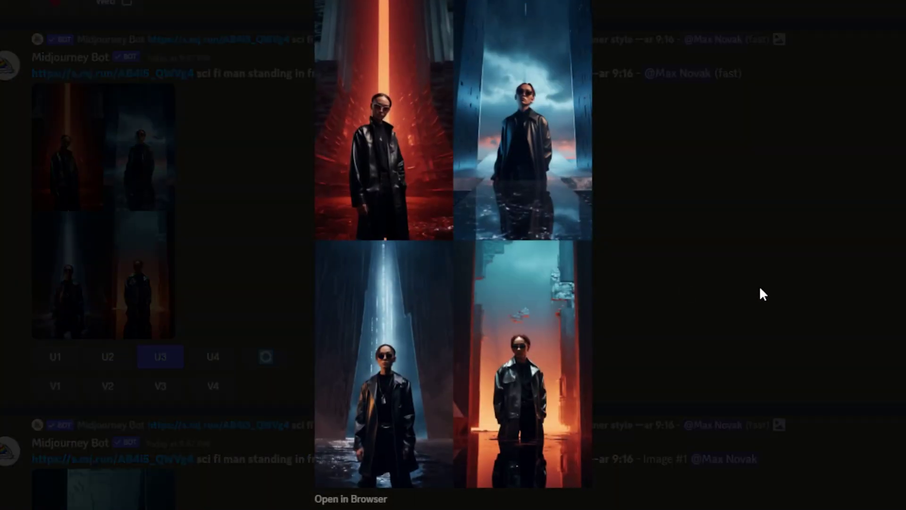
pyautogui.click(760, 288)
# Find the upscaled Image #3 in the channel, open it enlarged, and save it to disk under its suggested name
pyautogui.scroll(6, 652, 430)
pyautogui.scroll(-3, 638, 414)
pyautogui.scroll(-10, 636, 410)
pyautogui.scroll(10, 631, 425)
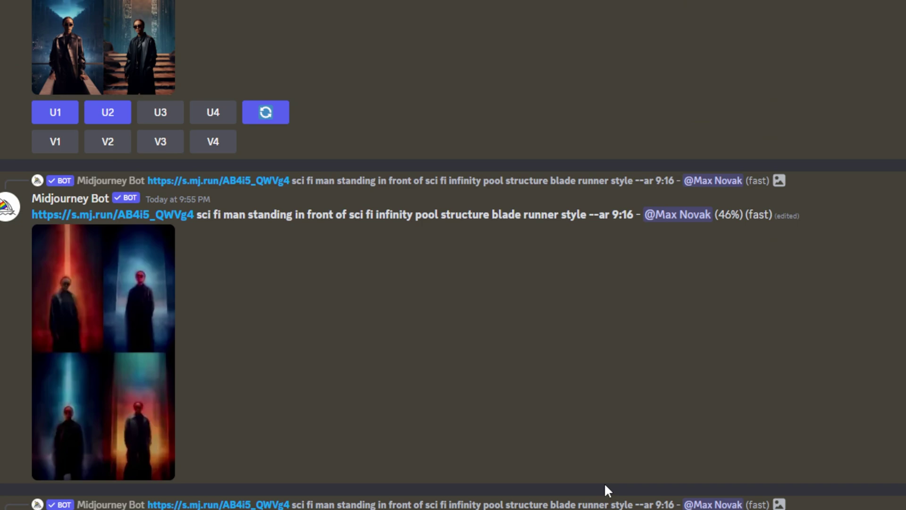
pyautogui.scroll(-15, 605, 468)
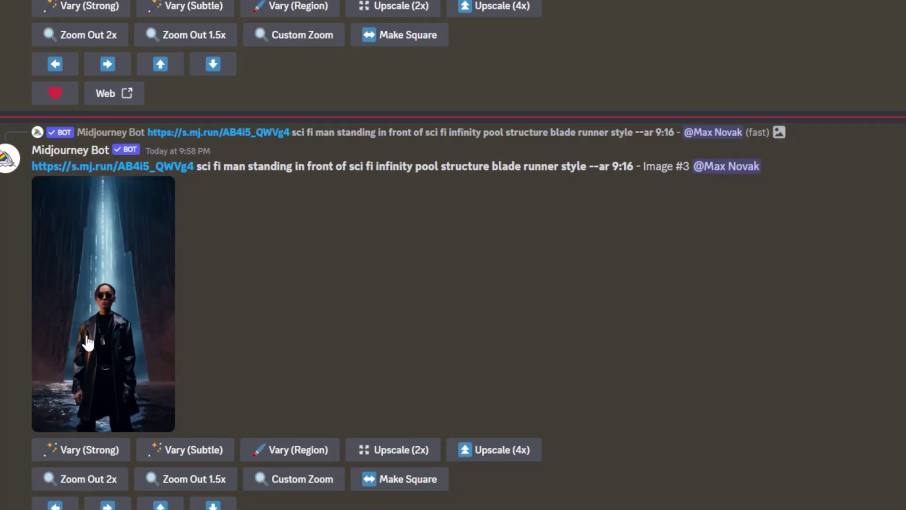
pyautogui.click(86, 343)
pyautogui.rightClick(535, 257)
pyautogui.click(573, 293)
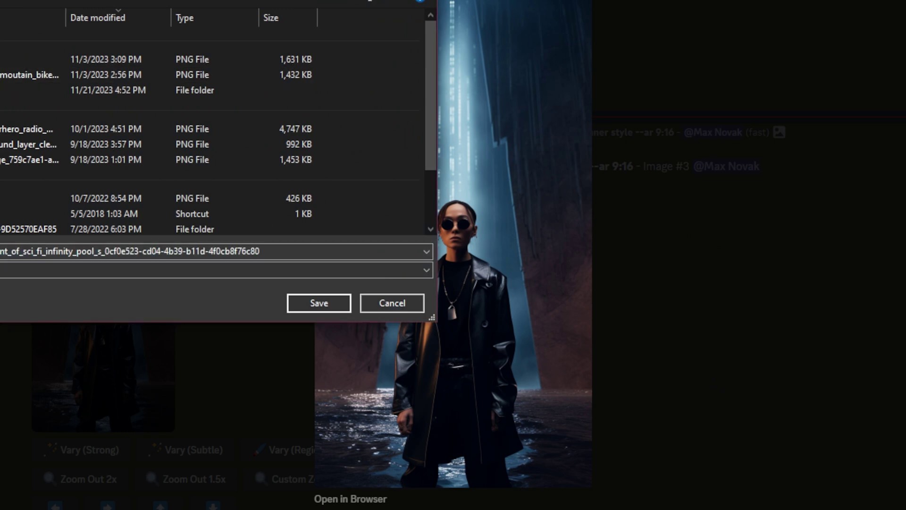
pyautogui.click(319, 303)
pyautogui.click(761, 330)
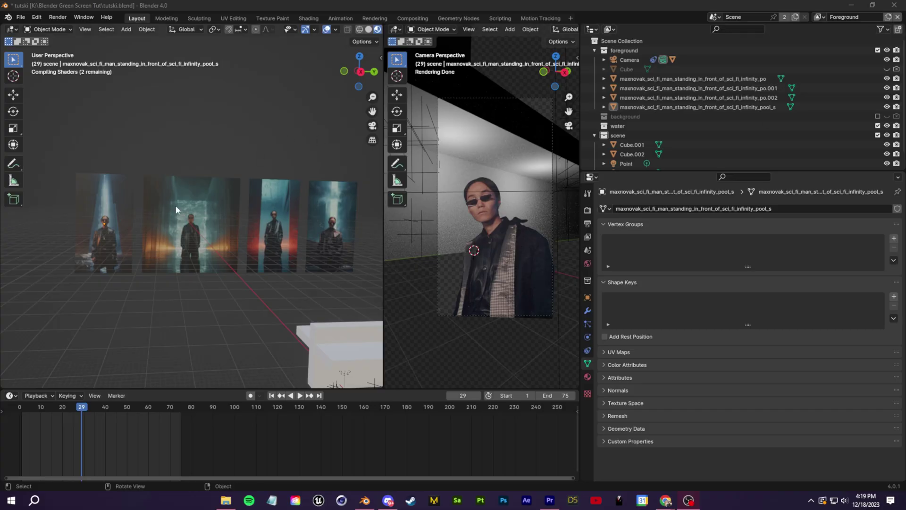
# In Blender, delete the four sci-fi reference image planes from the scene
pyautogui.click(110, 218)
pyautogui.keyDown('shift'); pyautogui.click(190, 218); pyautogui.keyUp('shift')
pyautogui.keyDown('shift'); pyautogui.click(274, 218); pyautogui.keyUp('shift')
pyautogui.keyDown('shift'); pyautogui.click(322, 218); pyautogui.keyUp('shift')
pyautogui.press('Delete')
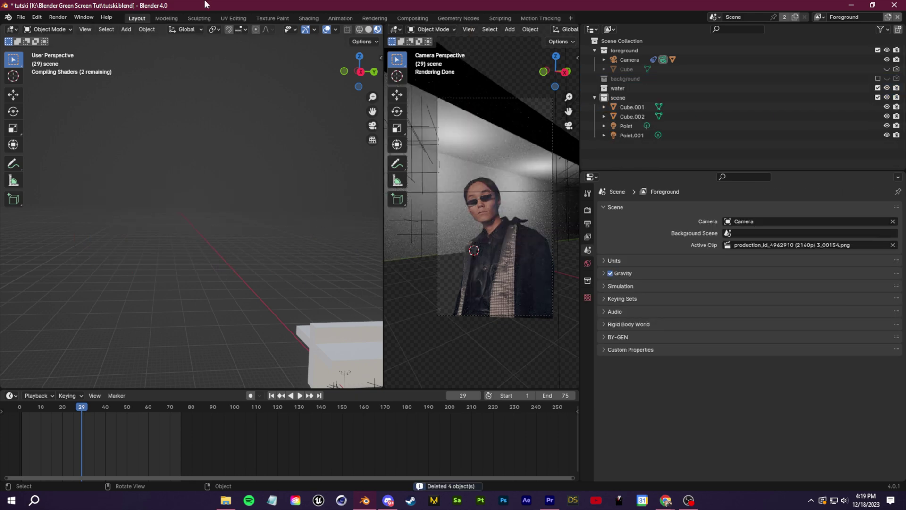
# Import all four images in the TUTORIAL\references folder as planes
pyautogui.click(21, 17)
pyautogui.moveTo(61, 152)
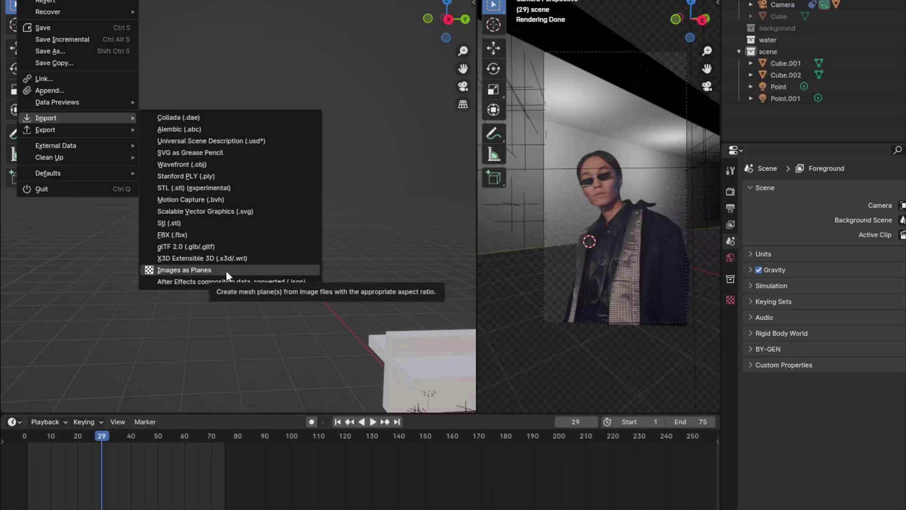
pyautogui.click(392, 255)
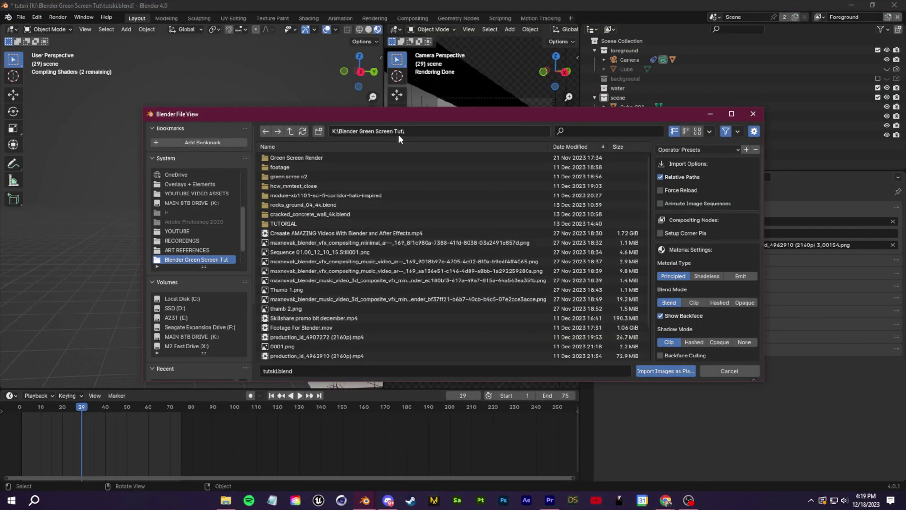
pyautogui.scroll(-2, 364, 324)
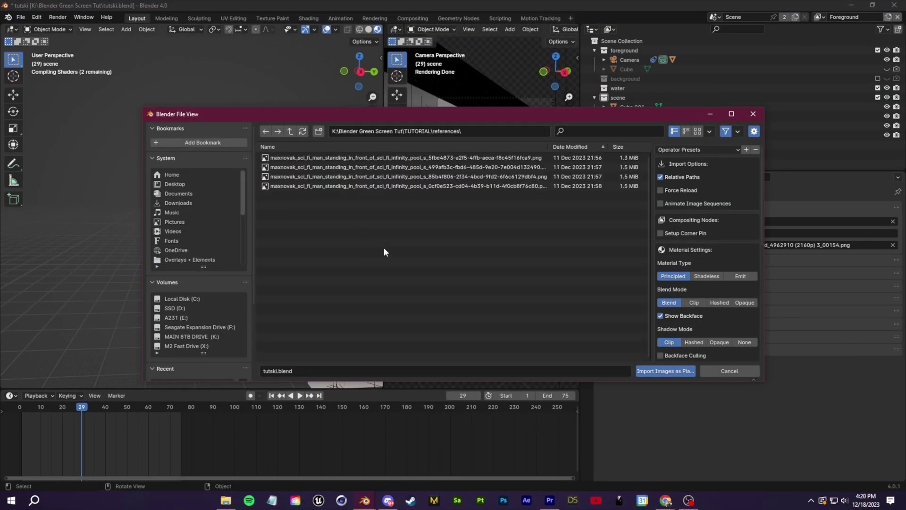
pyautogui.moveTo(384, 247); pyautogui.dragTo(294, 142)
pyautogui.click(663, 371)
# Scale up the four imported reference planes, move them aside from the scene, and frame them in the user perspective view
pyautogui.press('s')
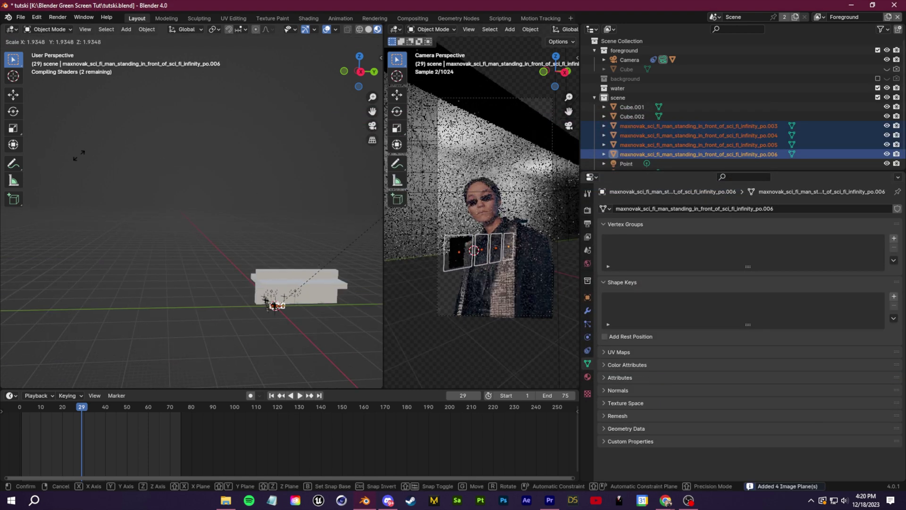
pyautogui.click(156, 198)
pyautogui.press('g')
pyautogui.click(67, 152)
pyautogui.press('KP_Decimal')
pyautogui.keyDown('shift'); pyautogui.moveTo(168, 191); pyautogui.dragTo(233, 259, button='middle'); pyautogui.keyUp('shift')
pyautogui.scroll(-5, 265, 221)
pyautogui.click(279, 229)
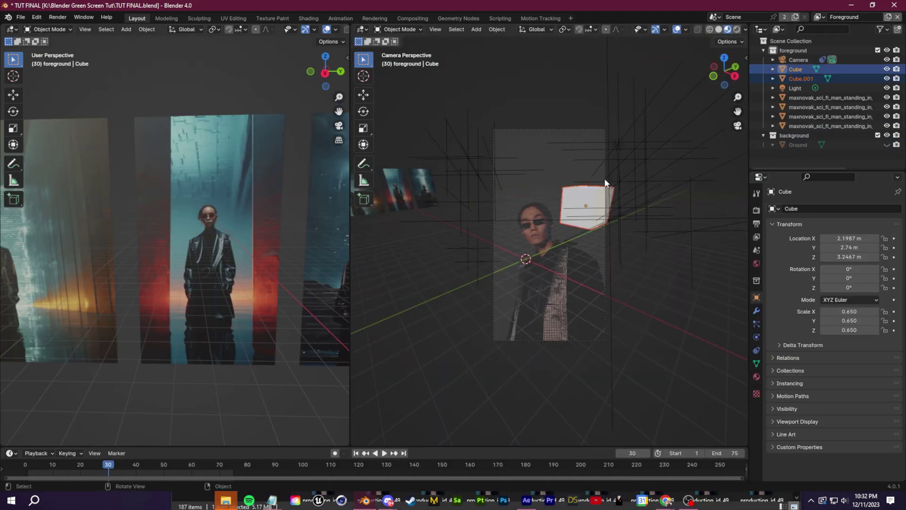
# Place Cube.001 beside the man as a tall pillar scaled 0.760, 0.420, 3.660, and play the animation to check its tracking
pyautogui.moveTo(583, 191); pyautogui.dragTo(505, 194)
pyautogui.moveTo(97, 485); pyautogui.dragTo(148, 470)
pyautogui.moveTo(850, 321); pyautogui.dragTo(814, 320)
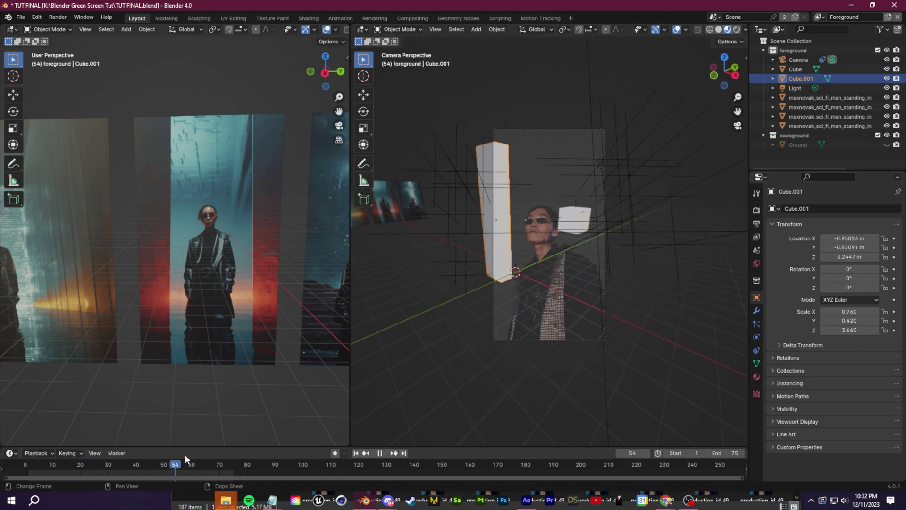
pyautogui.press('space')
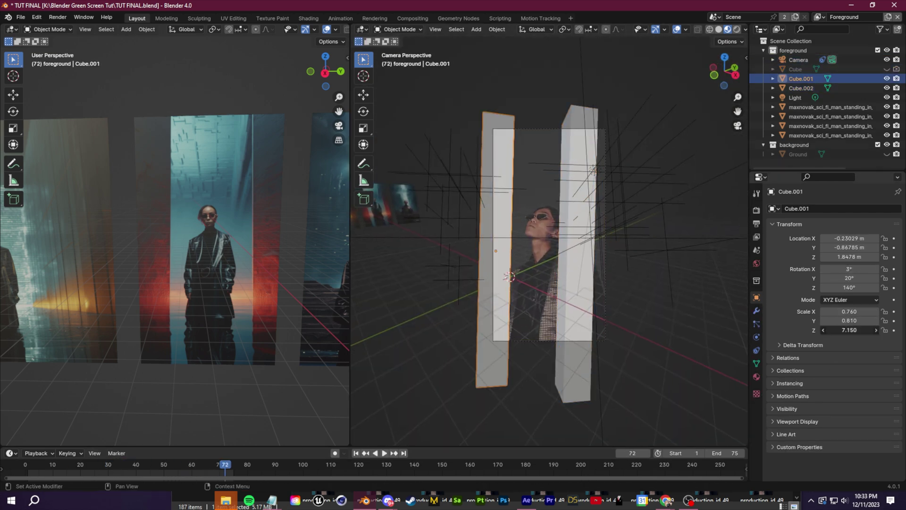
# Rotate the floor plane between the two pillars to suit the camera perspective, and check it by playing the animation
pyautogui.moveTo(614, 213); pyautogui.dragTo(551, 331, button='middle')
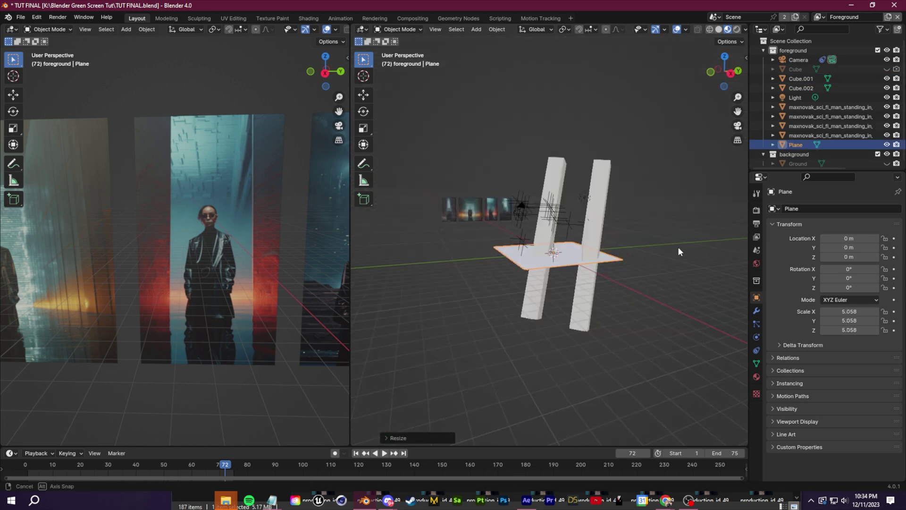
pyautogui.moveTo(679, 248); pyautogui.dragTo(514, 247, button='middle')
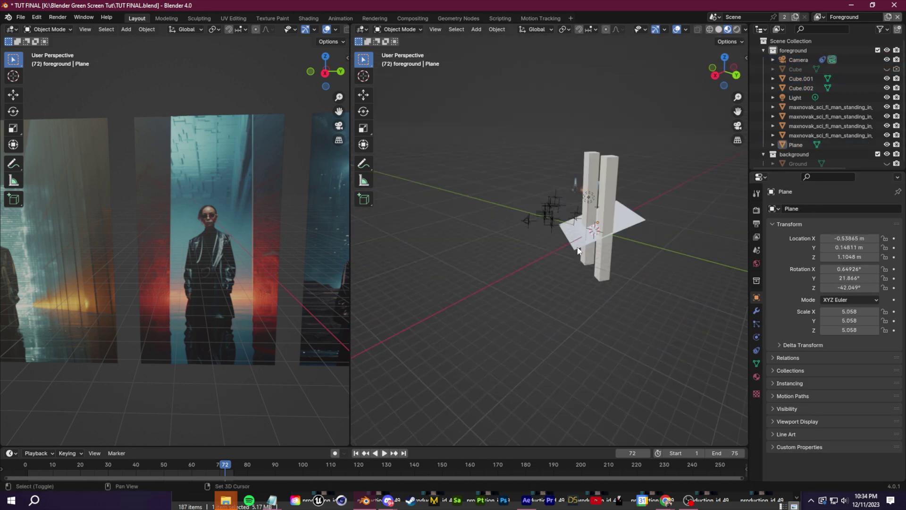
pyautogui.click(578, 250)
pyautogui.hotkey('alt', 'r')
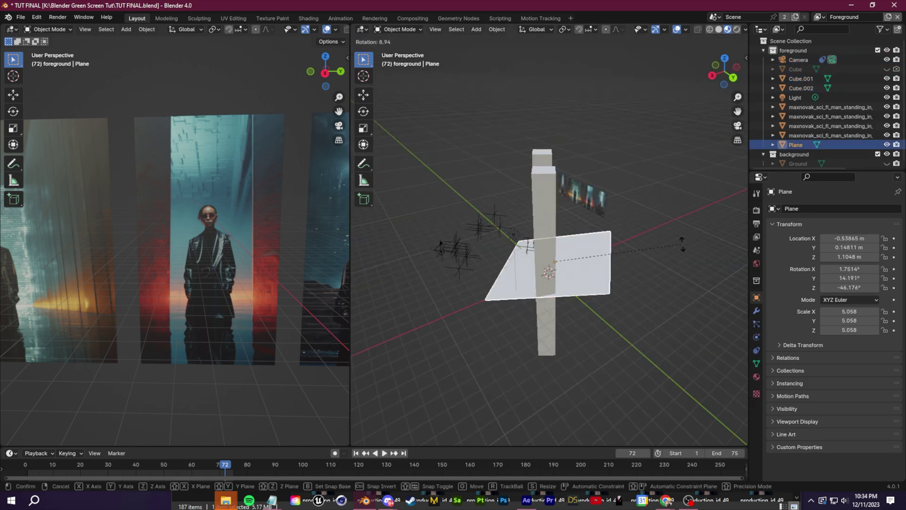
pyautogui.moveTo(578, 250); pyautogui.dragTo(572, 284, button='middle')
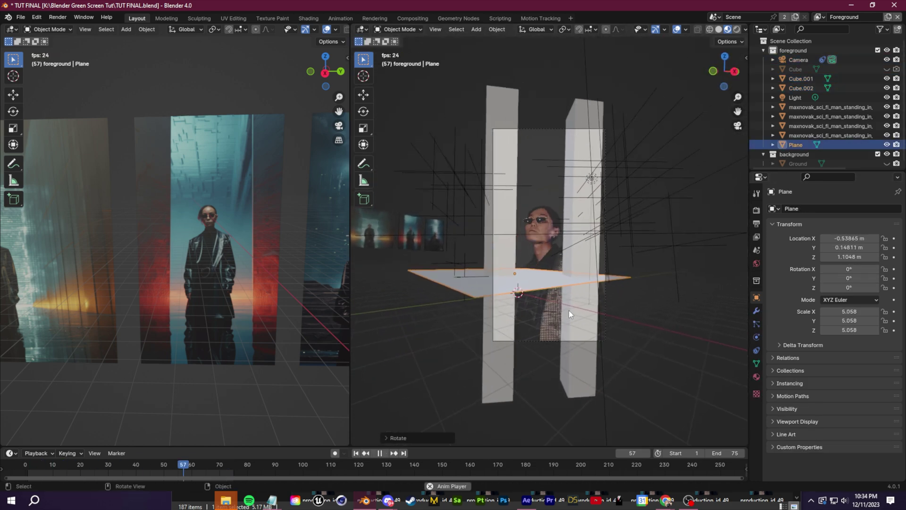
pyautogui.press('space')
# Duplicate the floor plane and place the copy above the pillars as a ceiling
pyautogui.hotkey('shift', 'd')
pyautogui.click(607, 203)
pyautogui.moveTo(608, 203)
pyautogui.mouseDown(button='middle')
pyautogui.moveTo(562, 280)
pyautogui.moveTo(580, 246)
pyautogui.mouseUp(button='middle')
pyautogui.click(561, 284)
# Switch the camera viewport to rendered shading, add a point light, and place it near the pillars
pyautogui.click(737, 29)
pyautogui.hotkey('shift', 'a')
pyautogui.moveTo(505, 385)
pyautogui.click(596, 386)
pyautogui.press('g')
pyautogui.click(543, 283)
# Change the point light's color to red, reposition it by the pillars, and return to the camera view
pyautogui.click(757, 337)
pyautogui.click(850, 263)
pyautogui.moveTo(543, 302); pyautogui.dragTo(572, 255, button='middle')
pyautogui.press('g')
pyautogui.click(573, 248)
pyautogui.press('KP_0')
# Scale the floor plane to extend under the pillars, and play the animation through the camera
pyautogui.click(602, 286)
pyautogui.press('s')
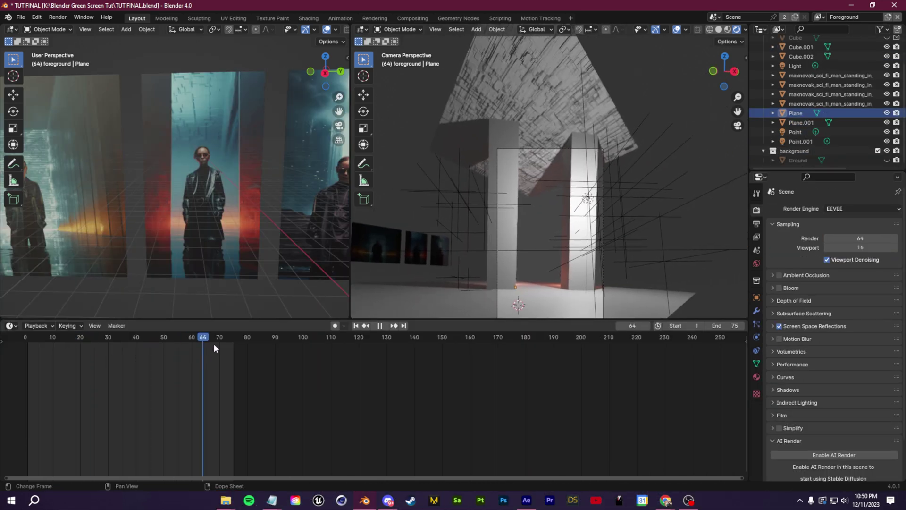
pyautogui.press('space')
# In After Effects, scrub through the pillar render composite and show the effect controls of the production_id_4962910 footage layer
pyautogui.click(94, 37)
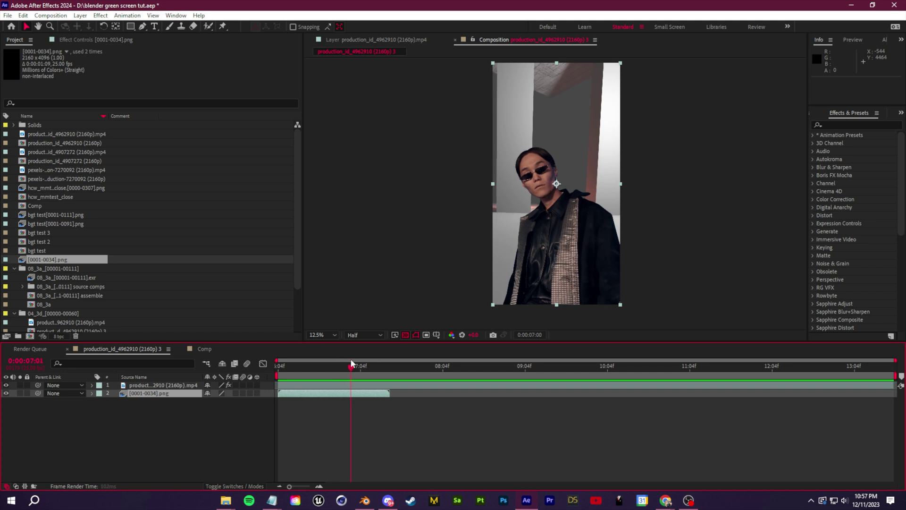
pyautogui.moveTo(351, 363)
pyautogui.mouseDown()
pyautogui.moveTo(386, 359)
pyautogui.moveTo(303, 359)
pyautogui.moveTo(389, 359)
pyautogui.moveTo(367, 359)
pyautogui.mouseUp()
pyautogui.click(172, 386)
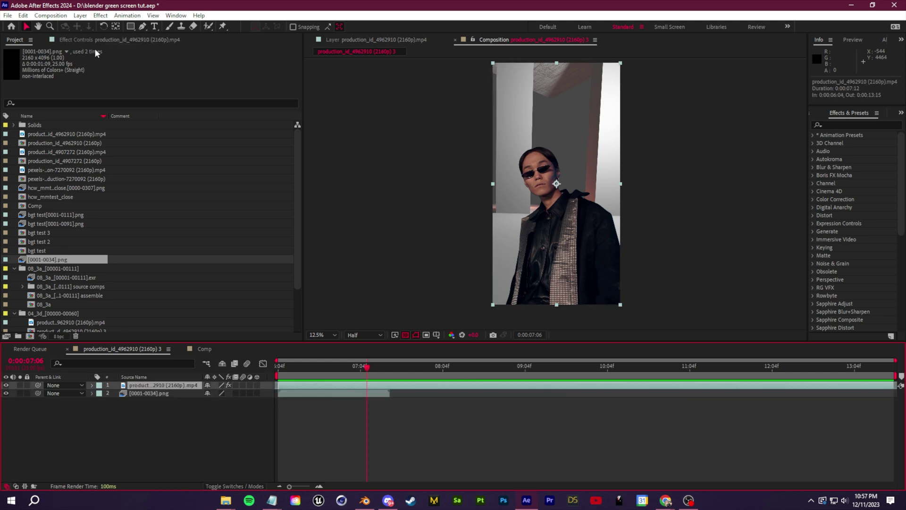
pyautogui.press('F3')
pyautogui.moveTo(367, 369); pyautogui.dragTo(400, 368)
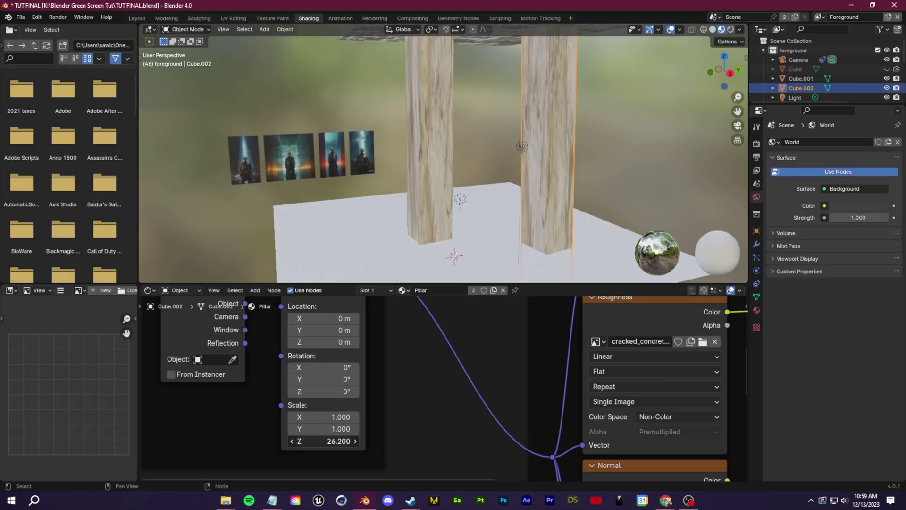
# Back in Blender, leave plane editing and compare the render with and without the Light object by deleting and restoring it
pyautogui.scroll(5, 546, 240)
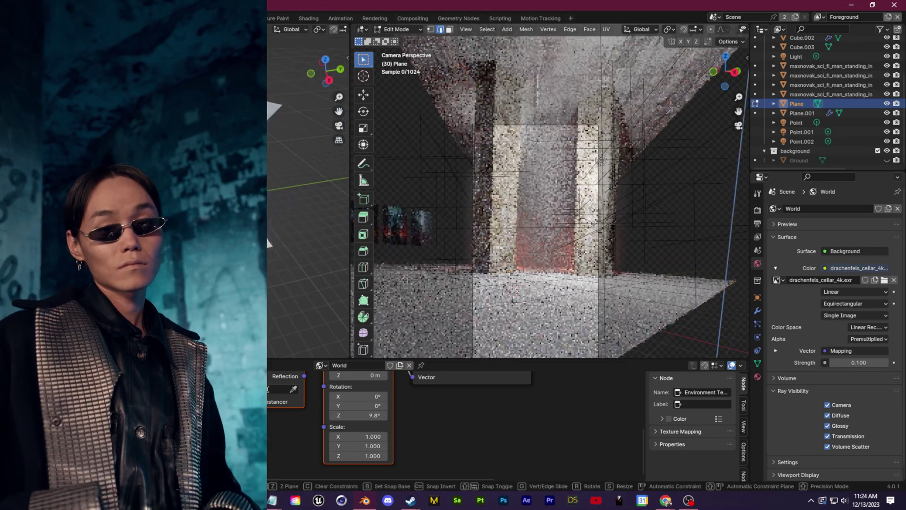
pyautogui.press('Tab')
pyautogui.click(437, 196)
pyautogui.press('Delete')
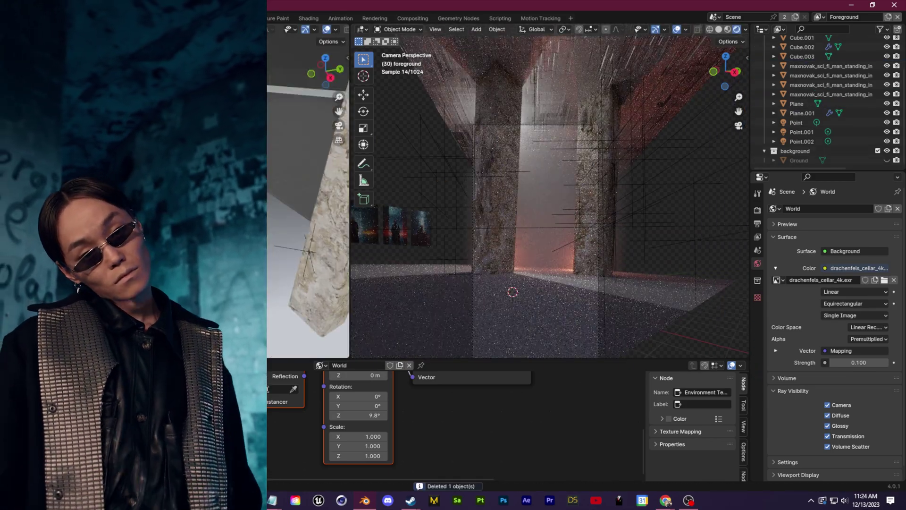
pyautogui.hotkey('ctrl', 'z')
pyautogui.hotkey('ctrl', 'shift', 'z')
pyautogui.moveTo(309, 199)
pyautogui.mouseDown(button='middle')
pyautogui.moveTo(296, 221)
pyautogui.moveTo(299, 260)
pyautogui.moveTo(316, 213)
pyautogui.mouseUp(button='middle')
pyautogui.hotkey('ctrl', 'z')
# Try a different position, color and radius for the light, undoing the changes
pyautogui.press('g')
pyautogui.click(758, 337)
pyautogui.click(854, 263)
pyautogui.moveTo(855, 288)
pyautogui.mouseDown()
pyautogui.moveTo(873, 288)
pyautogui.moveTo(857, 287)
pyautogui.mouseUp()
pyautogui.hotkey('ctrl', 'z')
pyautogui.click(854, 252)
pyautogui.press('g')
pyautogui.click(450, 270)
pyautogui.hotkey('ctrl', 'z')
pyautogui.hotkey('ctrl', 'z')
# Set the light's power to 200 and reposition it between the pillars in the camera view
pyautogui.doubleClick(854, 274)
pyautogui.write('200')
pyautogui.press('Return')
pyautogui.moveTo(538, 274); pyautogui.dragTo(490, 297, button='middle')
pyautogui.click(739, 126)
pyautogui.press('g')
pyautogui.click(538, 265)
pyautogui.click(543, 237)
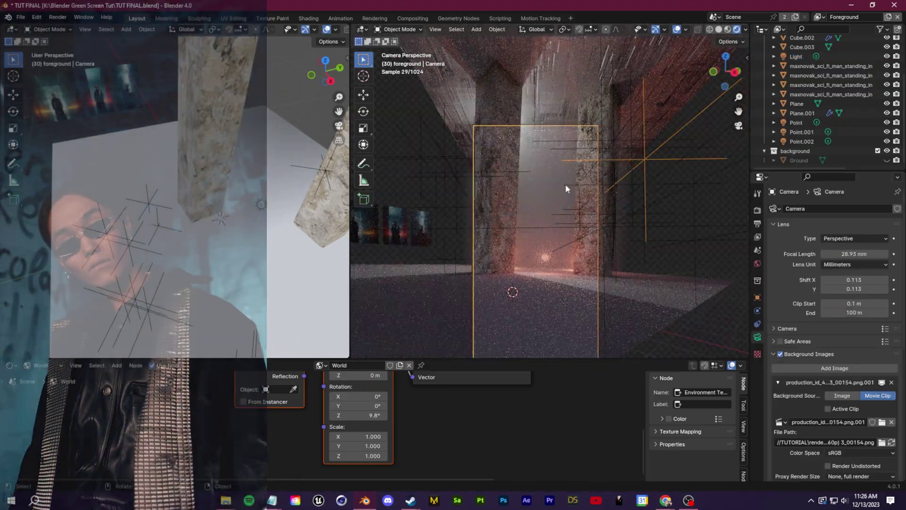
pyautogui.click(543, 236)
pyautogui.click(741, 128)
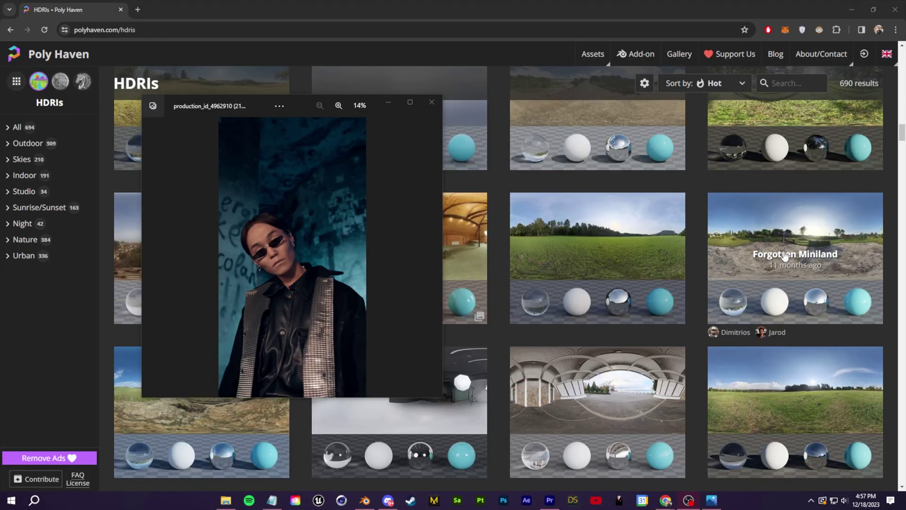
# Browse Poly Haven's HDRI library beside the man's footage frame for an environment with matching lighting
pyautogui.scroll(-20, 803, 284)
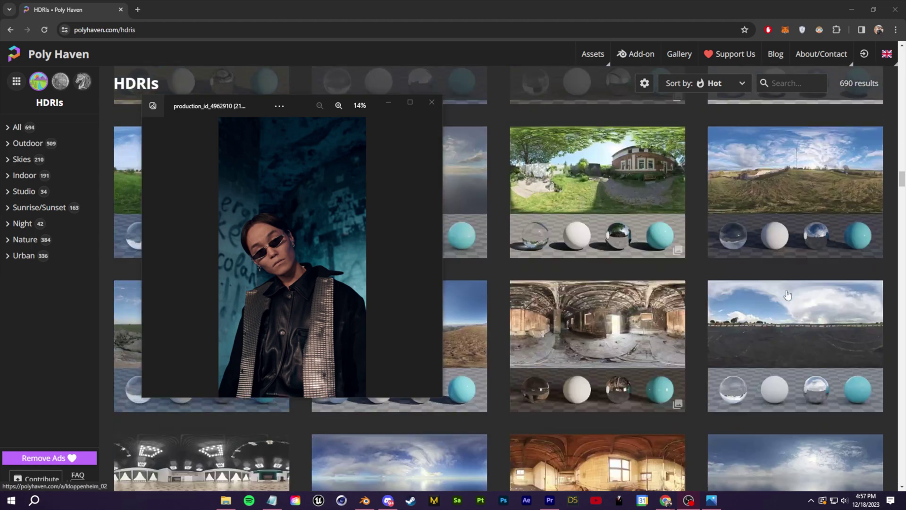
pyautogui.scroll(-10, 773, 333)
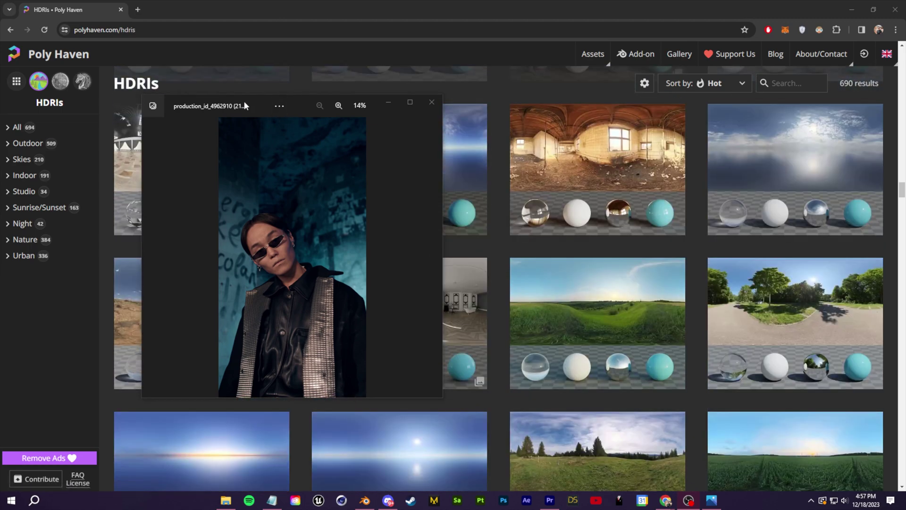
pyautogui.moveTo(245, 101); pyautogui.dragTo(181, 93)
pyautogui.scroll(-10, 532, 336)
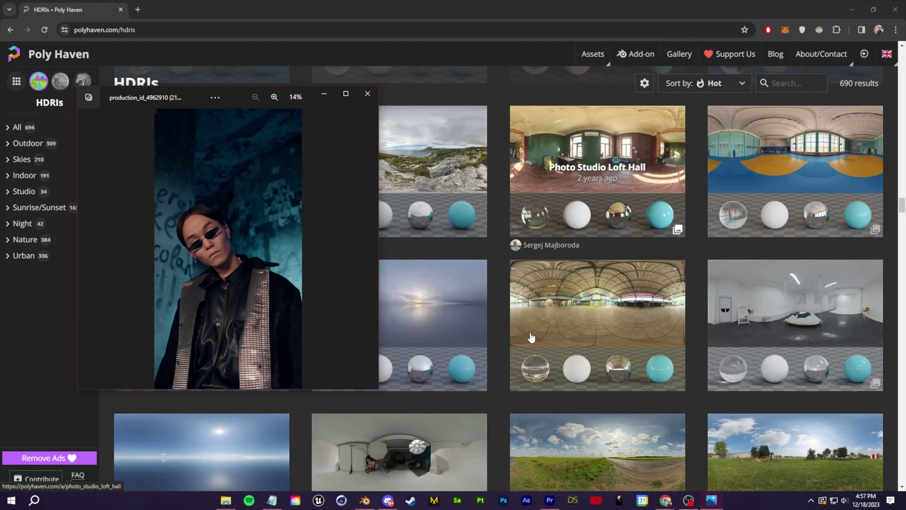
pyautogui.scroll(-12, 531, 336)
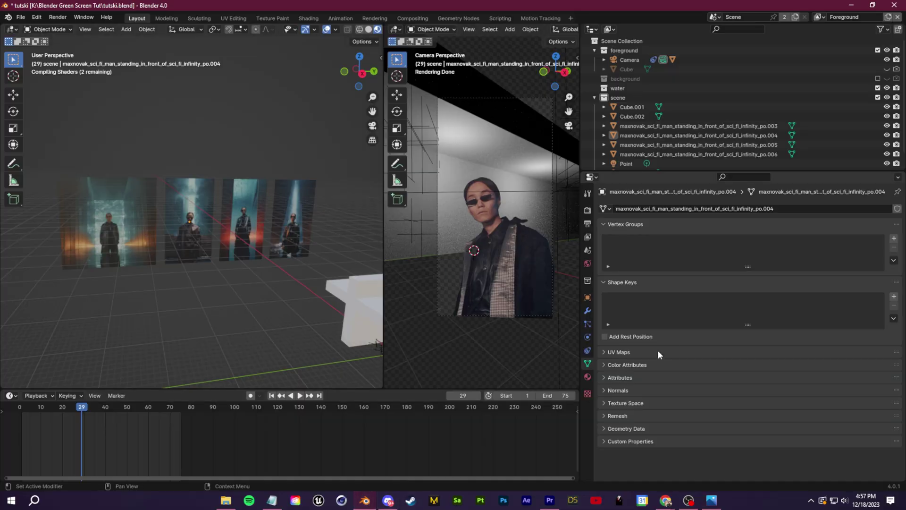
# Switch to Blender and open the World settings for the scene's HDRI environment lighting
pyautogui.click(588, 264)
pyautogui.click(733, 268)
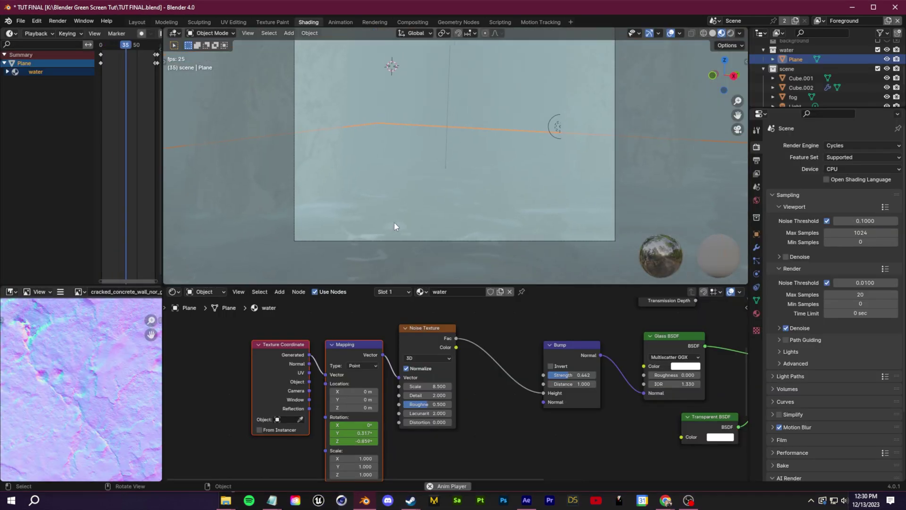
# Preview the water plane's animated ripples in rendered shading, playing and pausing the animation before returning to material preview
pyautogui.click(731, 34)
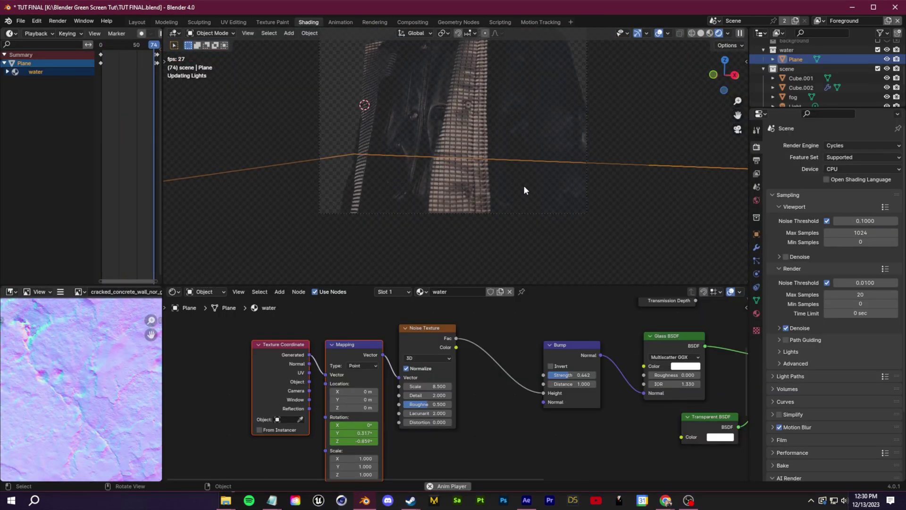
pyautogui.press('space')
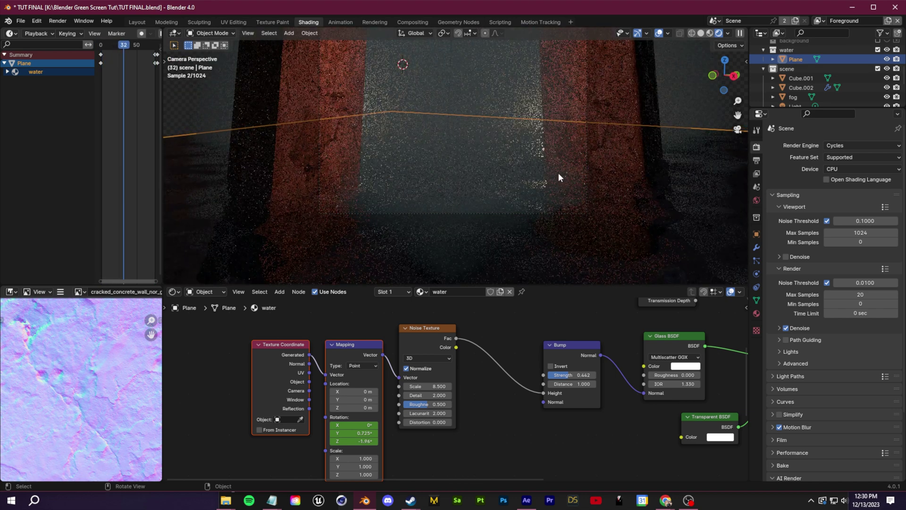
pyautogui.press('space')
pyautogui.press('space')
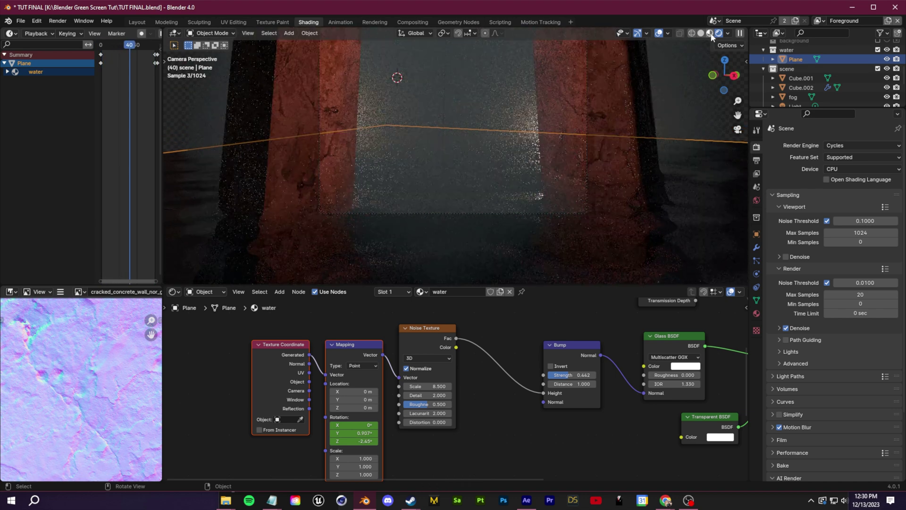
pyautogui.click(710, 33)
pyautogui.press('space')
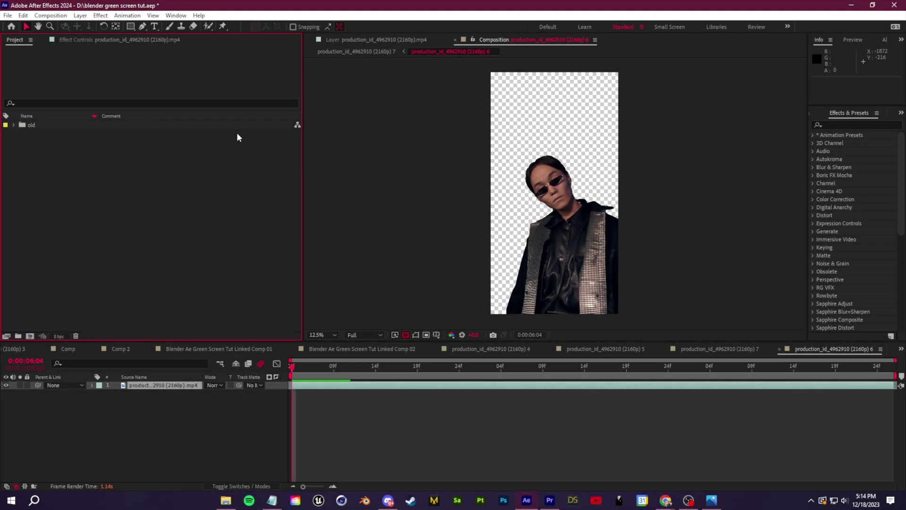
# In After Effects, import the PNG sequence starting at 0001 from FINAL TUTORIAL RENDER BG and place it beneath the man's layer
pyautogui.rightClick(161, 147)
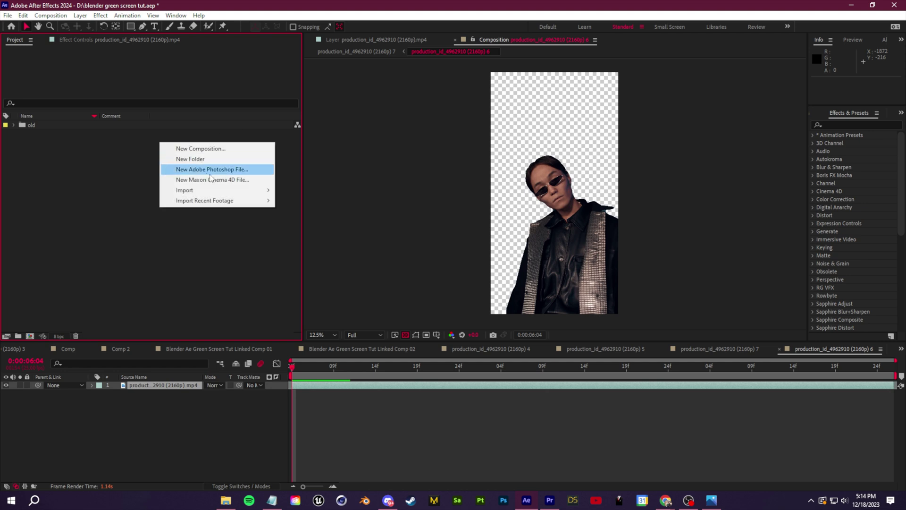
pyautogui.moveTo(211, 192)
pyautogui.click(325, 201)
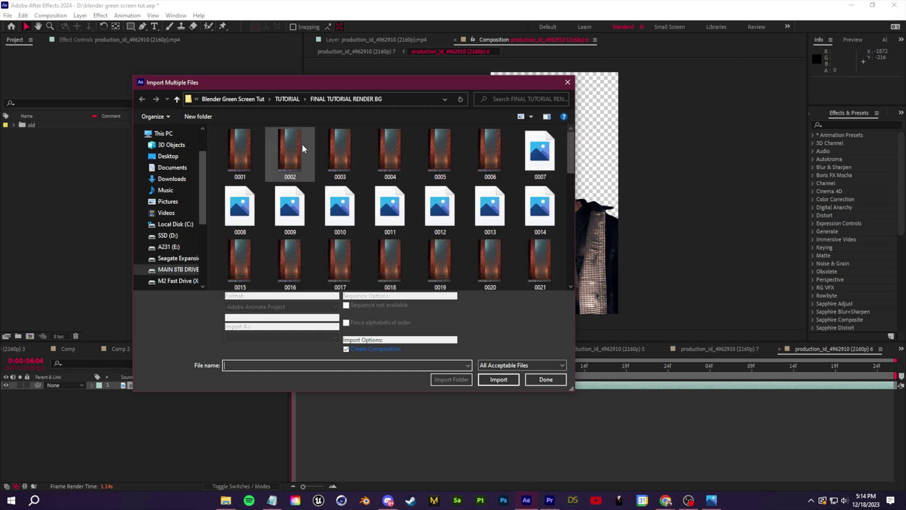
pyautogui.click(248, 146)
pyautogui.click(500, 372)
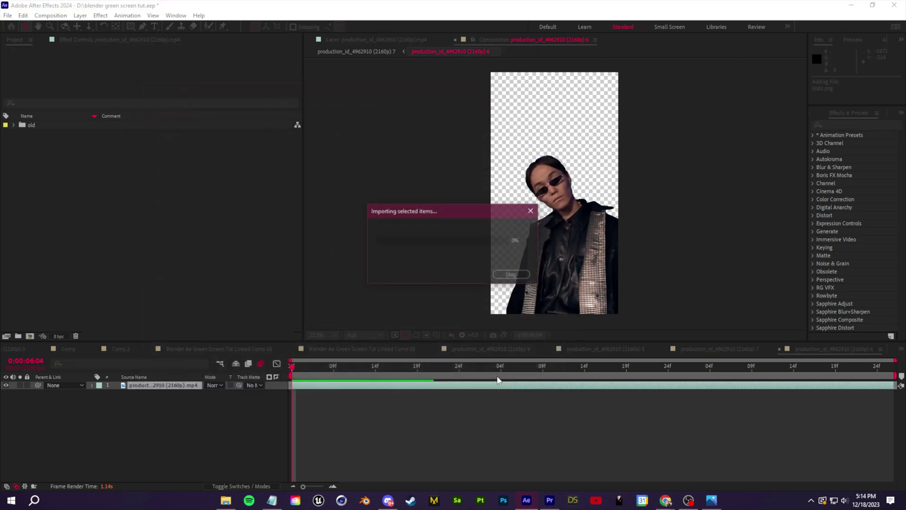
pyautogui.click(545, 373)
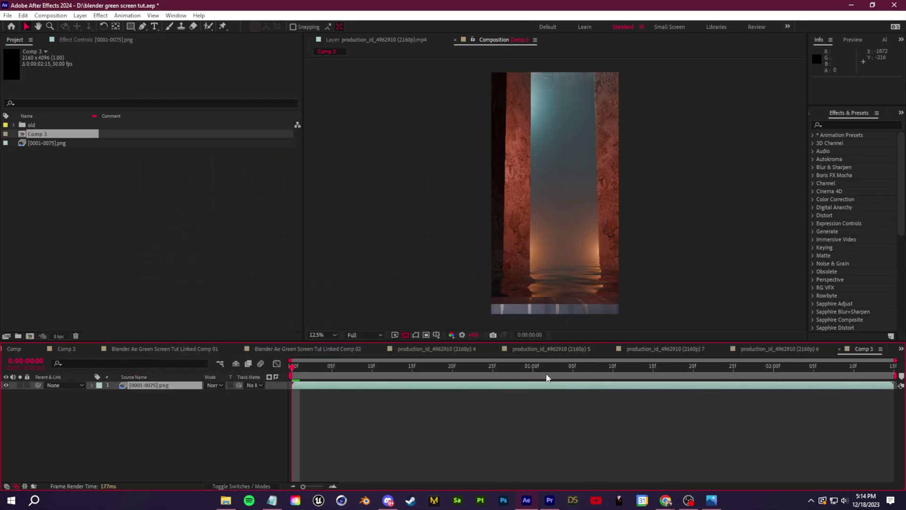
pyautogui.moveTo(48, 143); pyautogui.dragTo(152, 393)
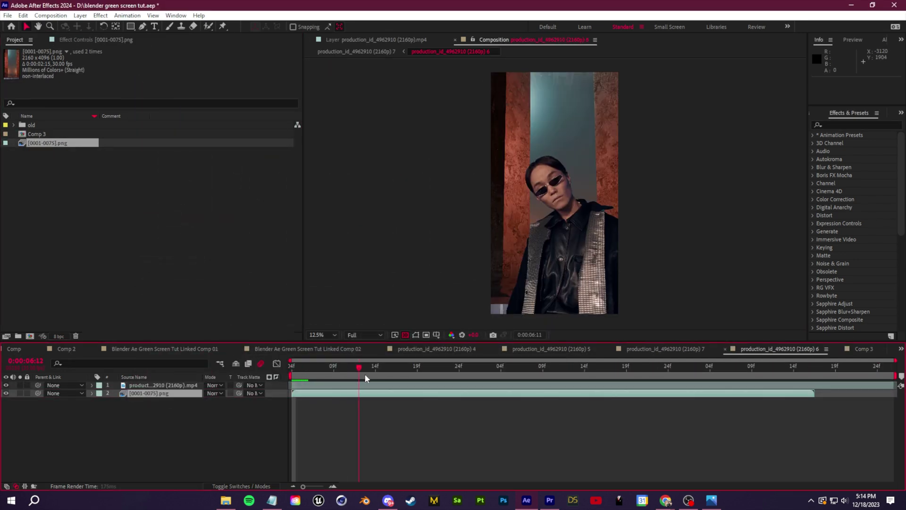
pyautogui.press('space')
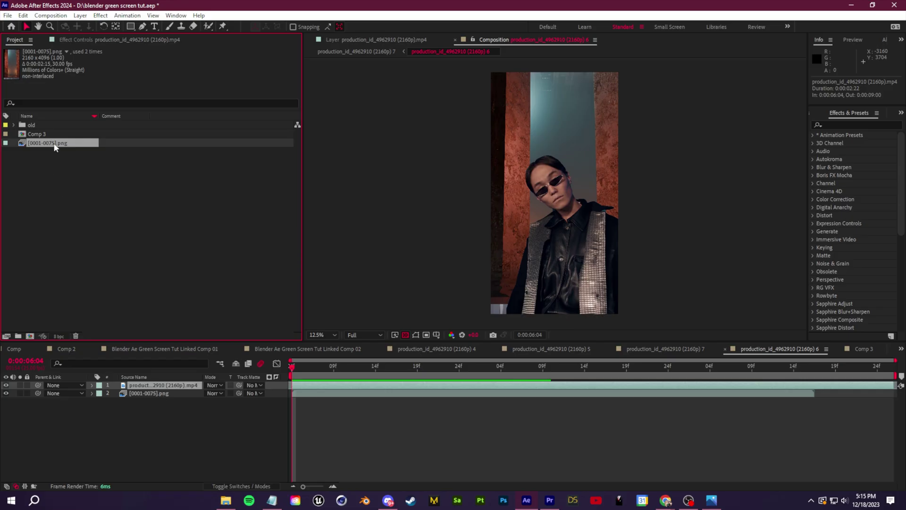
# Interpret the [0001-0075].png sequence at 25 frames per second and extend its layer to the composition's end
pyautogui.rightClick(56, 145)
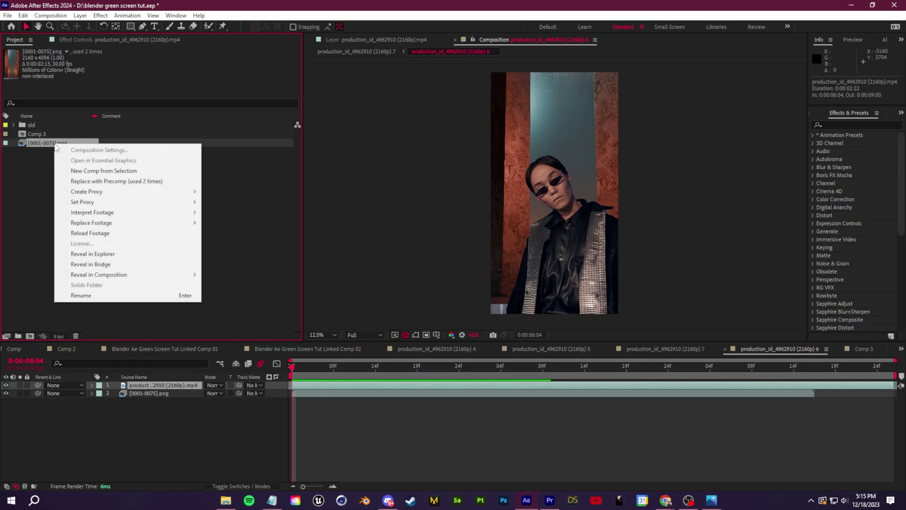
pyautogui.moveTo(132, 213)
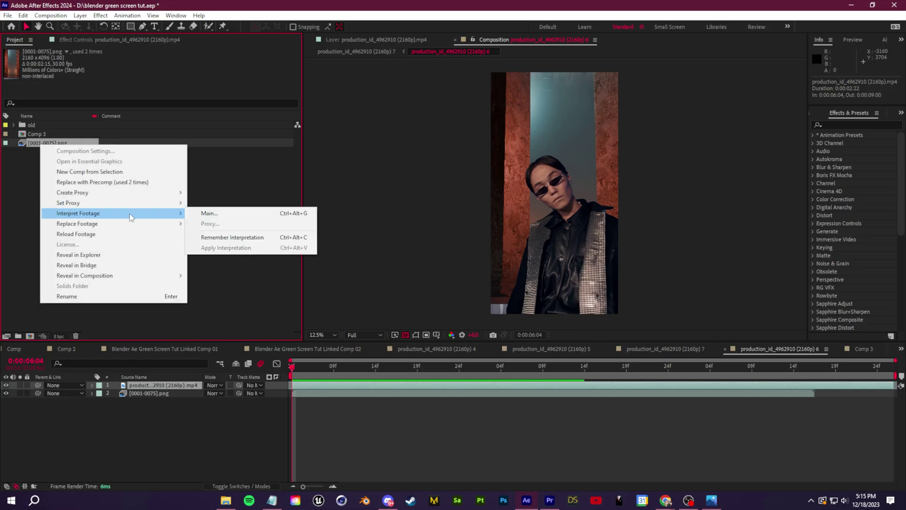
pyautogui.click(225, 214)
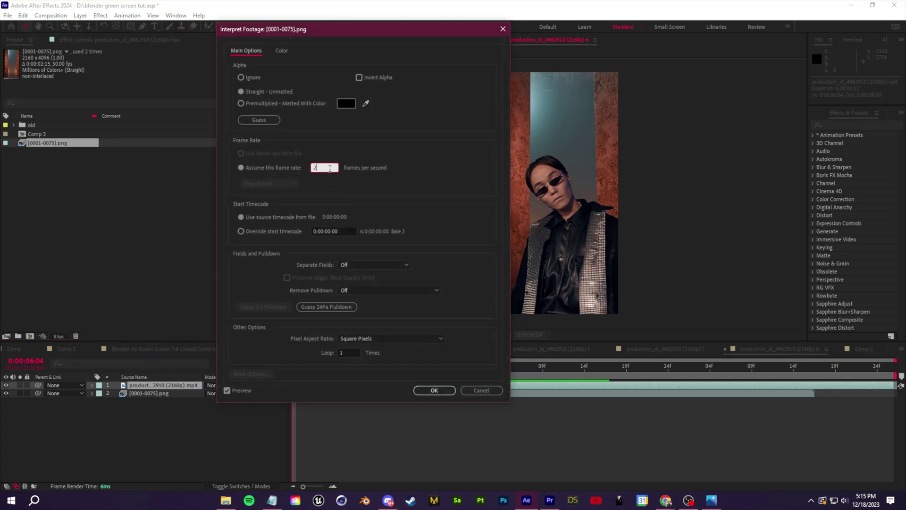
pyautogui.click(434, 390)
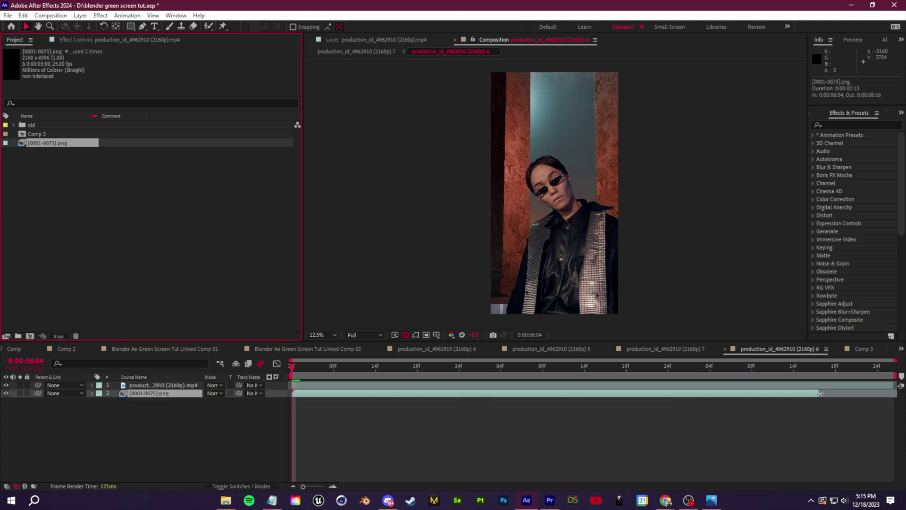
# Check the frame rate in the composition's settings and play the composite of the man over the rendered background
pyautogui.click(50, 15)
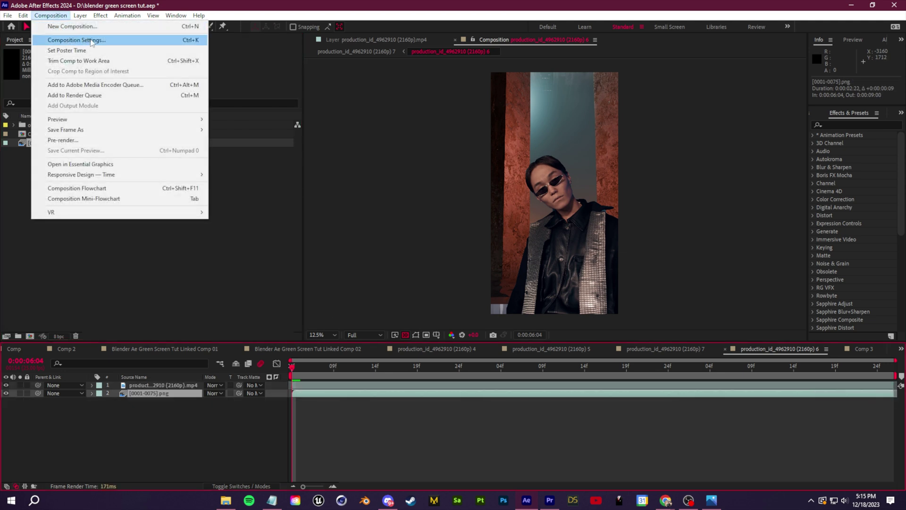
pyautogui.click(76, 40)
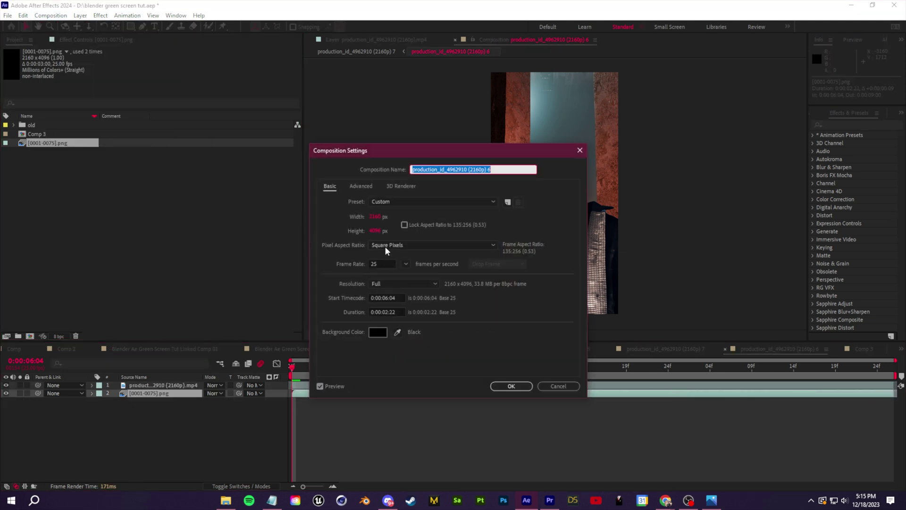
pyautogui.click(511, 386)
pyautogui.press('space')
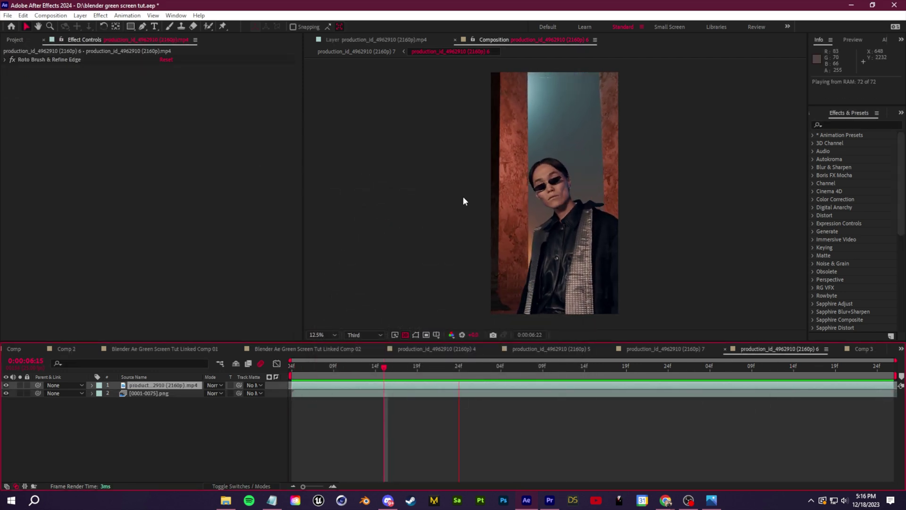
# Scrub through the composite and zoom in on the man to compare the new background with the original footage
pyautogui.moveTo(727, 368); pyautogui.dragTo(501, 380)
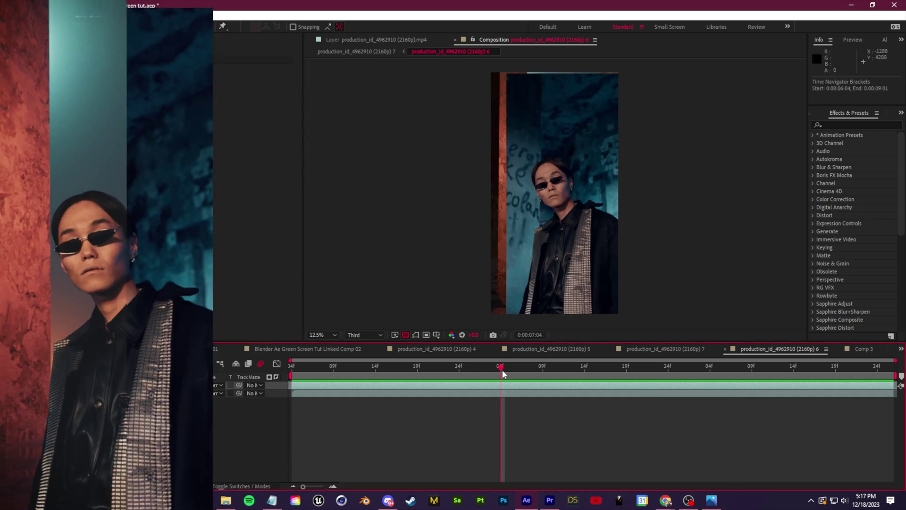
pyautogui.moveTo(510, 377); pyautogui.dragTo(535, 384)
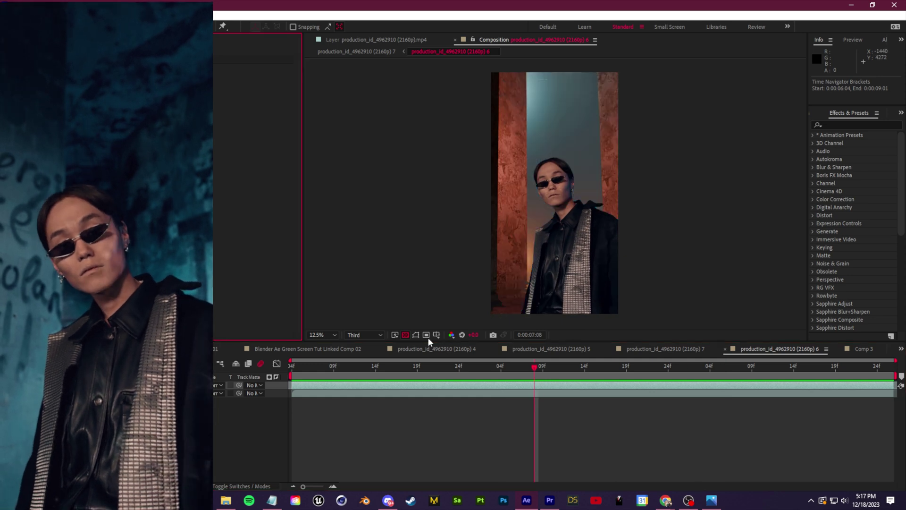
pyautogui.press('space')
pyautogui.moveTo(372, 375); pyautogui.dragTo(392, 392)
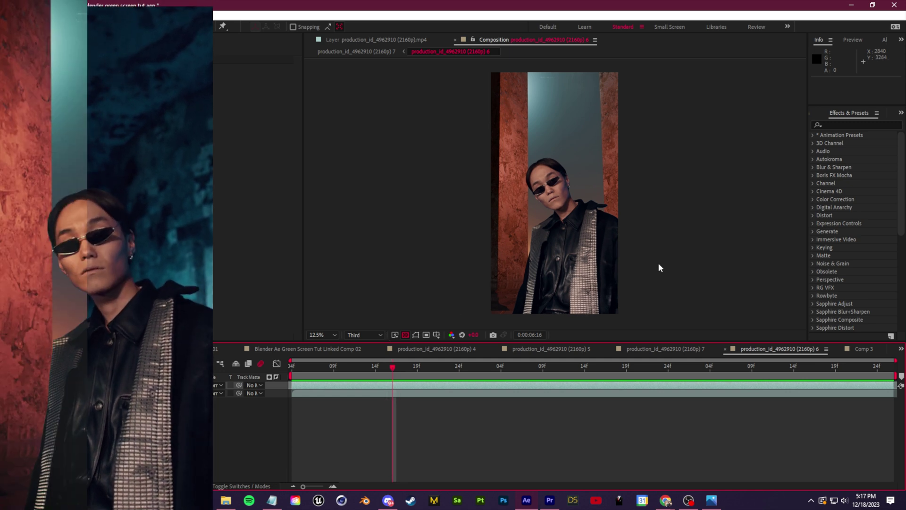
pyautogui.scroll(4, 602, 215)
pyautogui.scroll(-2, 606, 215)
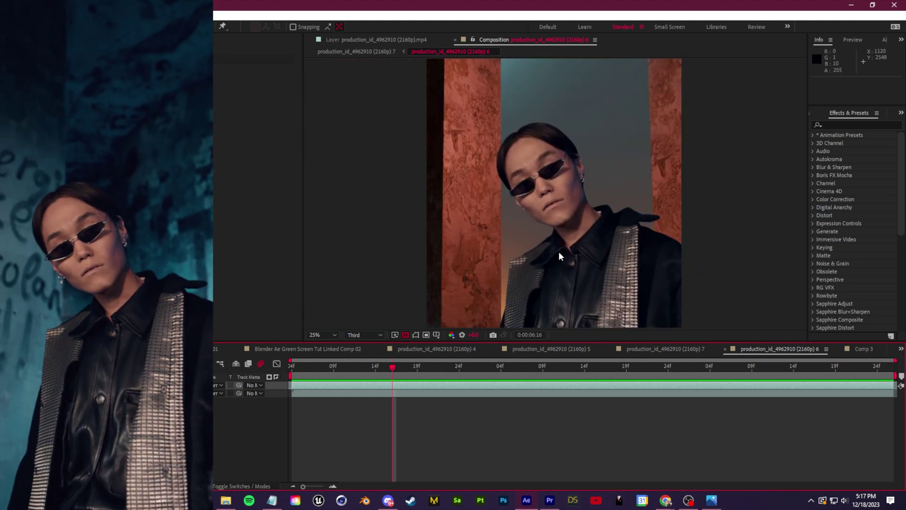
pyautogui.scroll(-1, 568, 247)
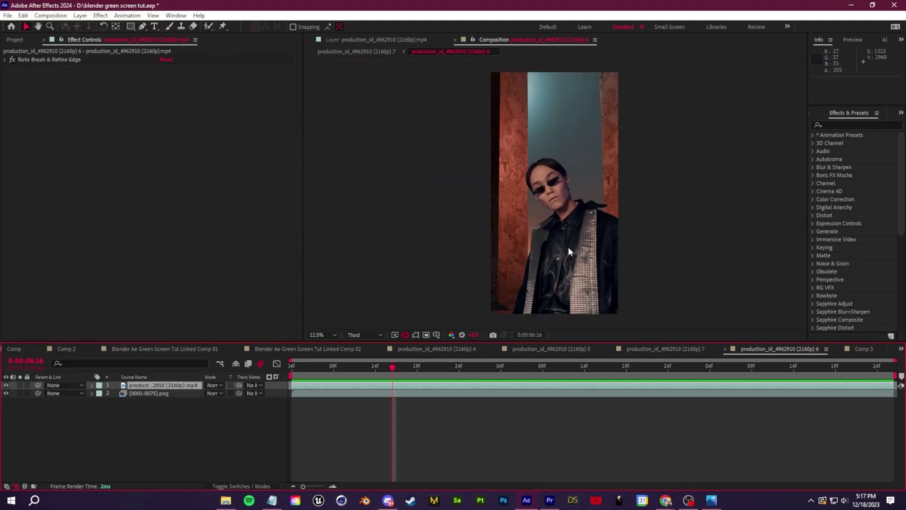
# Examine the pillar texture and the man's face up close to compare the background's sharpness with the footage
pyautogui.scroll(1, 568, 246)
pyautogui.click(838, 124)
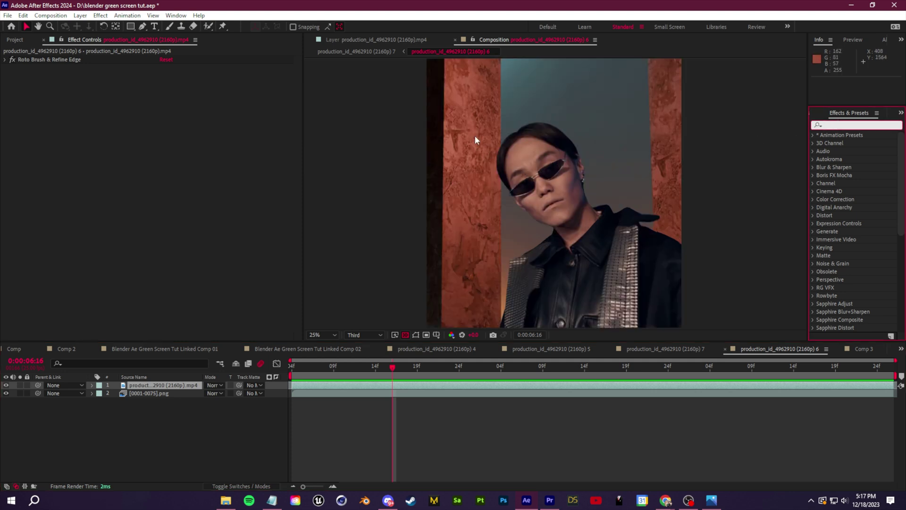
pyautogui.scroll(-1, 692, 151)
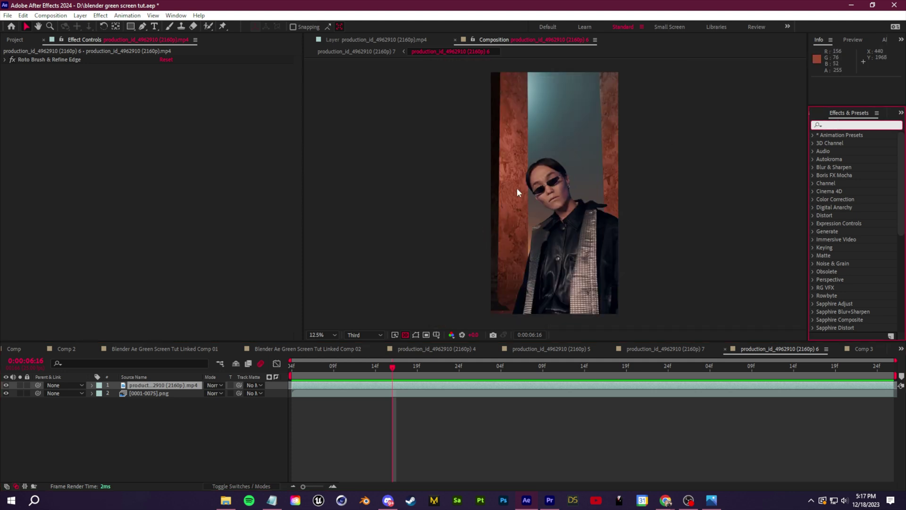
pyautogui.scroll(1, 542, 184)
pyautogui.scroll(-1, 529, 165)
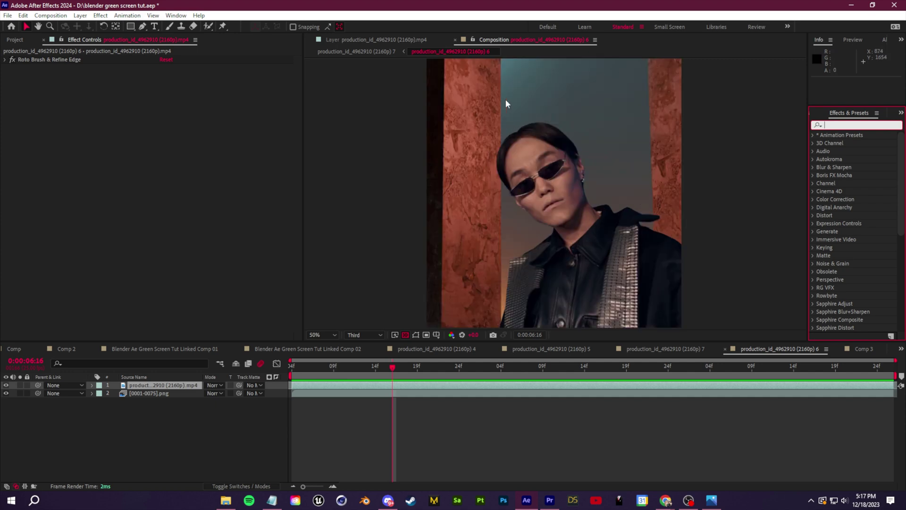
pyautogui.scroll(3, 502, 128)
pyautogui.moveTo(466, 174); pyautogui.dragTo(671, 405, button='middle')
pyautogui.scroll(-5, 506, 215)
# Apply Fast Box Blur to the [0001-0075].png layer with a blur radius of 1.4 and Repeat Edge Pixels on
pyautogui.click(836, 125)
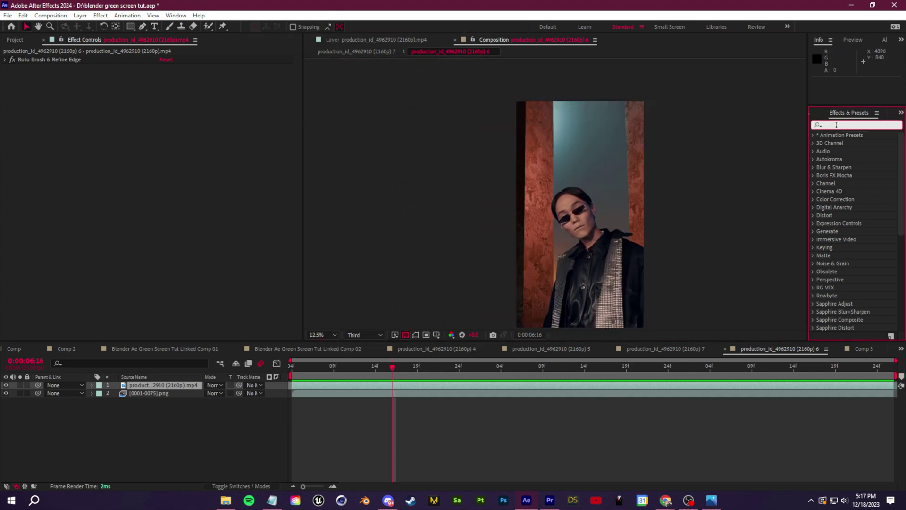
pyautogui.write('fast')
pyautogui.moveTo(215, 408); pyautogui.dragTo(150, 397)
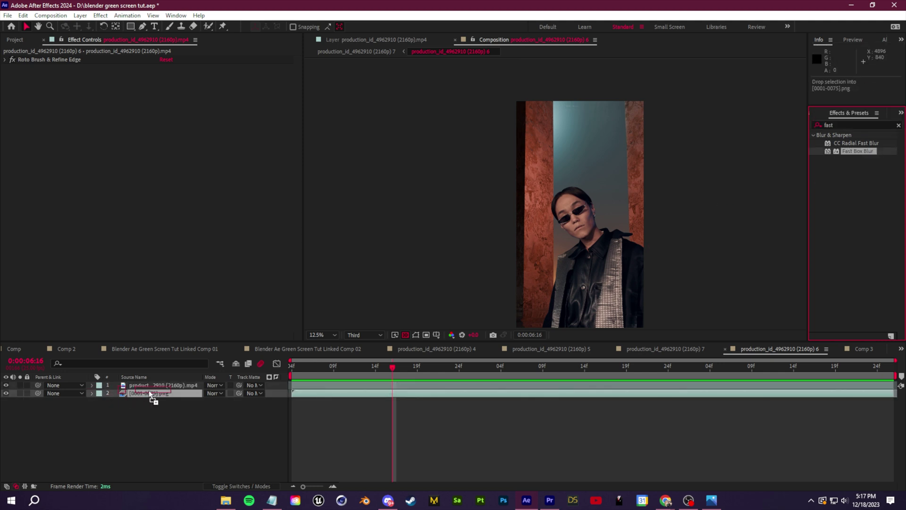
pyautogui.moveTo(150, 398); pyautogui.dragTo(149, 395)
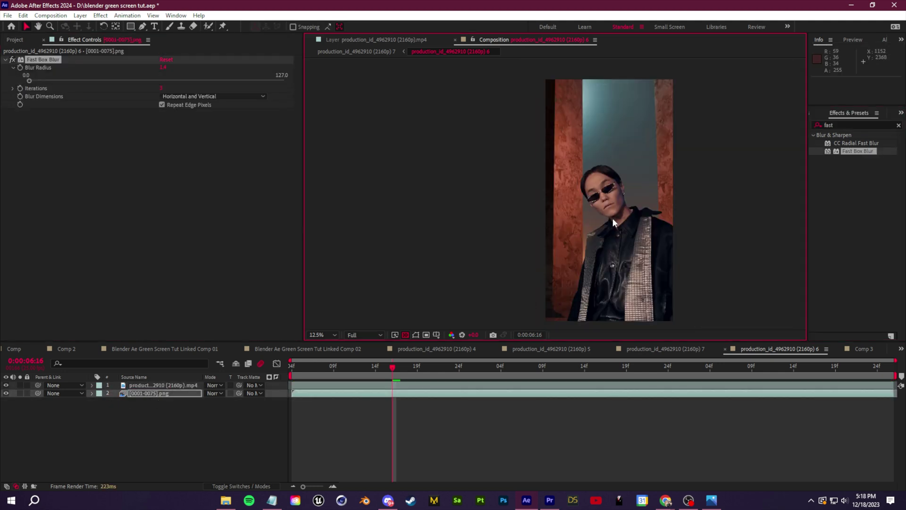
pyautogui.scroll(2, 543, 203)
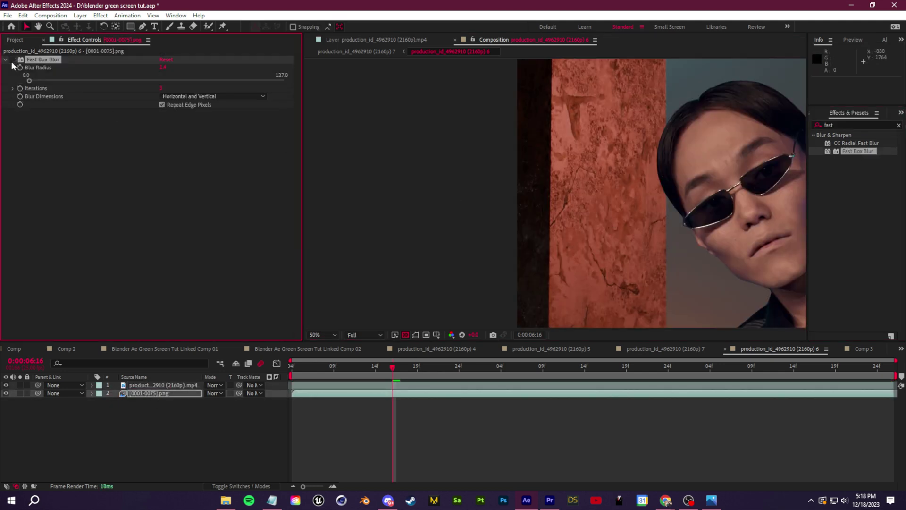
pyautogui.scroll(-4, 624, 254)
# Add an adjustment layer above the man and the background, and apply Lumetri Color to it
pyautogui.rightClick(137, 428)
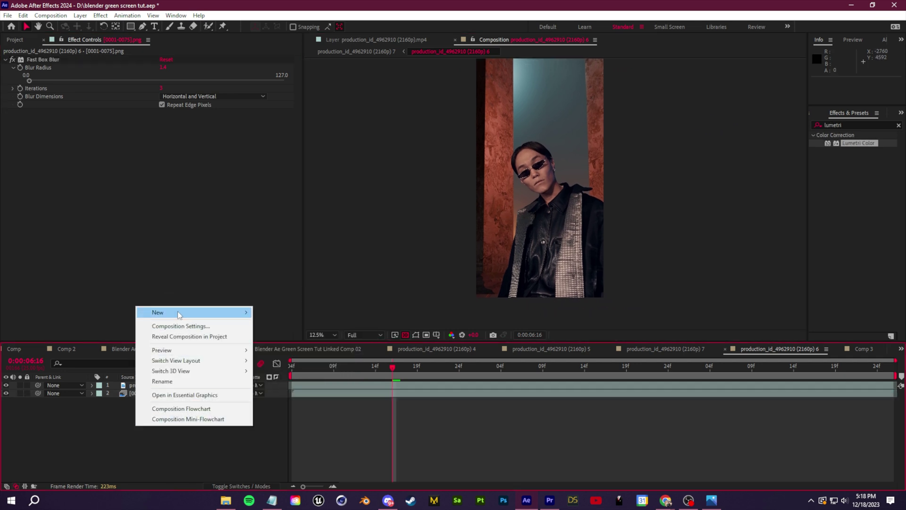
pyautogui.moveTo(179, 313)
pyautogui.click(300, 388)
pyautogui.moveTo(860, 145); pyautogui.dragTo(189, 373)
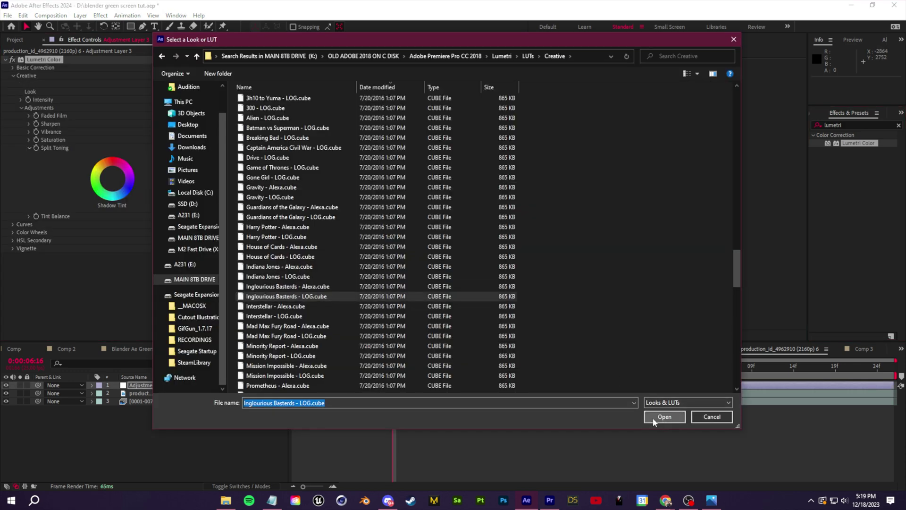
# Choose the Inglourious Basterds - LOG.cube LUT as the Lumetri creative look and reduce the adjustment layer's opacity
pyautogui.press('Escape')
pyautogui.click(405, 385)
pyautogui.press('t')
pyautogui.moveTo(208, 393); pyautogui.dragTo(183, 395)
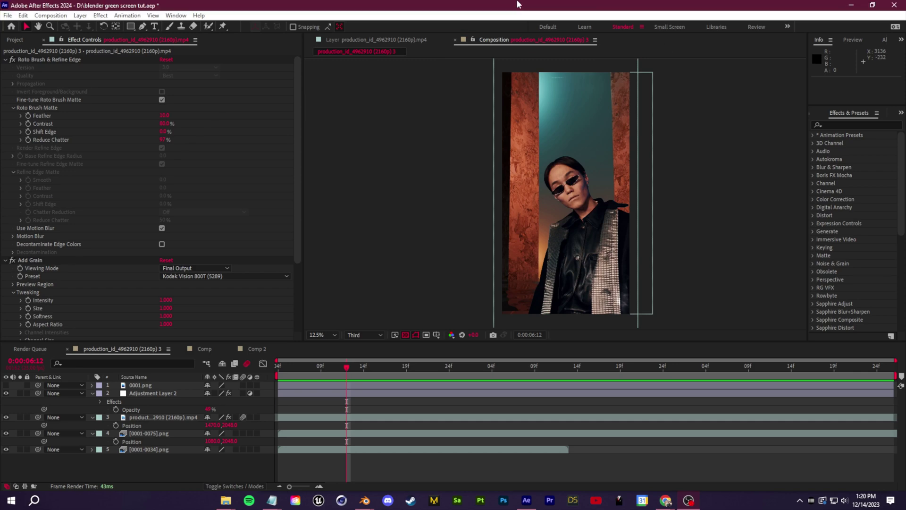
# Examine the film grain on the man's face up close in the graded composite
pyautogui.scroll(6, 601, 186)
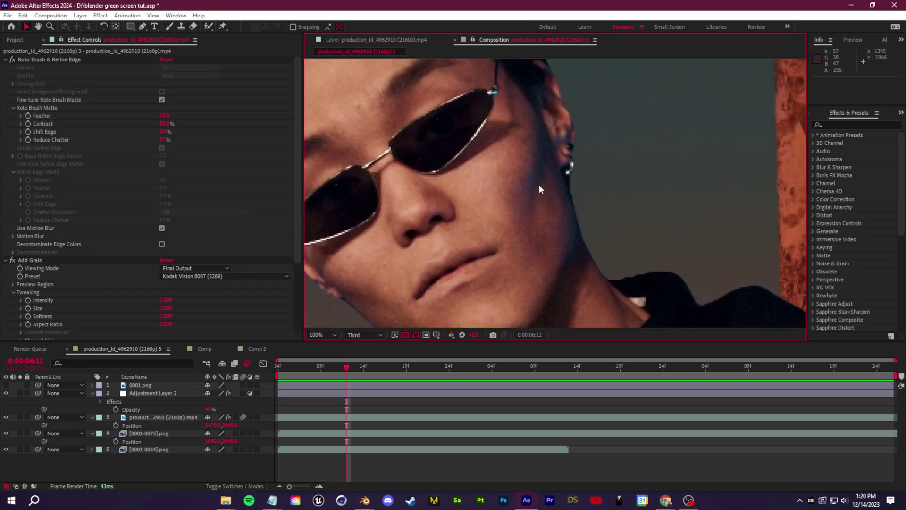
pyautogui.scroll(-2, 519, 204)
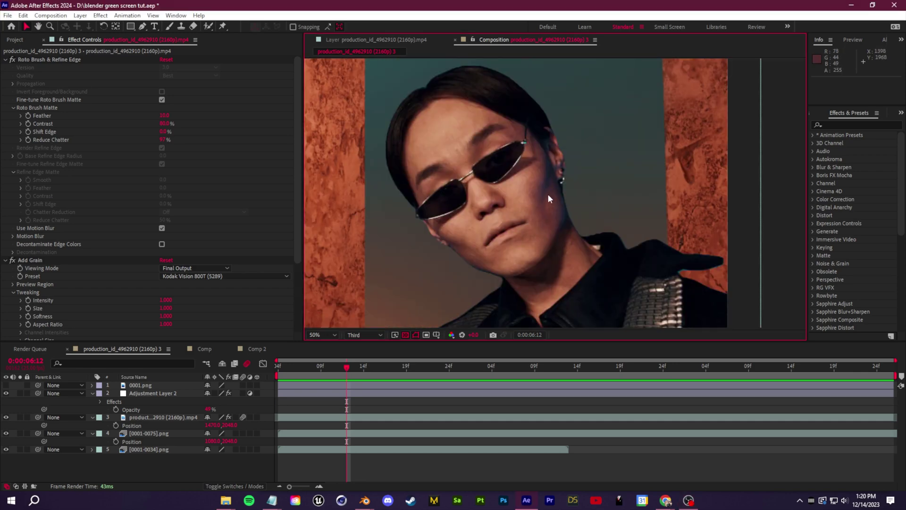
# Apply Curves to the [0001-0075].png layer and lift the Blue channel slightly in the shadows
pyautogui.scroll(-4, 548, 194)
pyautogui.click(840, 125)
pyautogui.write('curve')
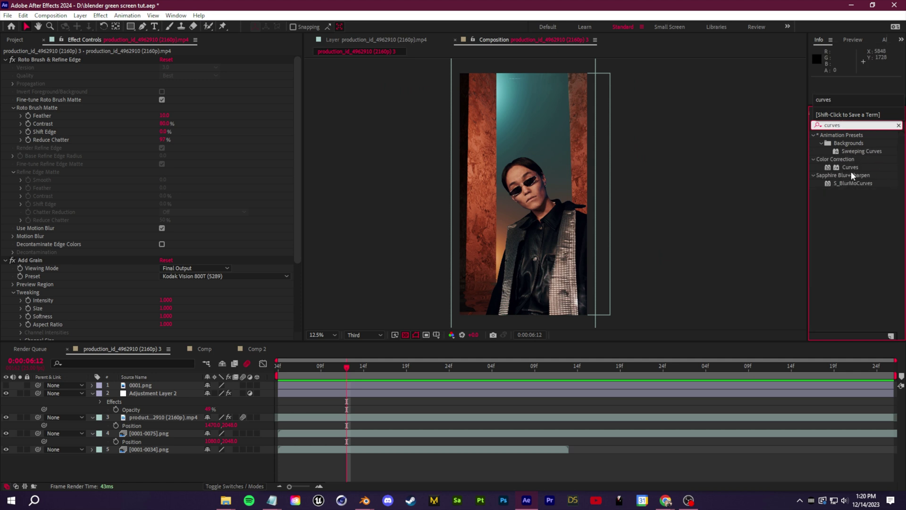
pyautogui.write('s')
pyautogui.moveTo(850, 168); pyautogui.dragTo(151, 433)
pyautogui.click(189, 67)
pyautogui.click(182, 109)
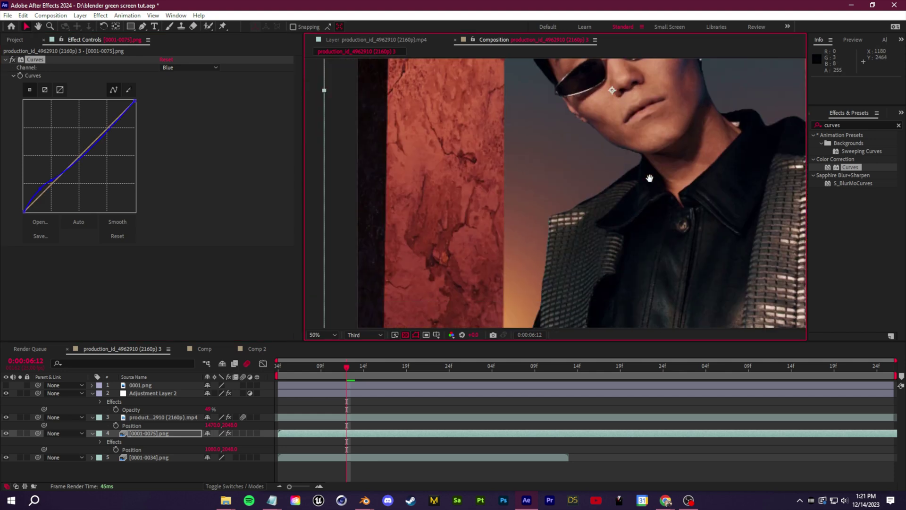
# Inspect the shadows of the wall and jacket up close and compare the background with and without the Curves effect
pyautogui.moveTo(397, 250); pyautogui.dragTo(573, 213, button='middle')
pyautogui.scroll(1, 557, 232)
pyautogui.moveTo(525, 256); pyautogui.dragTo(572, 175, button='middle')
pyautogui.scroll(-4, 556, 227)
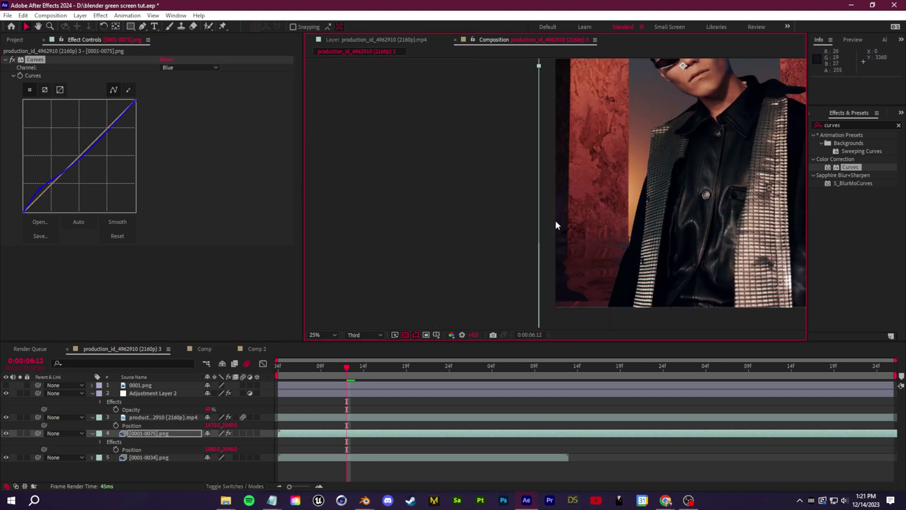
pyautogui.click(12, 64)
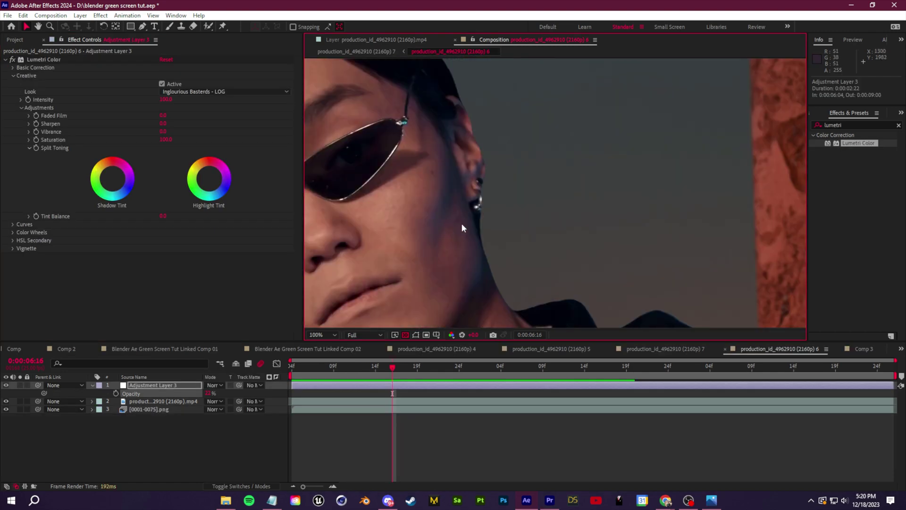
pyautogui.scroll(-3, 458, 222)
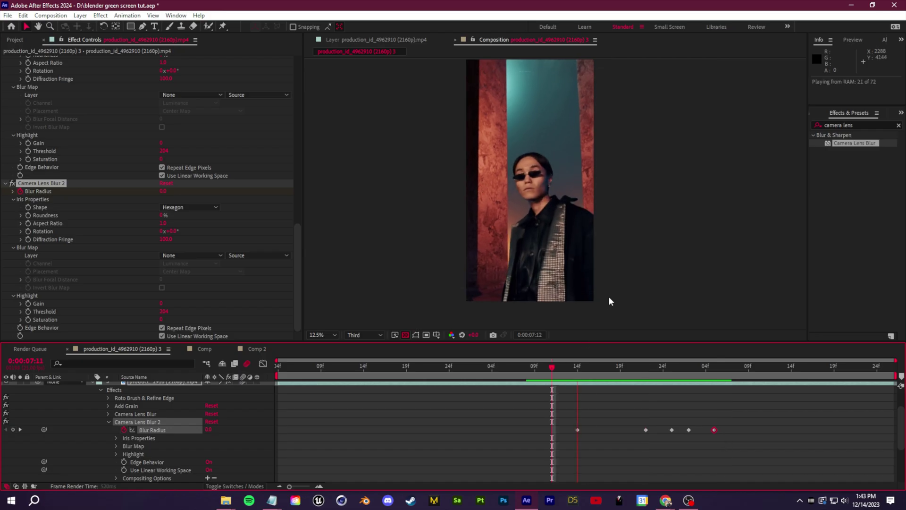
# Preview the keyframed Camera Lens Blur 2 on the man's layer and examine the composite's focus changes frame by frame
pyautogui.scroll(1, 608, 297)
pyautogui.press('space')
pyautogui.moveTo(741, 369); pyautogui.dragTo(502, 378)
pyautogui.press('space')
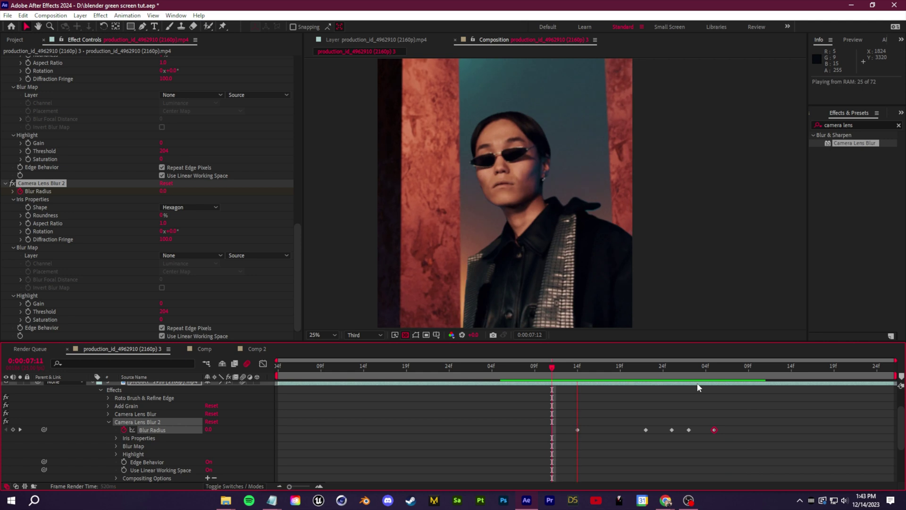
pyautogui.click(745, 378)
pyautogui.press('space')
pyautogui.press('.')
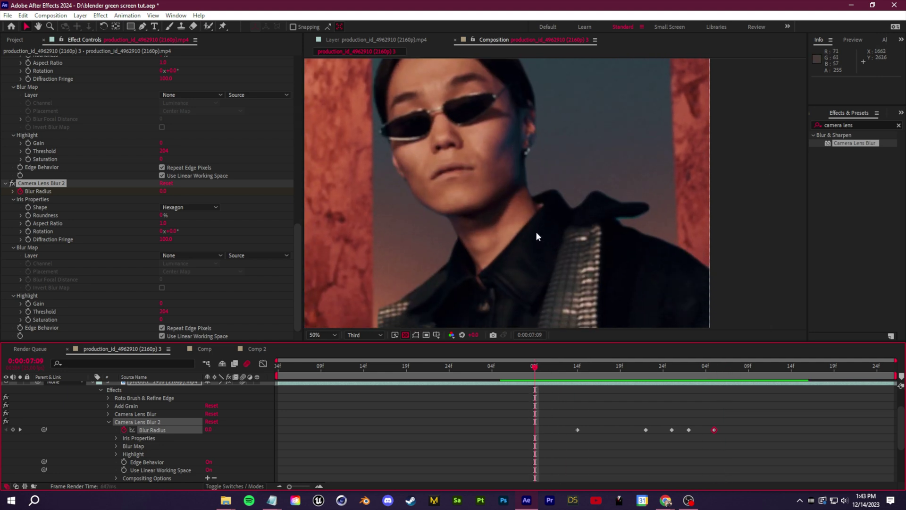
pyautogui.press('space')
pyautogui.press(',')
pyautogui.press(',')
pyautogui.press(',')
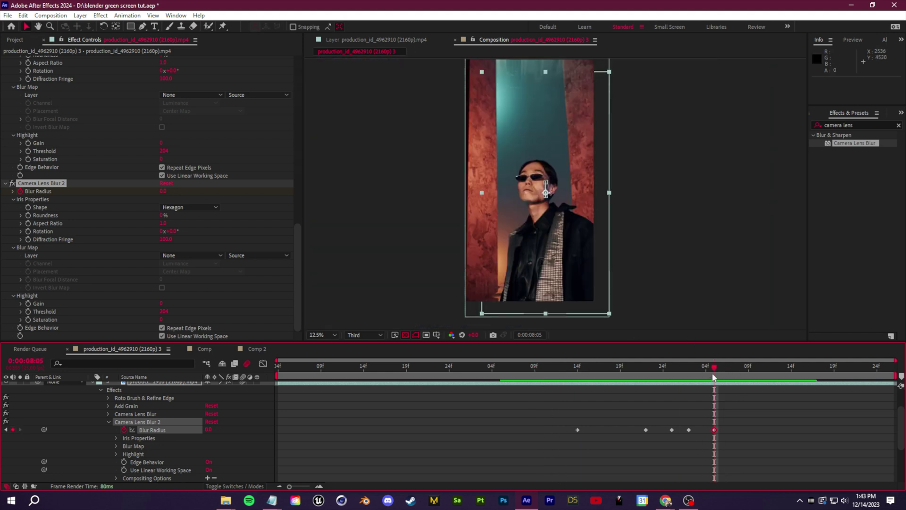
# Copy the man's keyframed Camera Lens Blur 2 effect to the [0001-0075].png layer, starting at 0:00:07:14
pyautogui.moveTo(713, 376); pyautogui.dragTo(580, 393)
pyautogui.scroll(1, 153, 429)
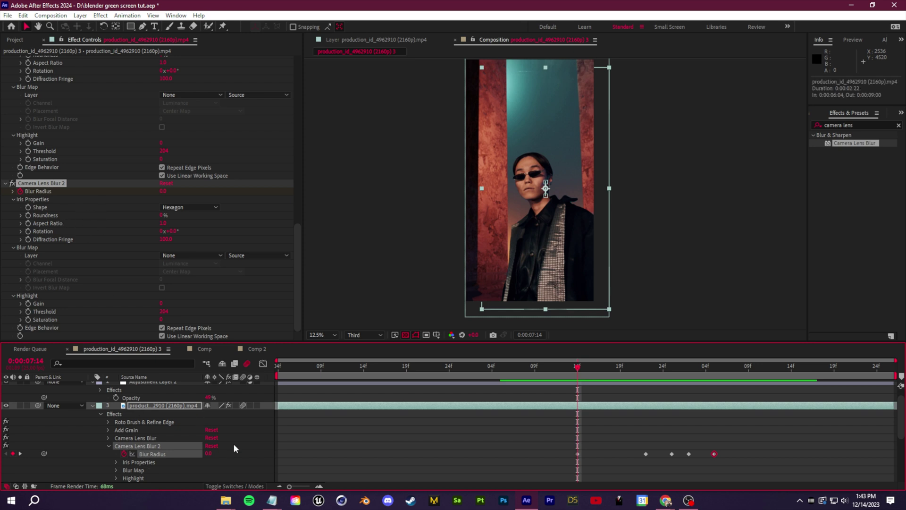
pyautogui.click(215, 439)
pyautogui.click(138, 447)
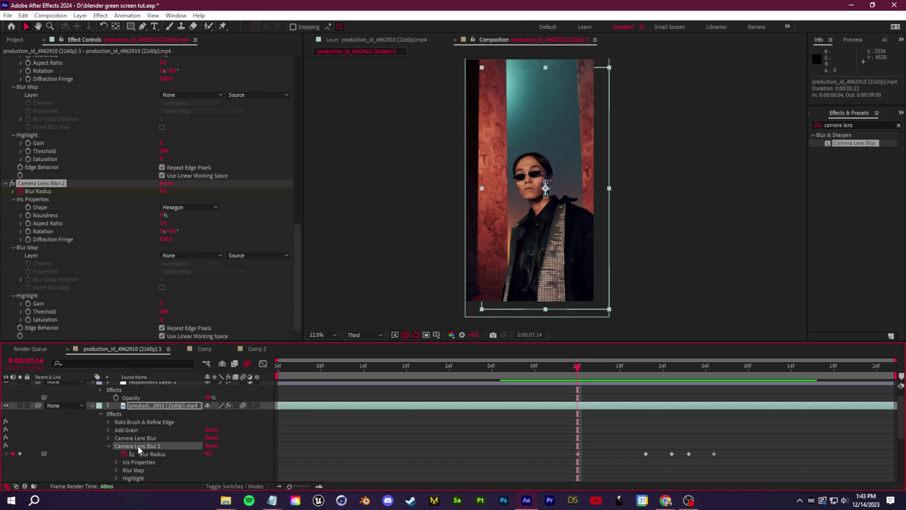
pyautogui.click(93, 405)
pyautogui.click(160, 425)
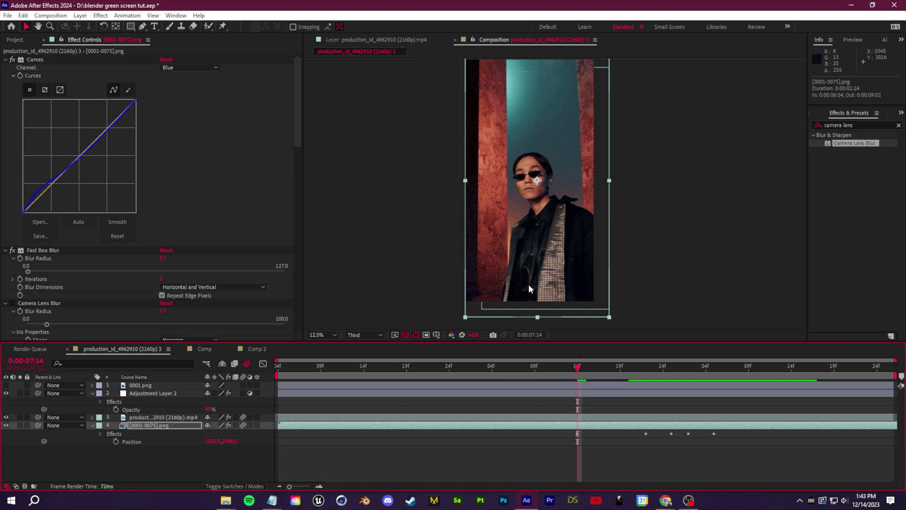